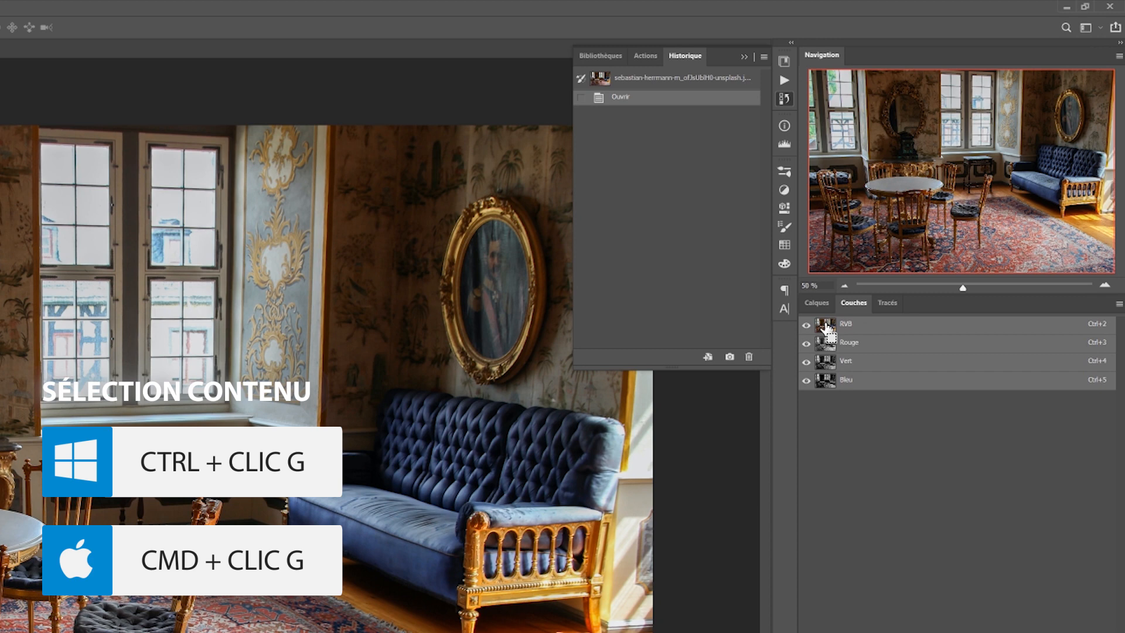
Add a Curves adjustment layer masked by the RGB channel's luminosity selection and inspect its mask
ctrl+click(826, 326)
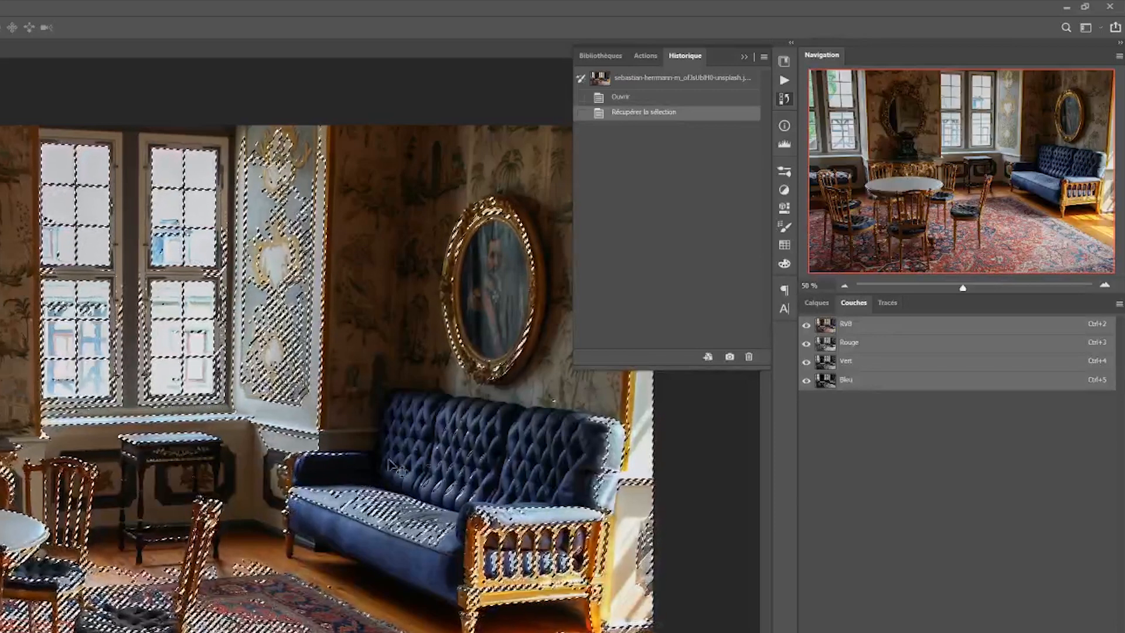
click(816, 302)
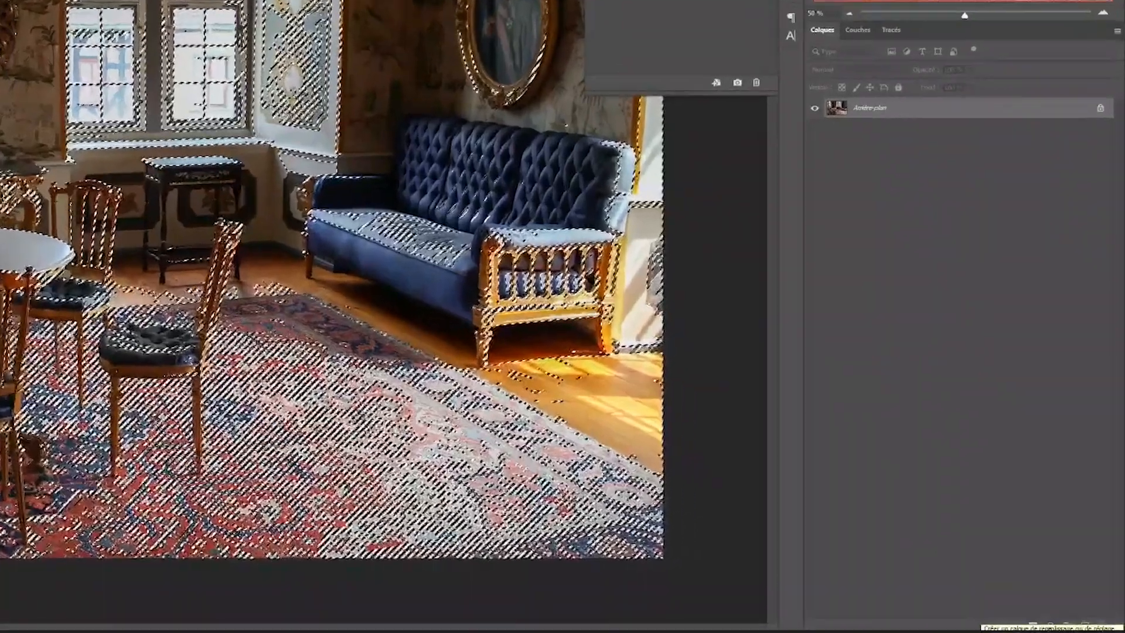
click(1074, 609)
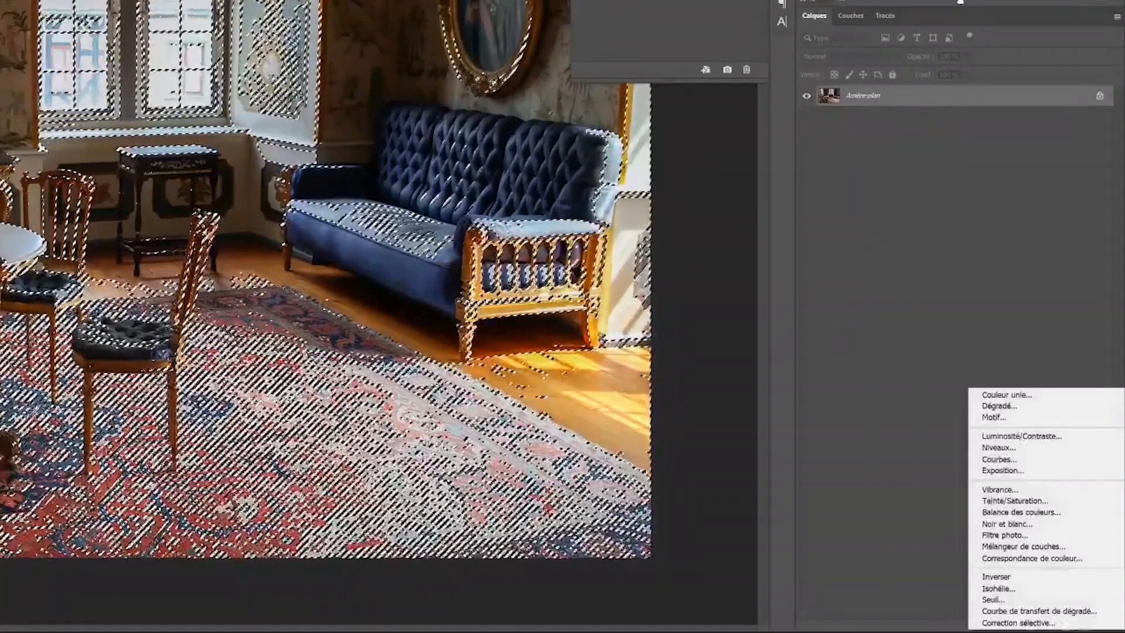
click(992, 460)
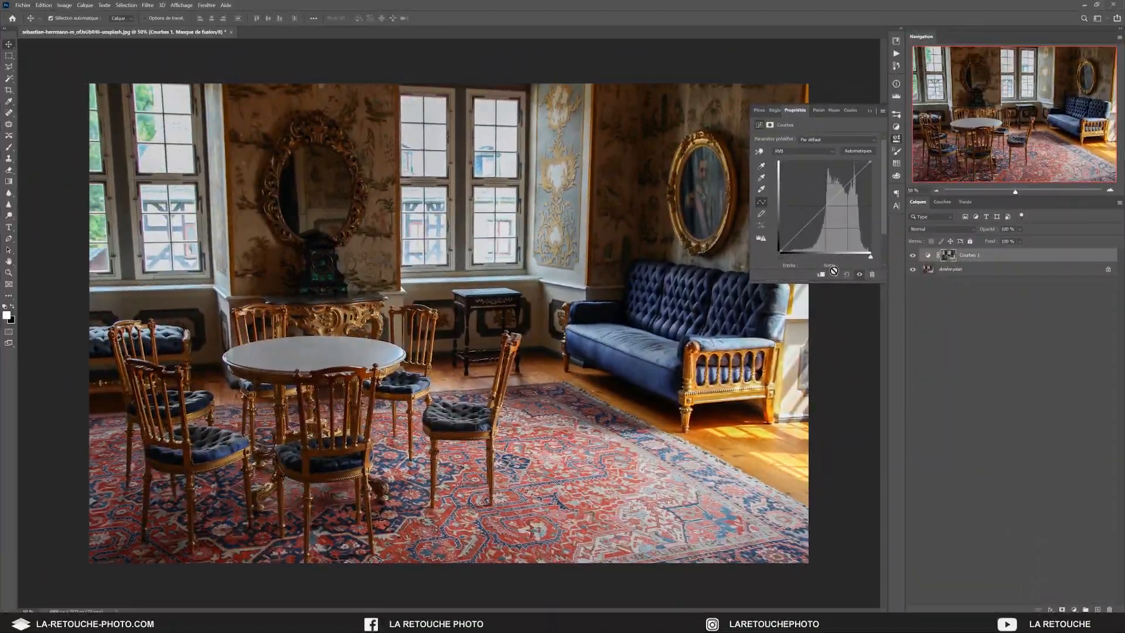
alt+click(948, 256)
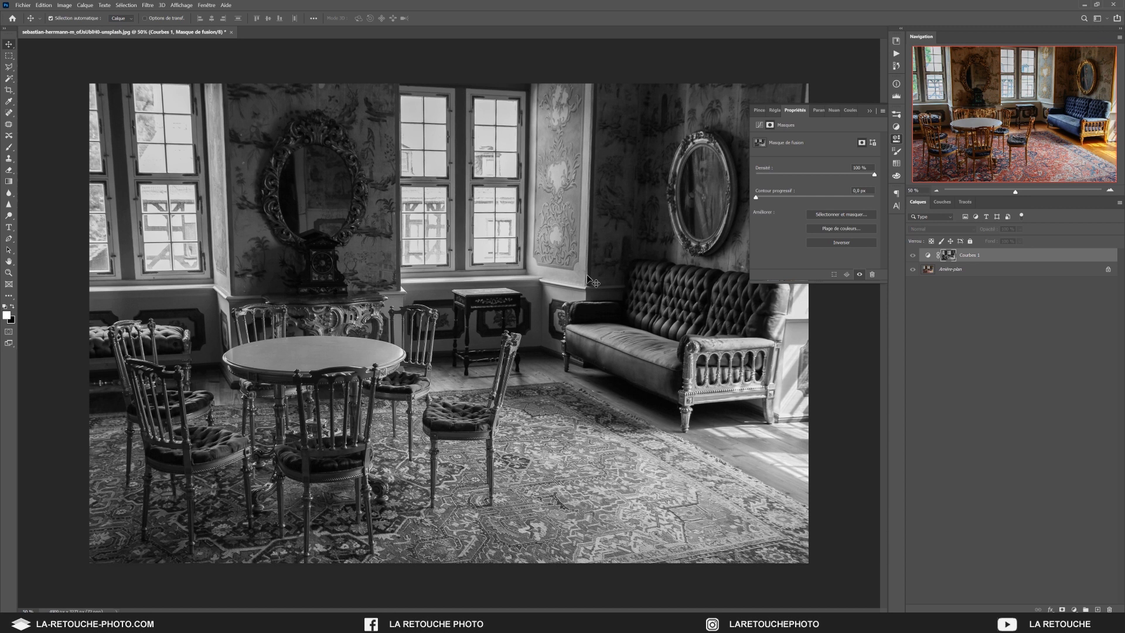
click(928, 255)
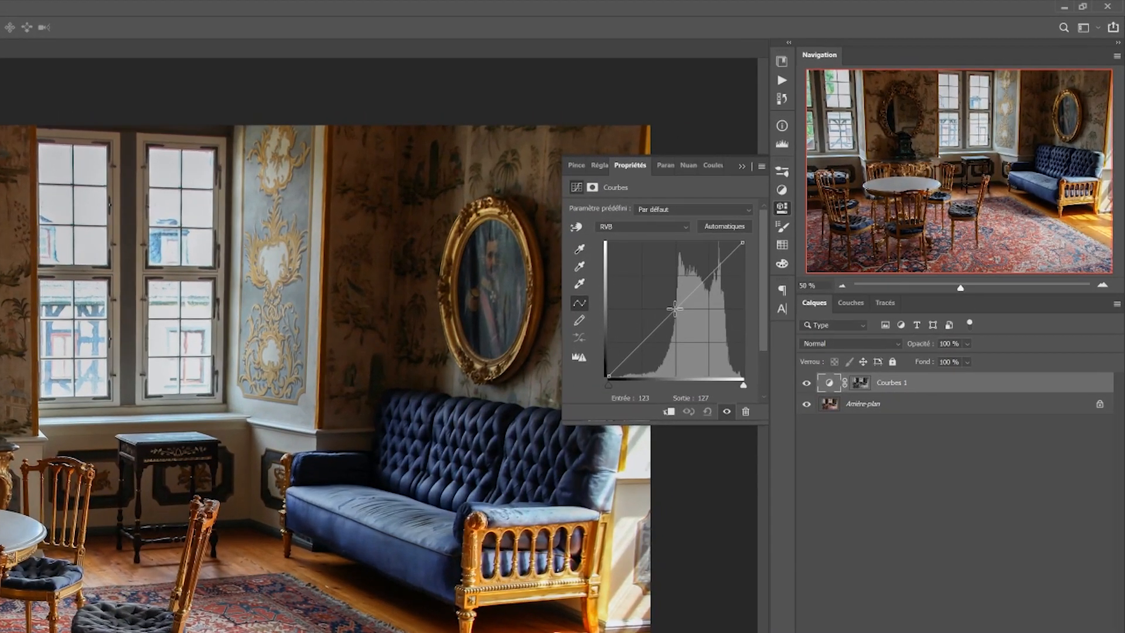
Darken the Curves layer's midtones by adding a midpoint with input 128 and output 68
click(674, 308)
drag(652, 398, 577, 400)
text(128)
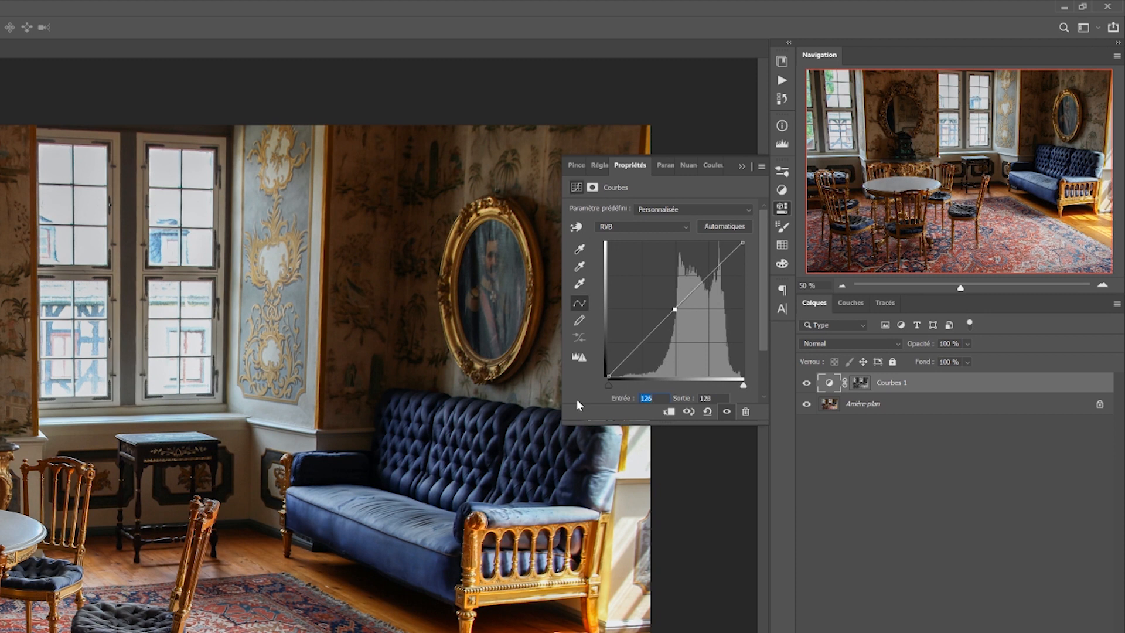
key(Tab)
key(shift+Down)
key(shift+Down)
key(shift+Down)
key(shift+Down)
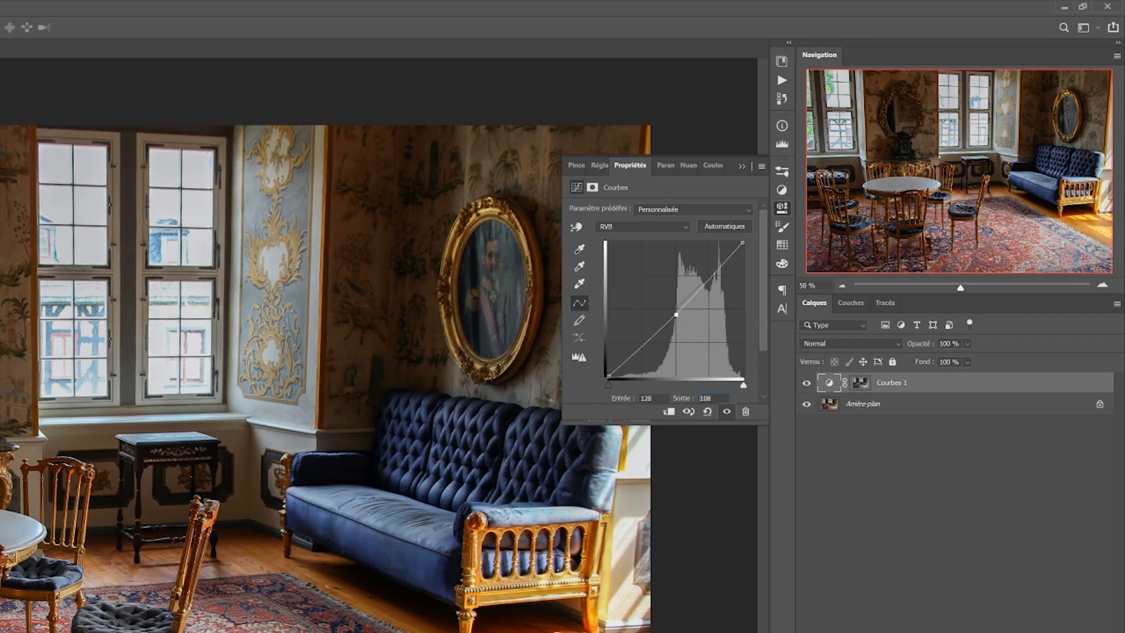
key(shift+Down)
key(shift+Down)
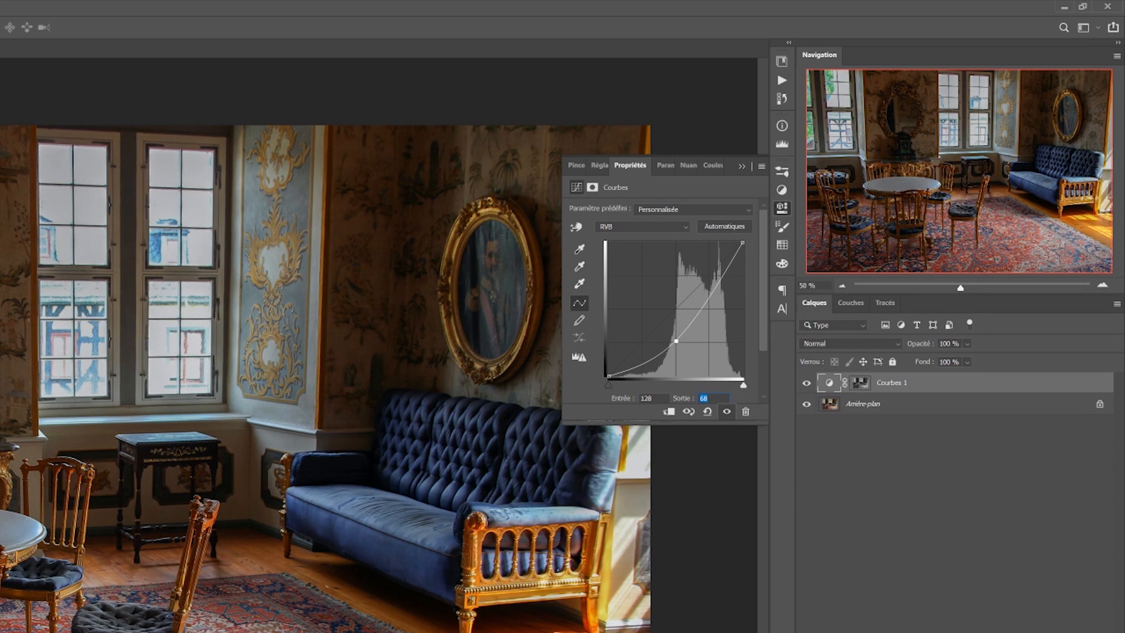
Rename the Curves adjustment layer as BURN 1
double_click(891, 384)
text(BURN)
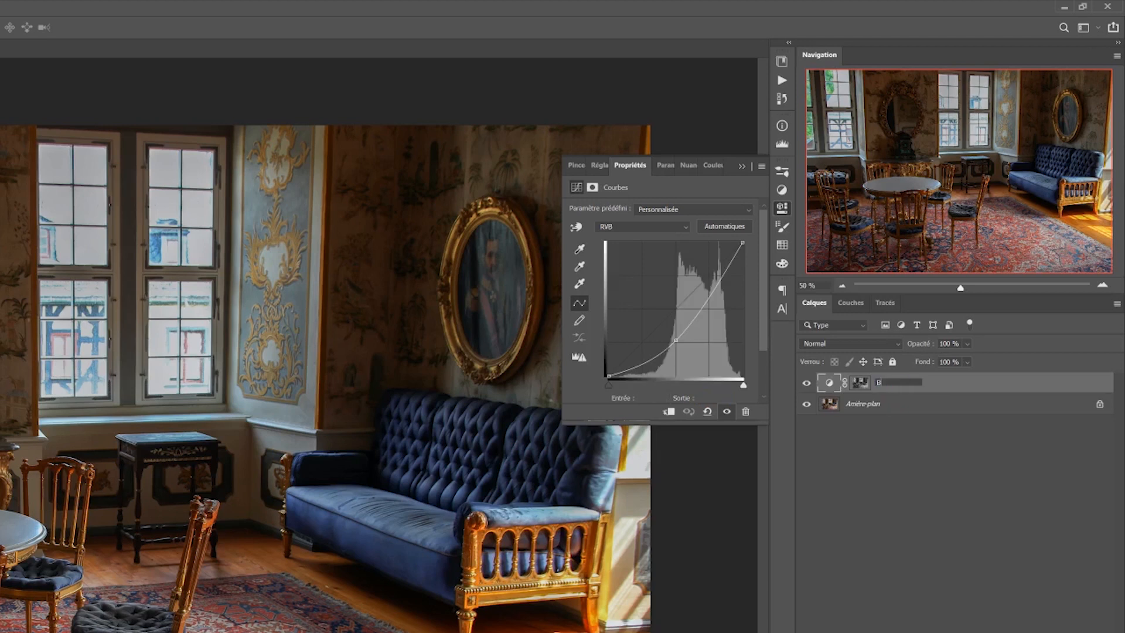
text( 1)
key(Return)
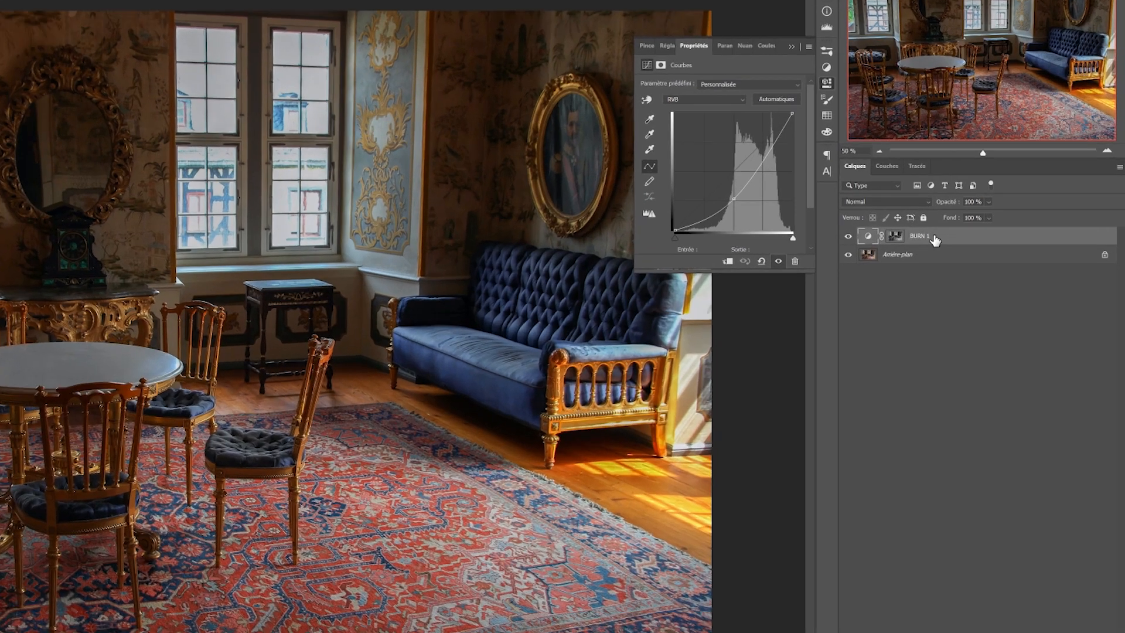
Duplicate the BURN 1 layer under the name BURN 2
right_click(979, 253)
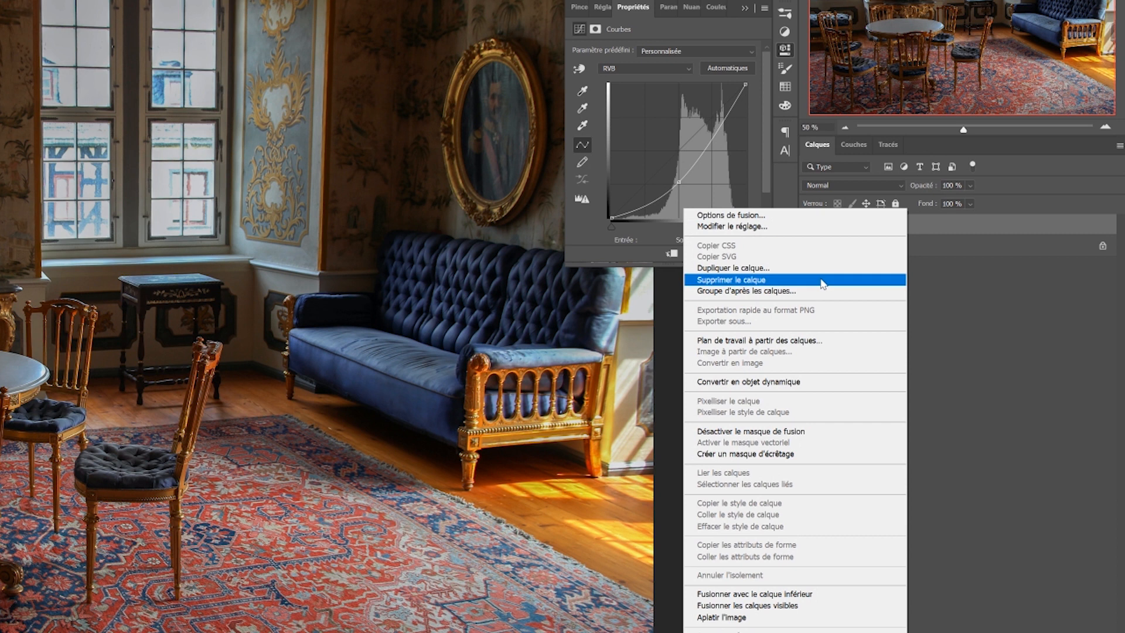
click(818, 268)
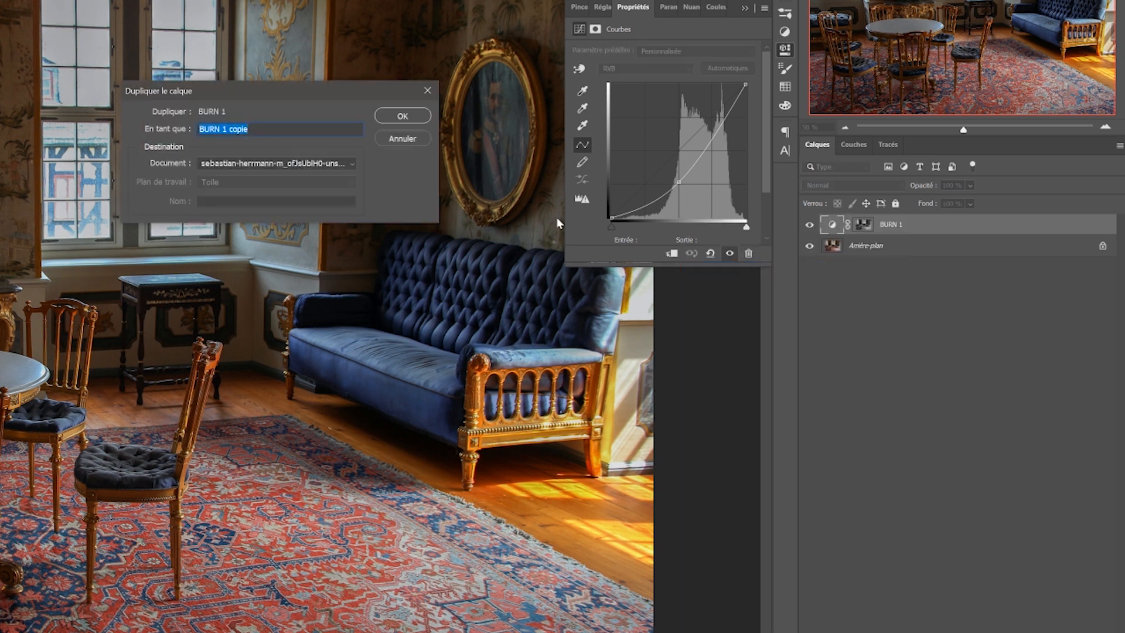
click(319, 130)
key(BackSpace)
key(BackSpace)
key(BackSpace)
key(BackSpace)
key(BackSpace)
key(BackSpace)
key(BackSpace)
text(2)
key(Return)
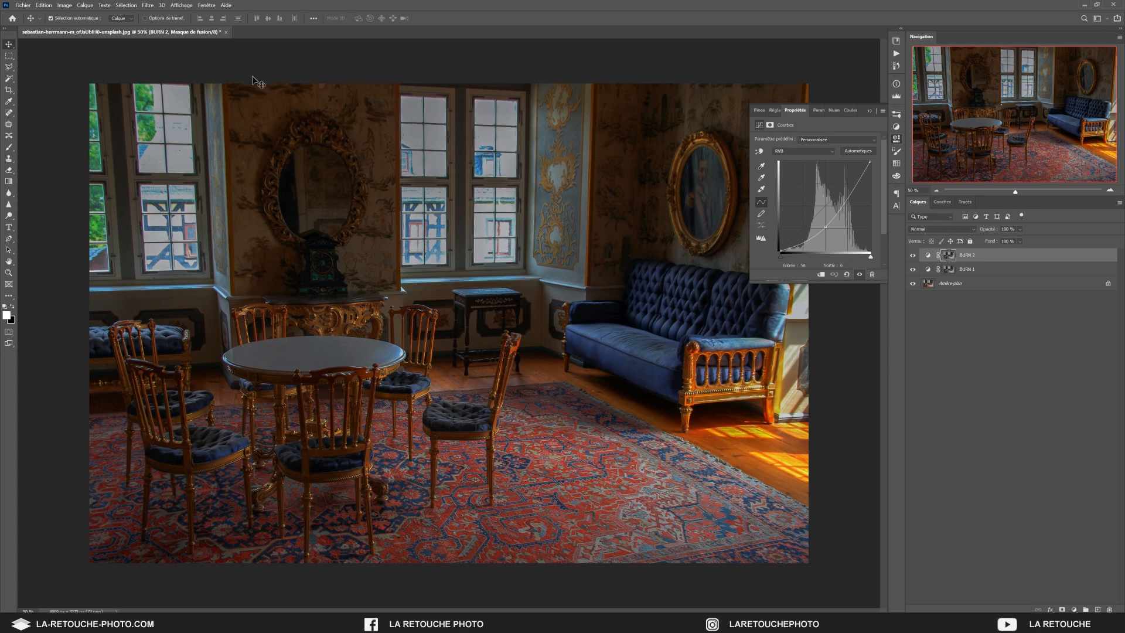
Invert the BURN 2 layer mask so its curve targets the dark areas
click(65, 4)
mouse_move(82, 24)
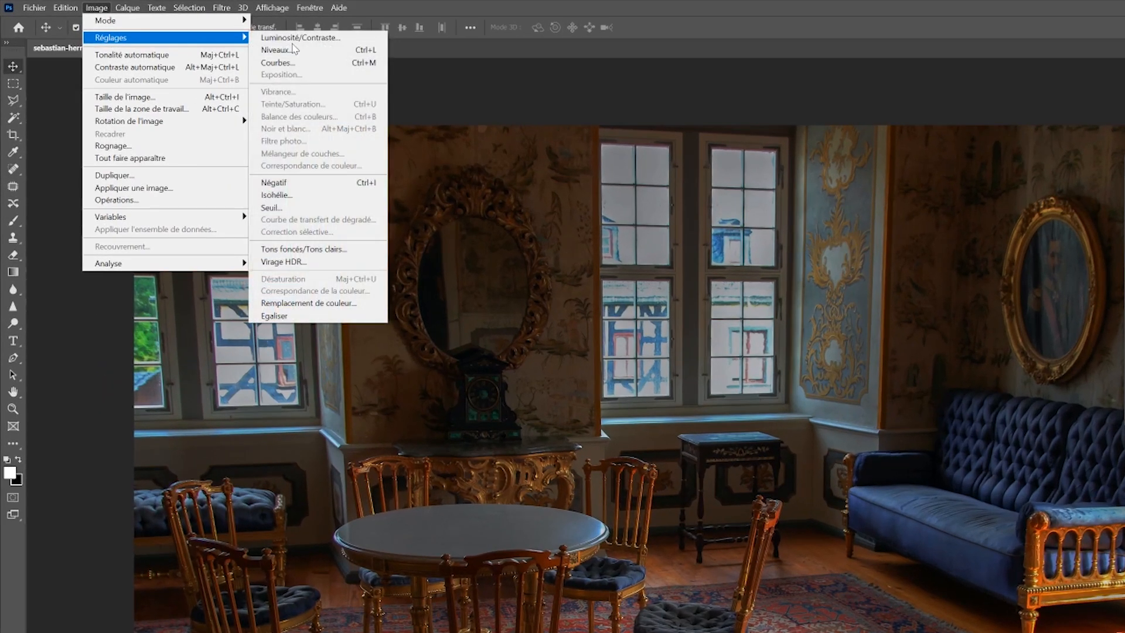
click(305, 183)
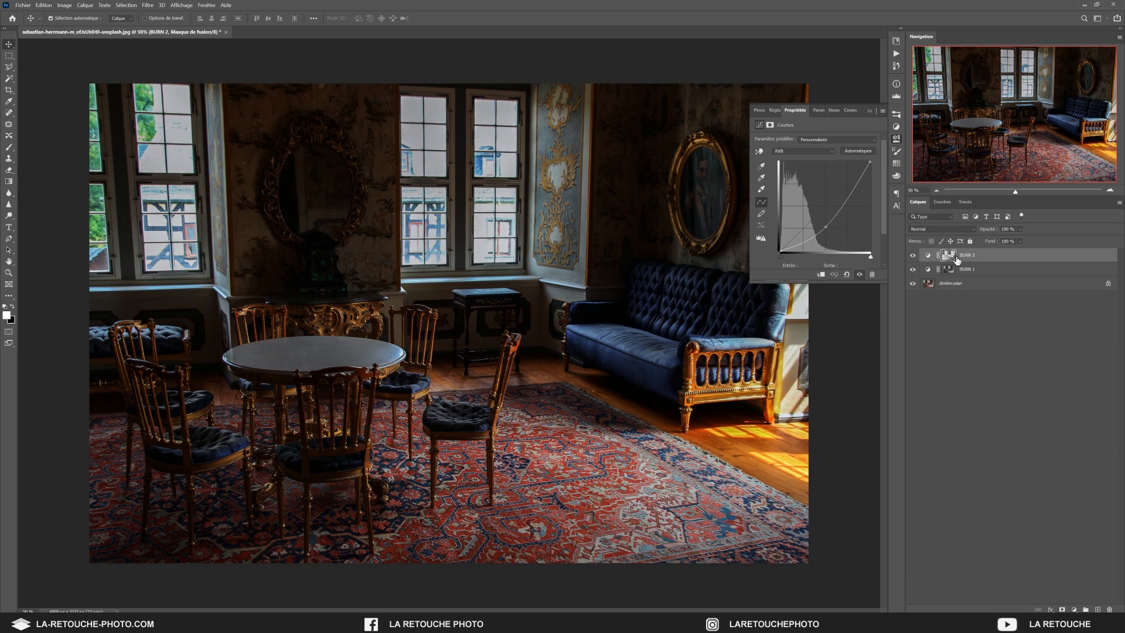
Compare the image before and after the mask inversion, and view the BURN 2 mask on its own
click(896, 66)
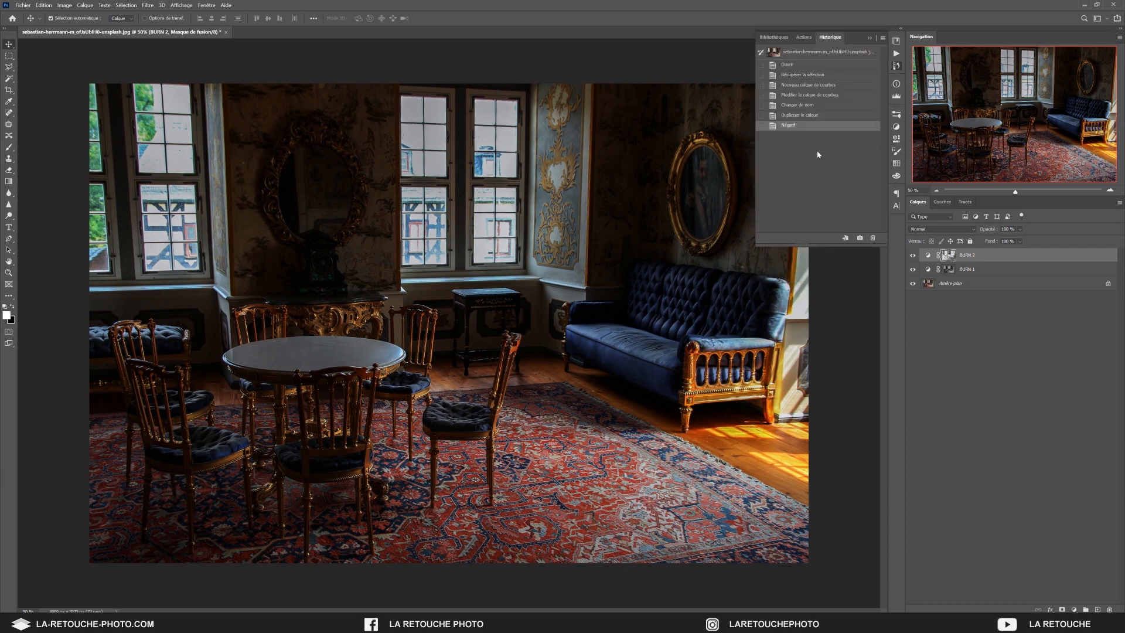
click(800, 116)
click(800, 125)
alt+click(950, 258)
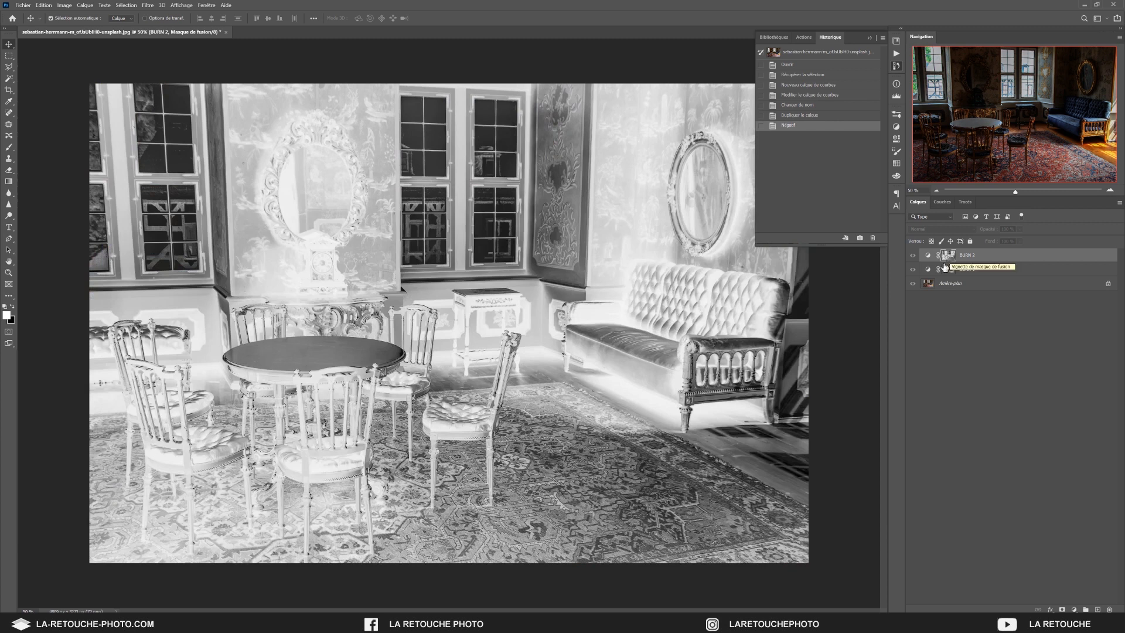
Toggle the BURN 2 layer's visibility several times to compare its effect, leaving it shown
click(912, 256)
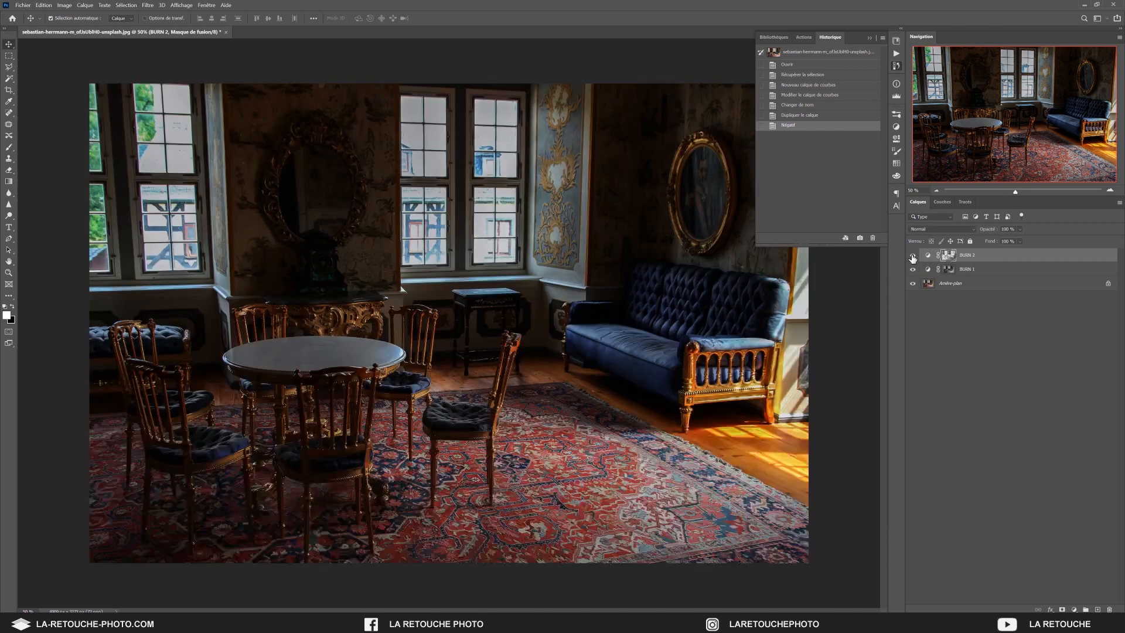
click(913, 256)
click(912, 256)
click(912, 256)
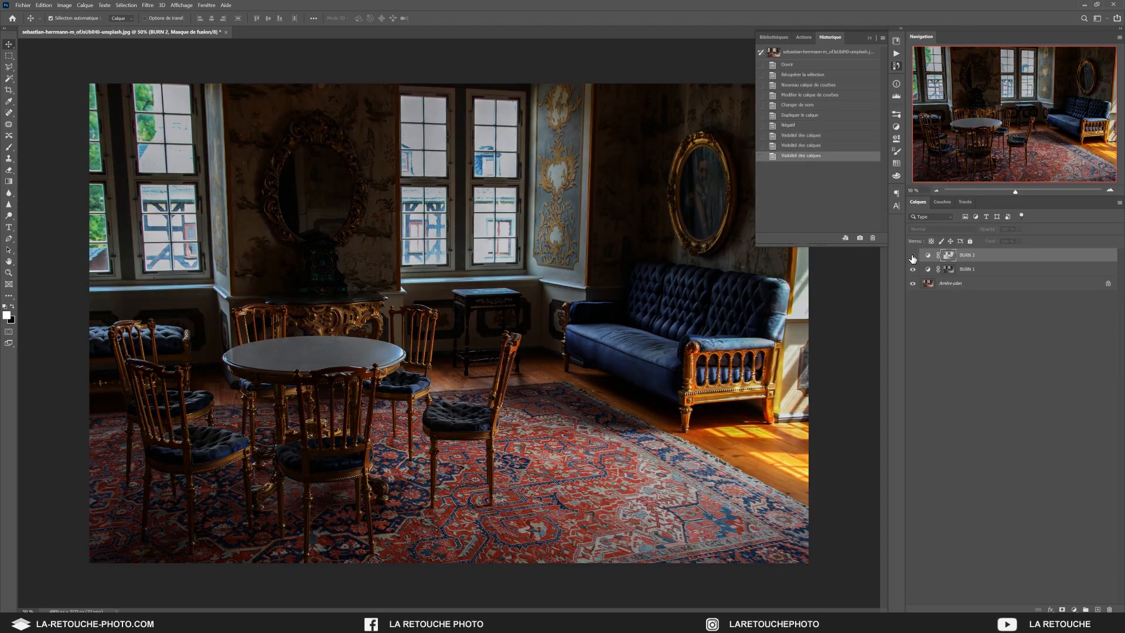
click(912, 256)
click(912, 256)
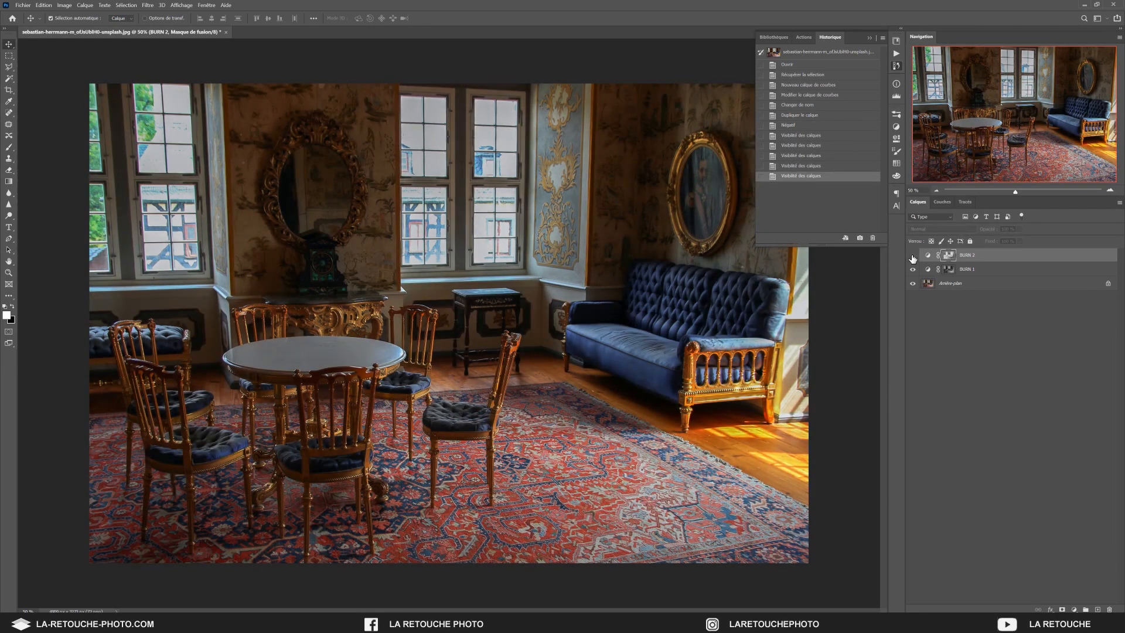
click(912, 256)
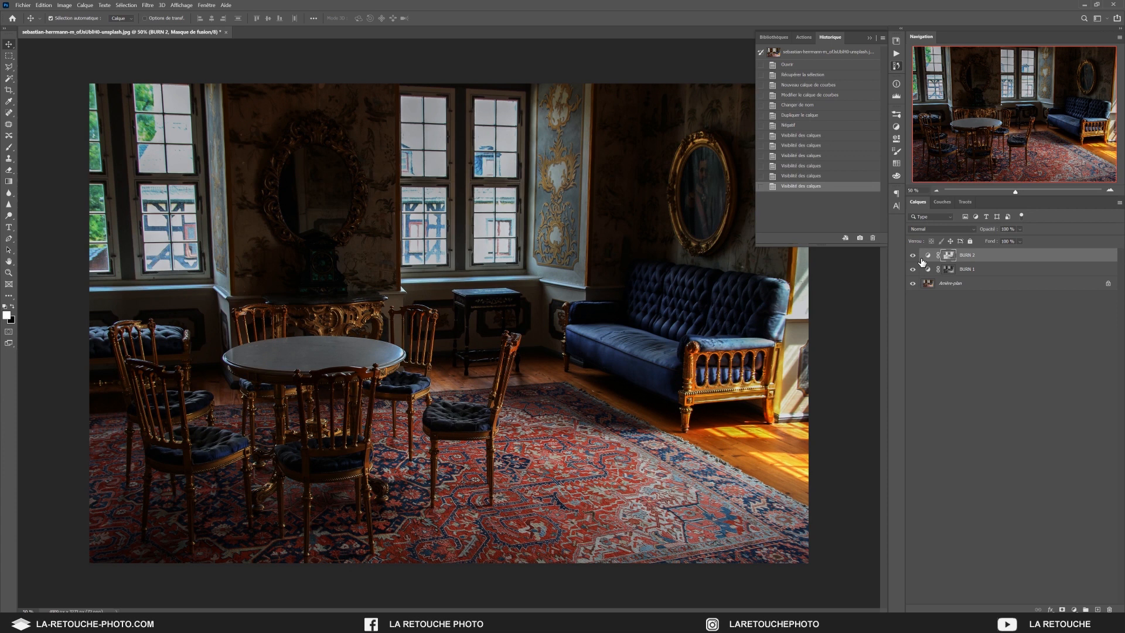
Raise the BURN 2 curve's midpoint output to 98, keeping its input at 128
double_click(927, 256)
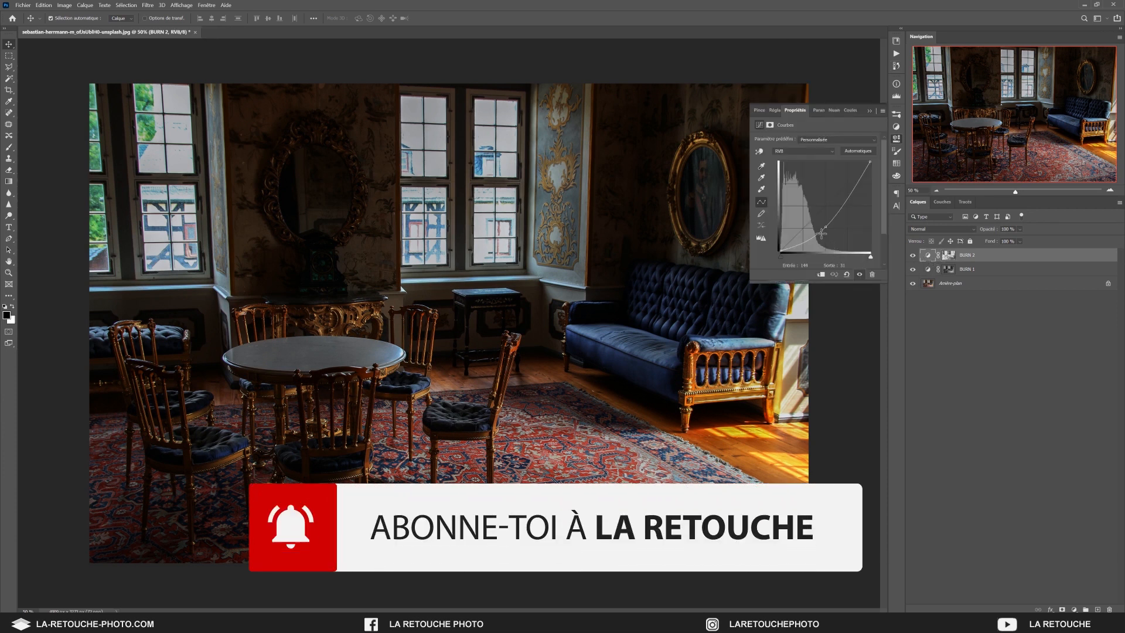
drag(826, 228, 825, 227)
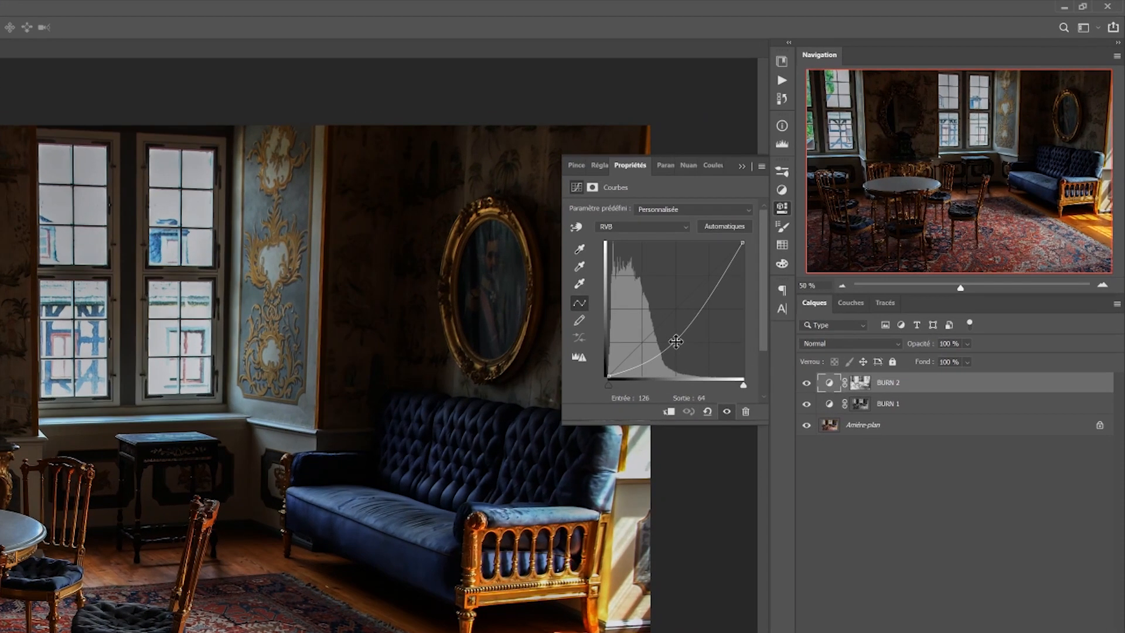
drag(675, 341, 677, 340)
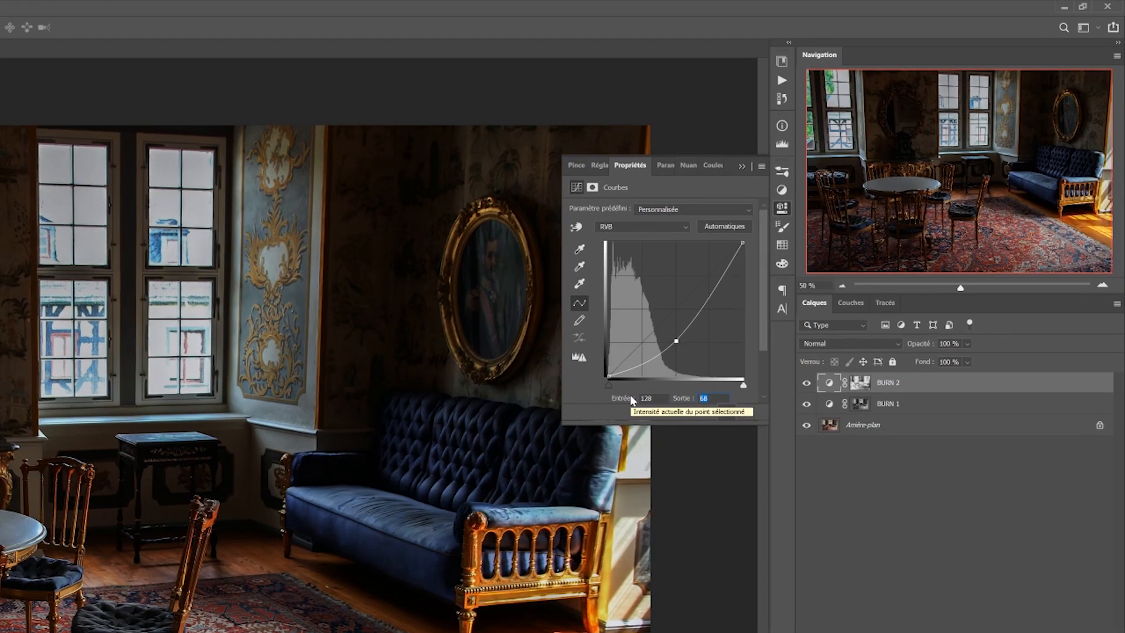
key(shift+Up)
key(shift+Up)
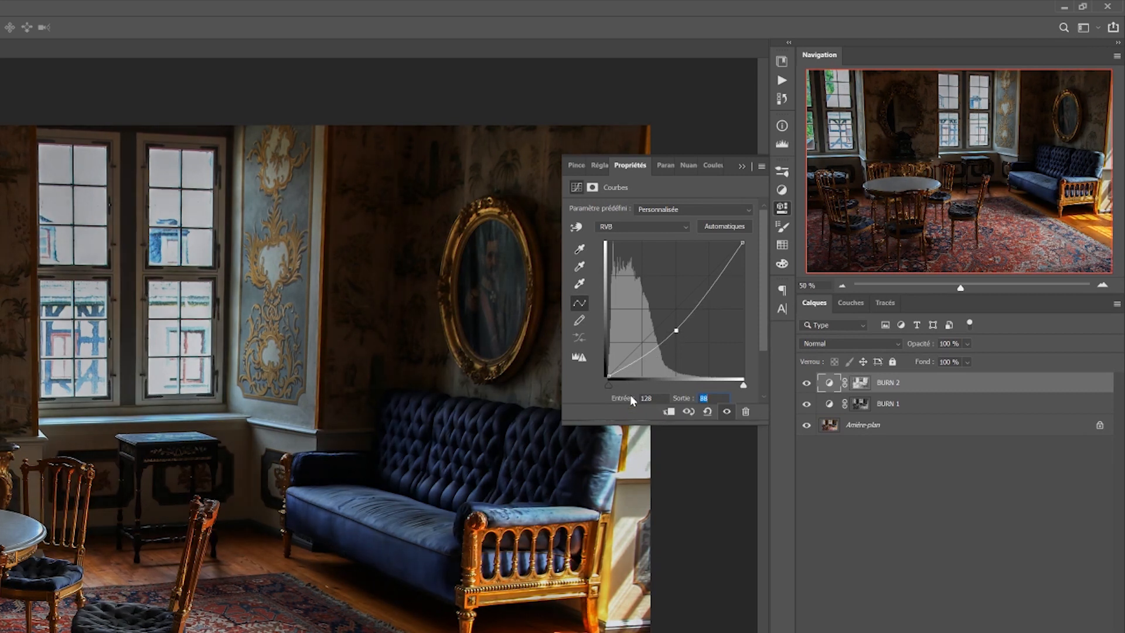
key(shift+Up)
Add a shadow point to the BURN 2 curve with input 64 and output 24
click(642, 352)
click(612, 399)
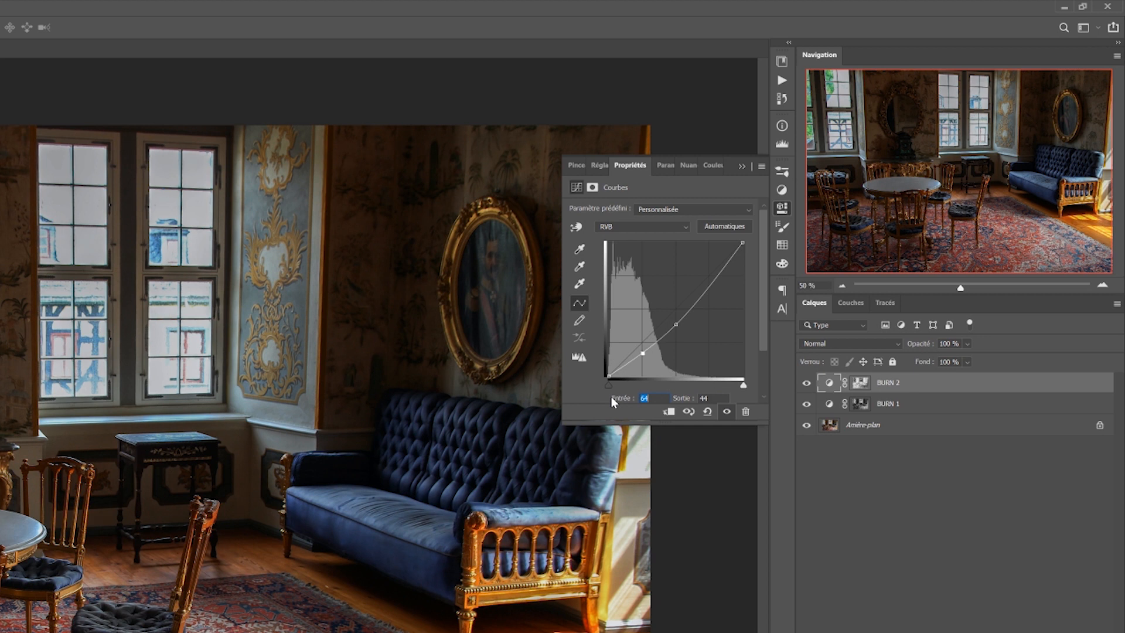
key(Tab)
text(24)
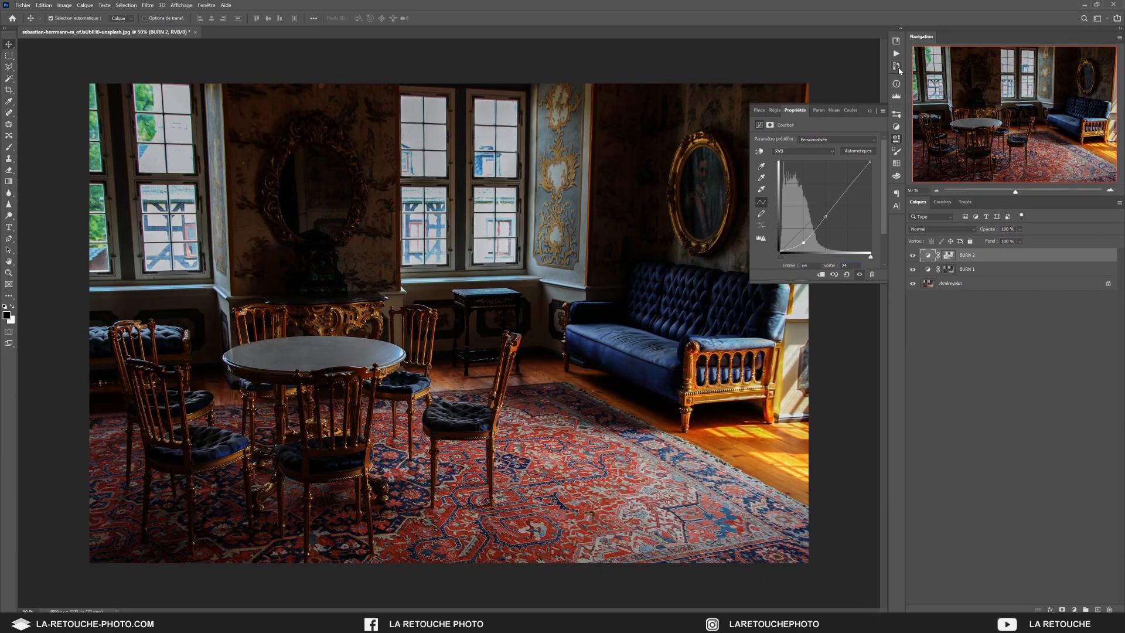
Compare the image before and after the BURN 2 curve change, and with the layer hidden and shown
click(781, 99)
click(810, 186)
click(811, 196)
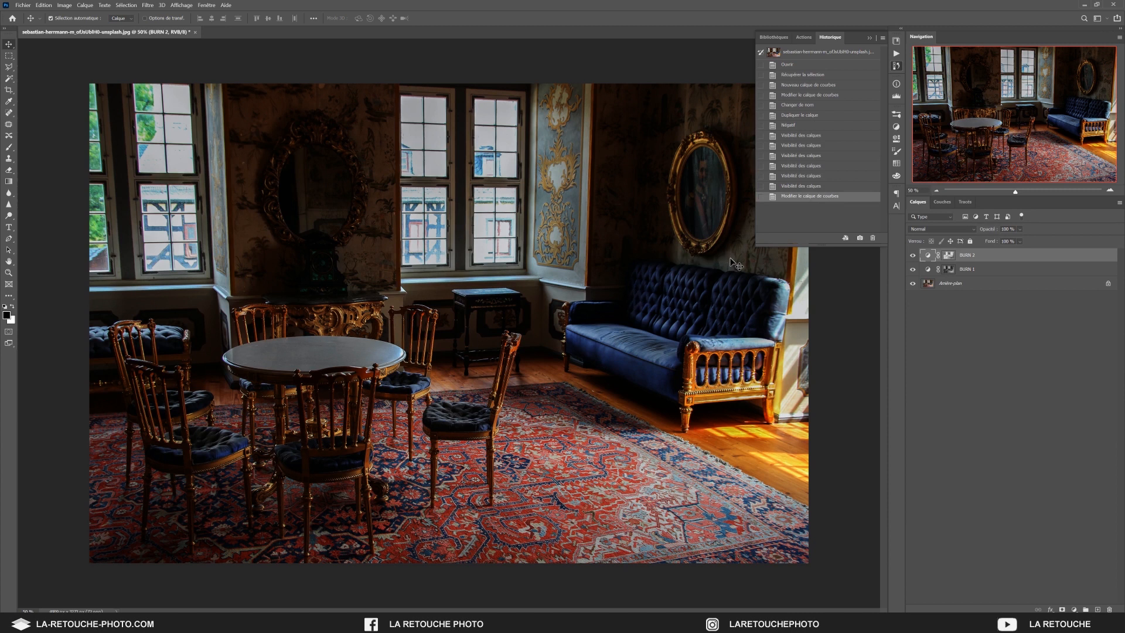
click(913, 256)
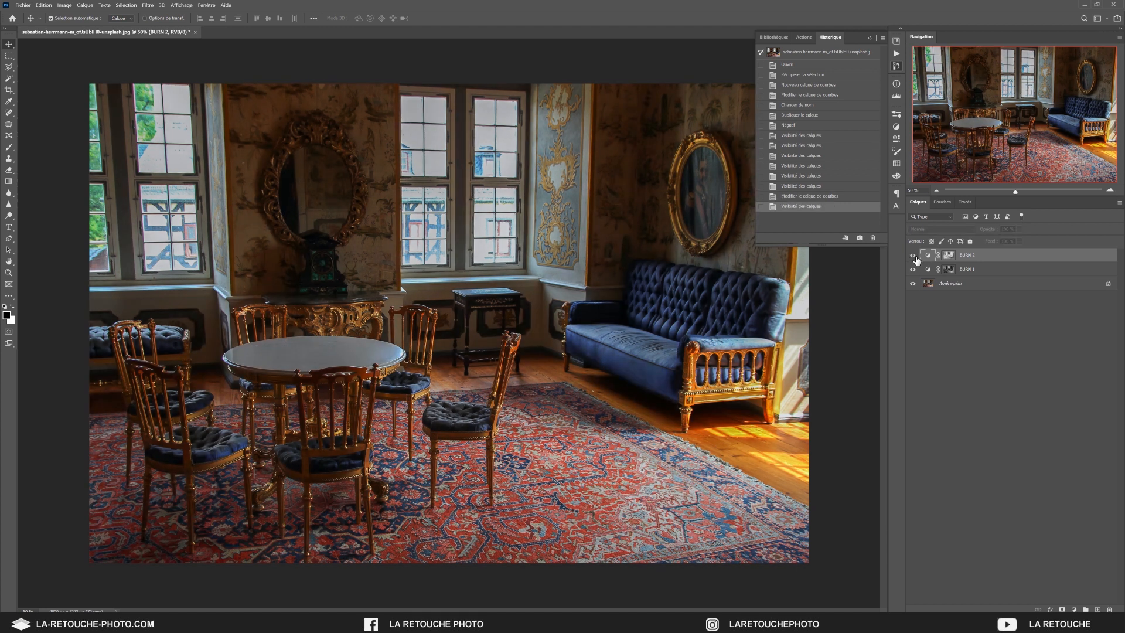
click(913, 255)
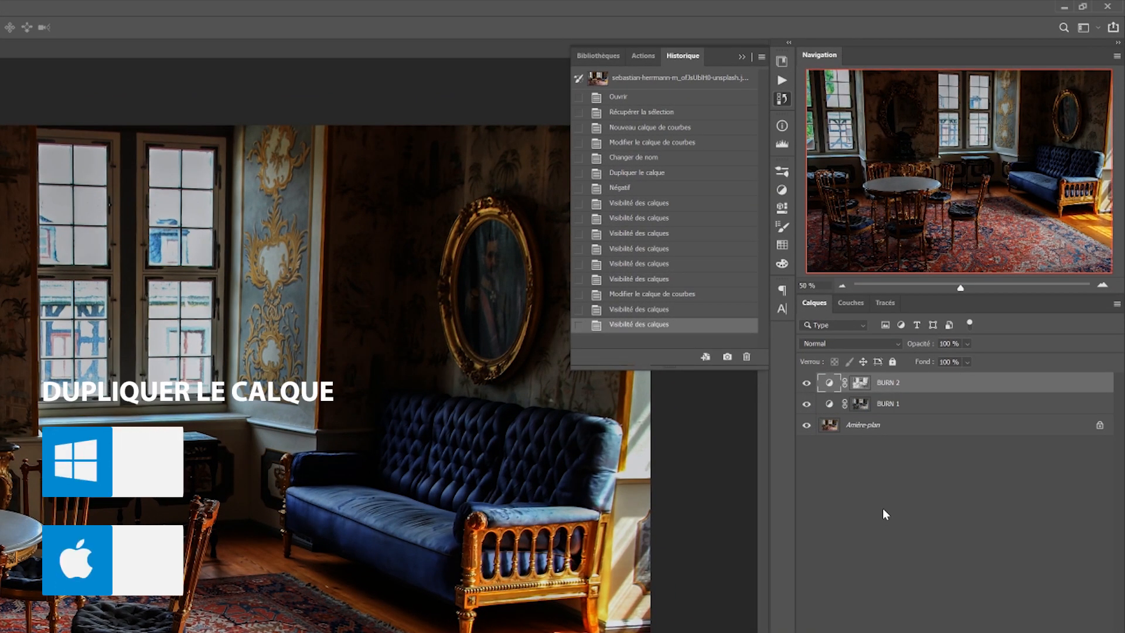
Duplicate the BURN 2 layer and rename the copy as BURN 3
key(ctrl+j)
click(906, 391)
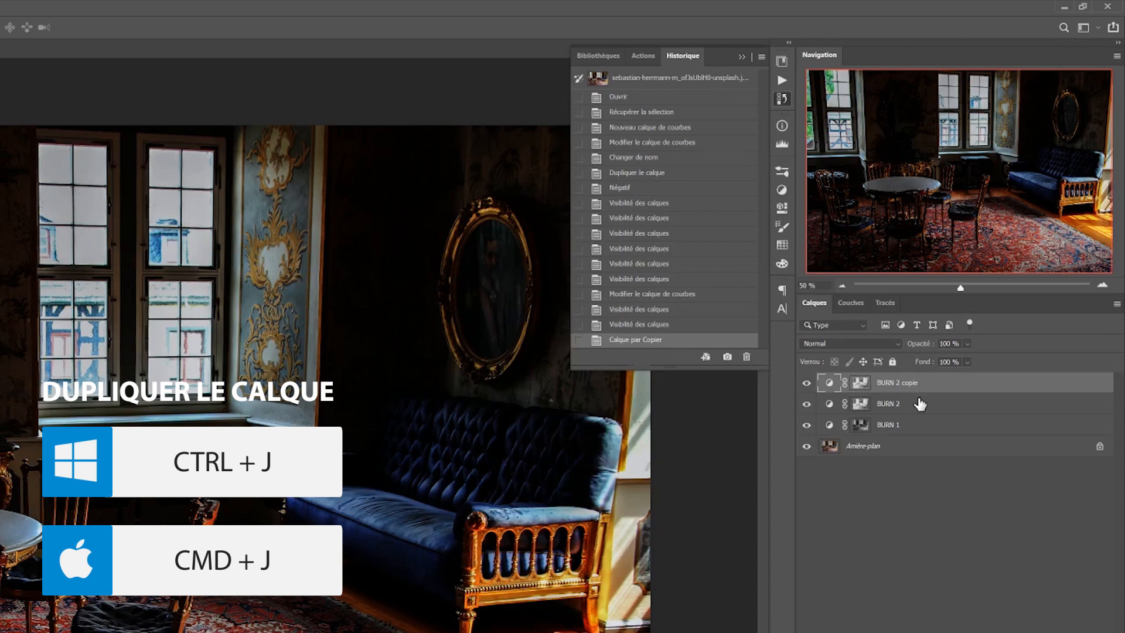
double_click(906, 386)
text(BURN 3)
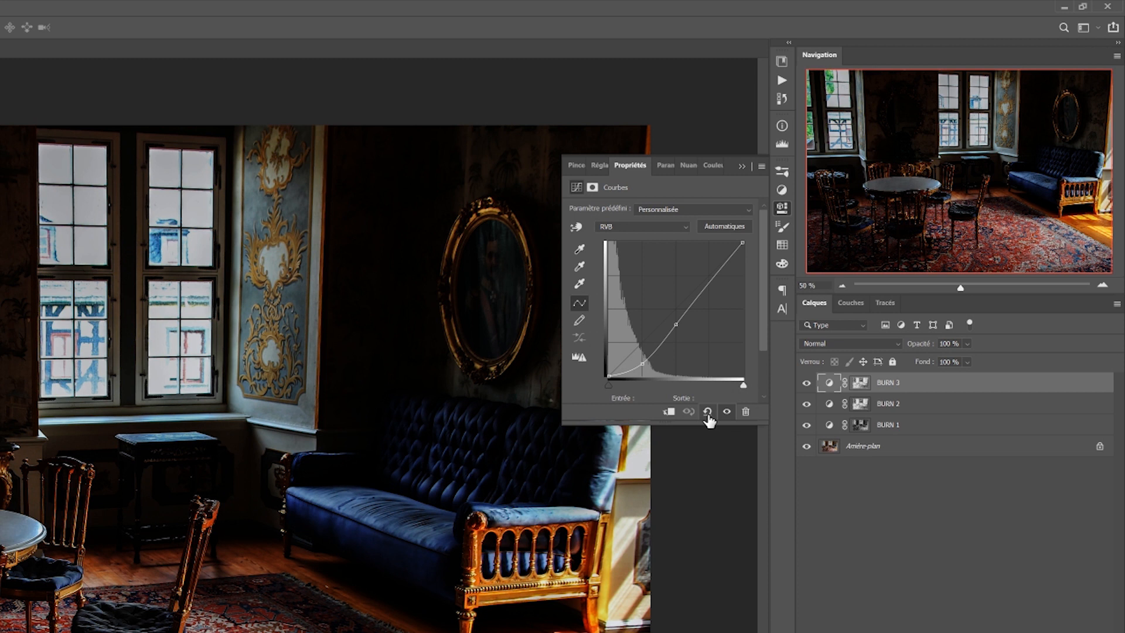
Reset the BURN 3 curve and add a midpoint with input 128 and output 88
click(708, 413)
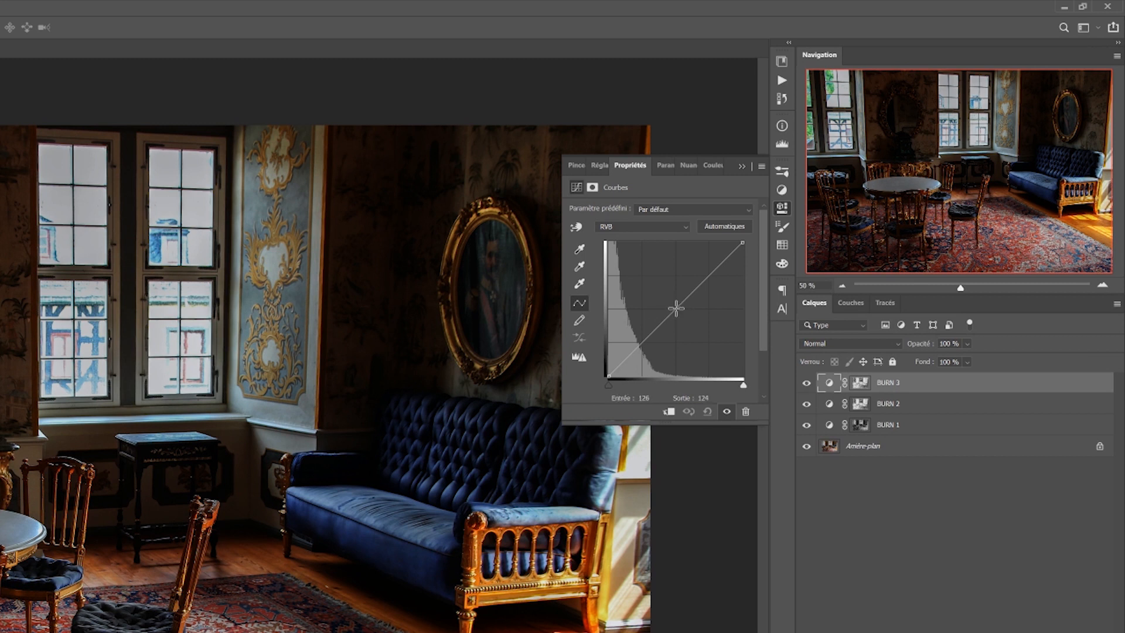
click(676, 309)
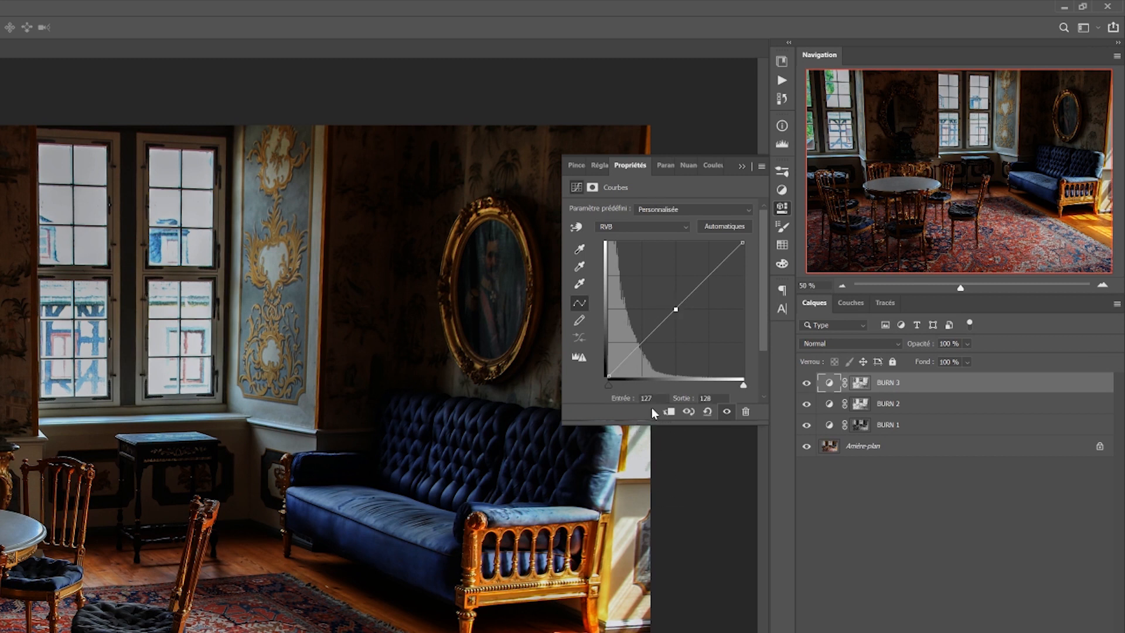
key(Up)
key(Tab)
key(shift+Down)
key(shift+Down)
key(shift+Down)
key(shift+Down)
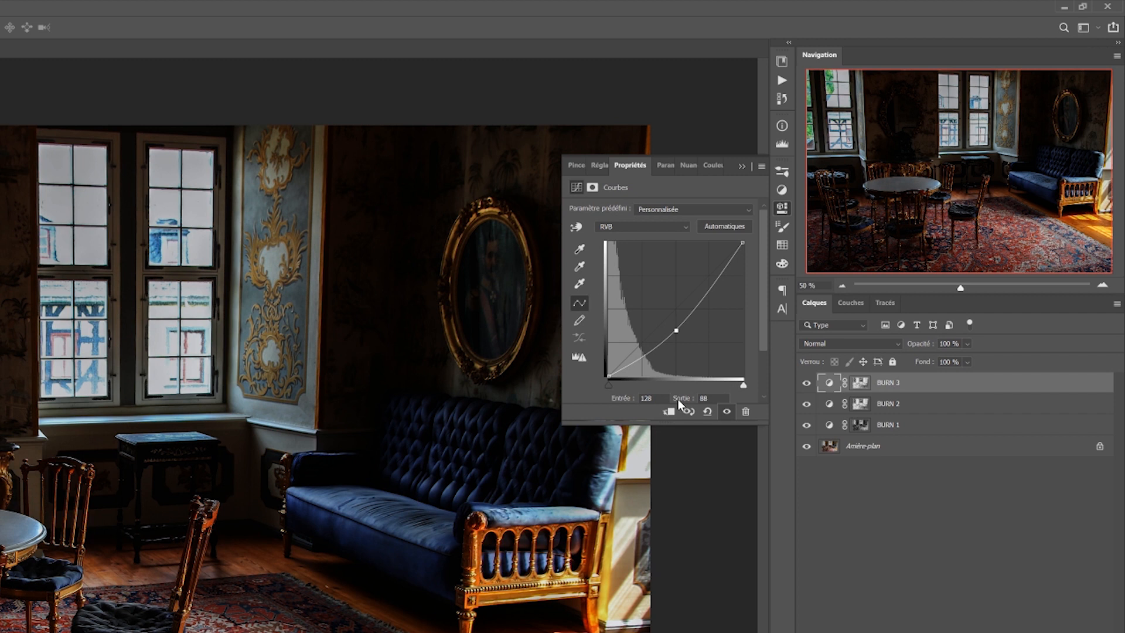
Raise the black point of the BURN 3 curve to output 10, keeping its input at 0
click(608, 376)
click(702, 398)
text(10)
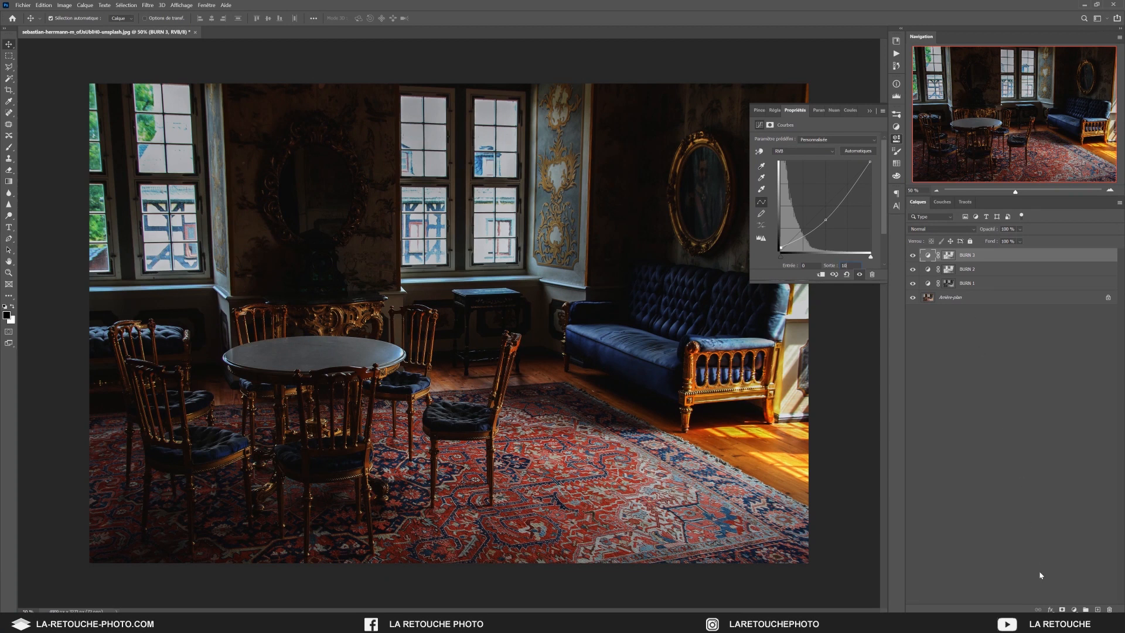
Add a Channel Mixer adjustment layer above BURN 3 with the "Infrarouge noir et blanc (RVB)" preset
click(1074, 610)
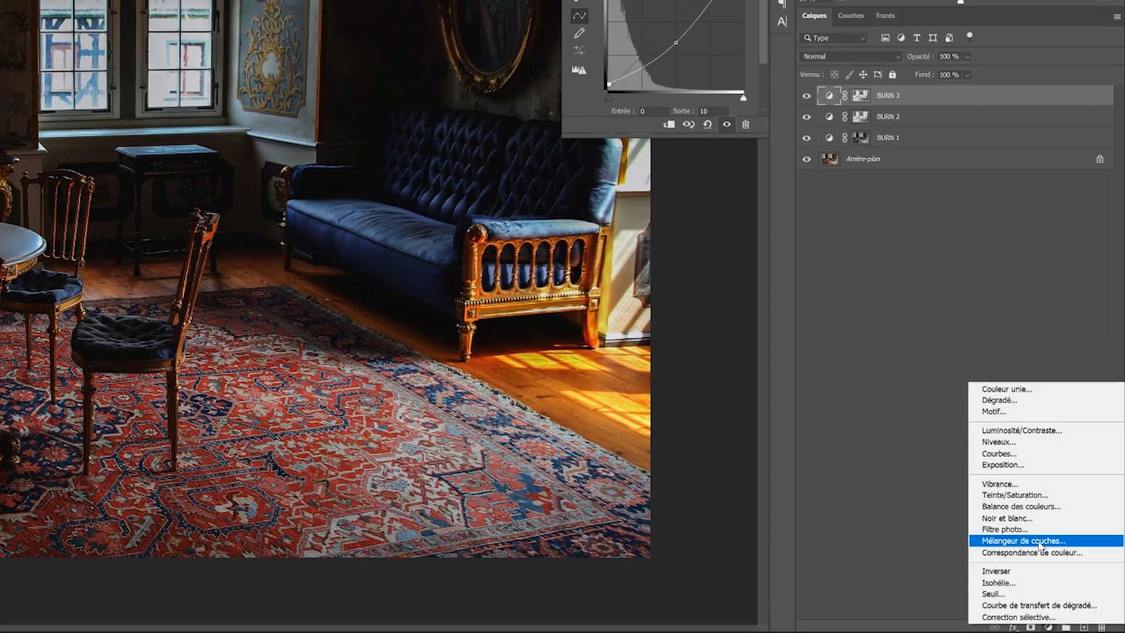
click(1039, 542)
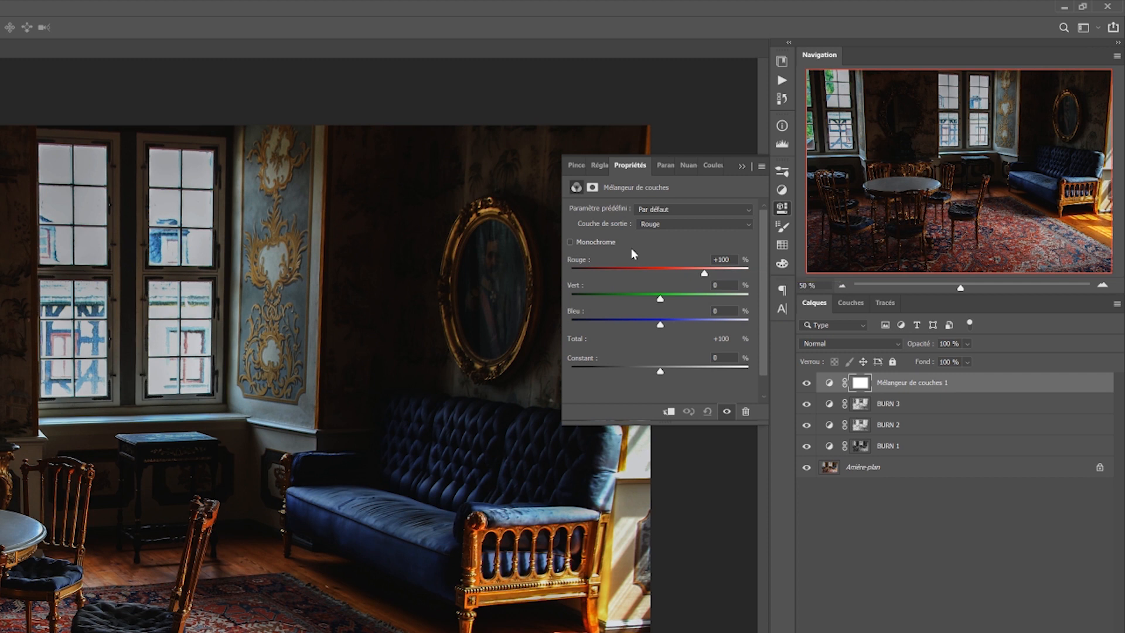
click(699, 217)
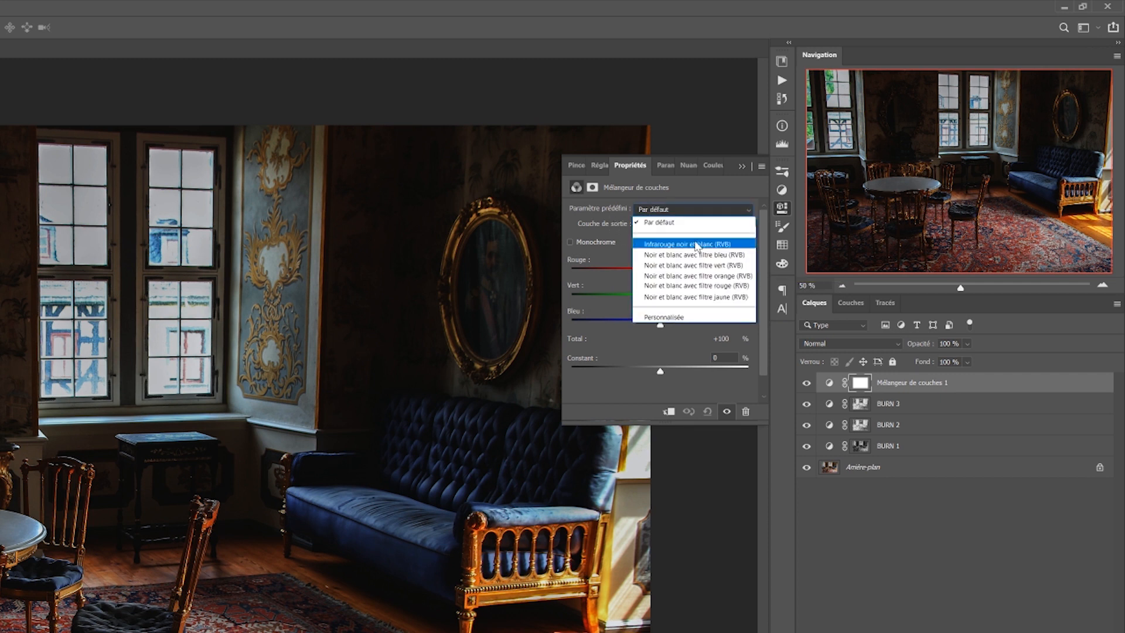
click(697, 245)
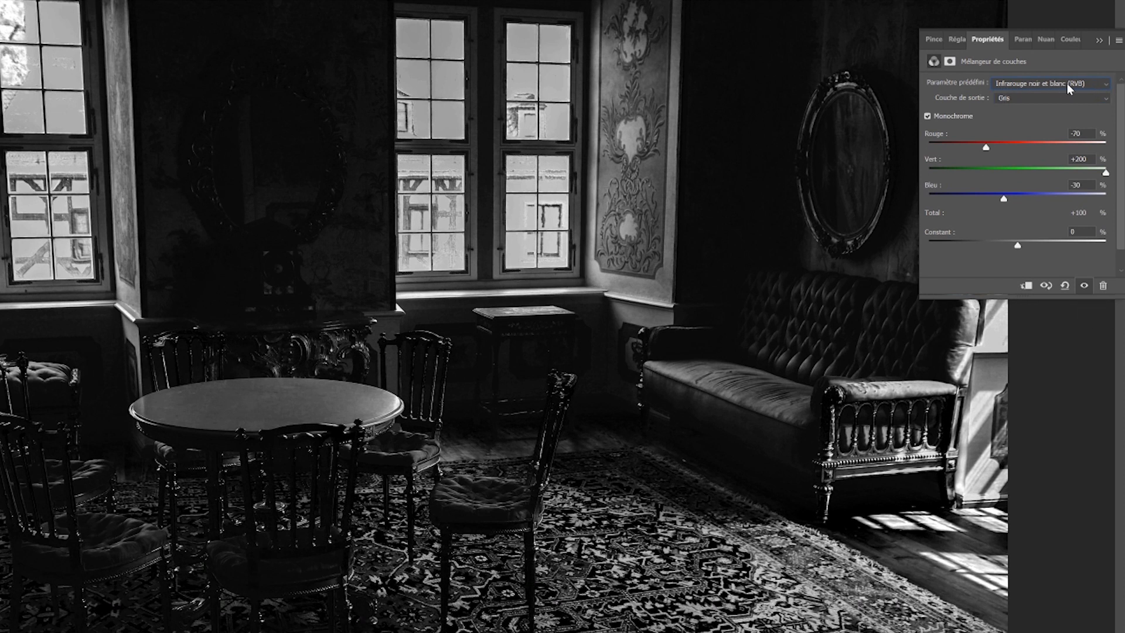
Try the blue, green, orange and yellow black-and-white filter presets of the Channel Mixer, and settle on the red filter preset
key(Down)
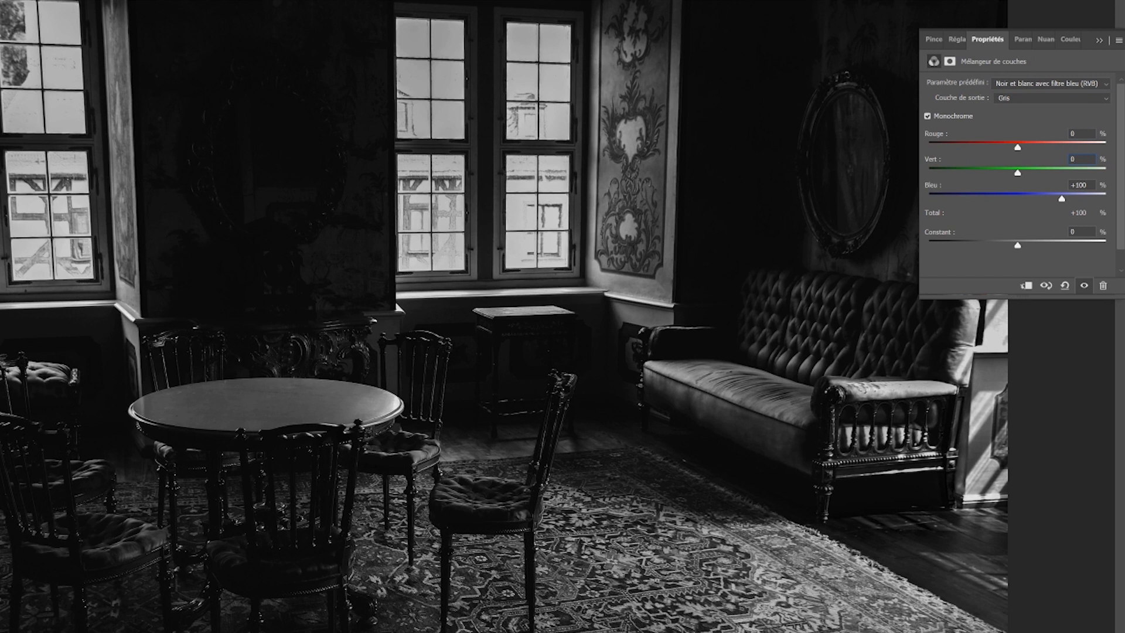
click(1063, 84)
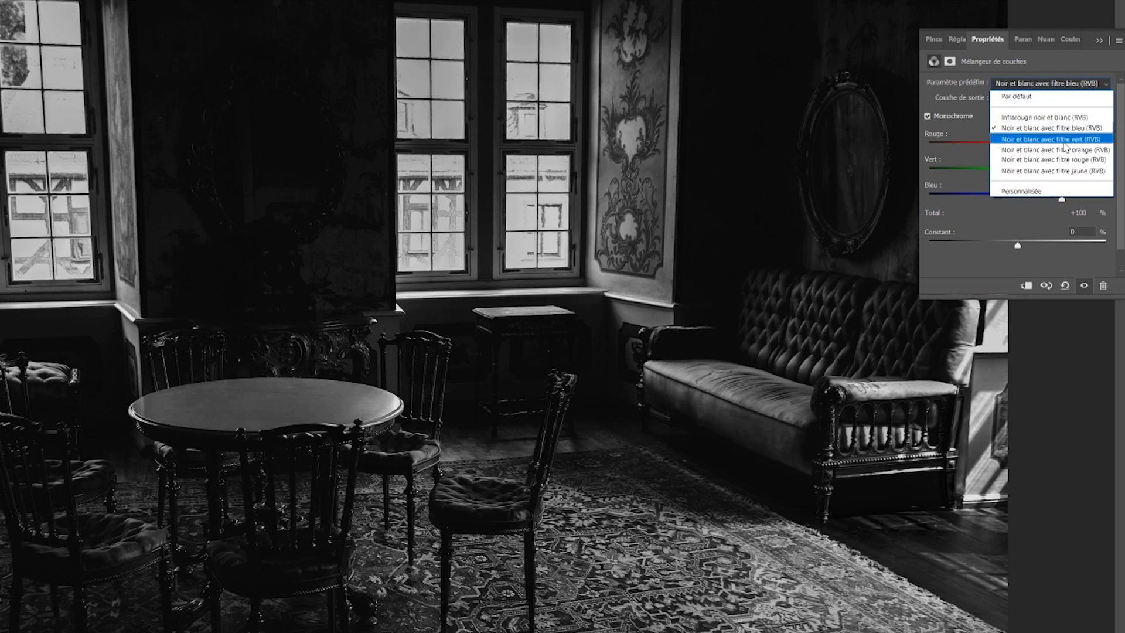
click(1065, 146)
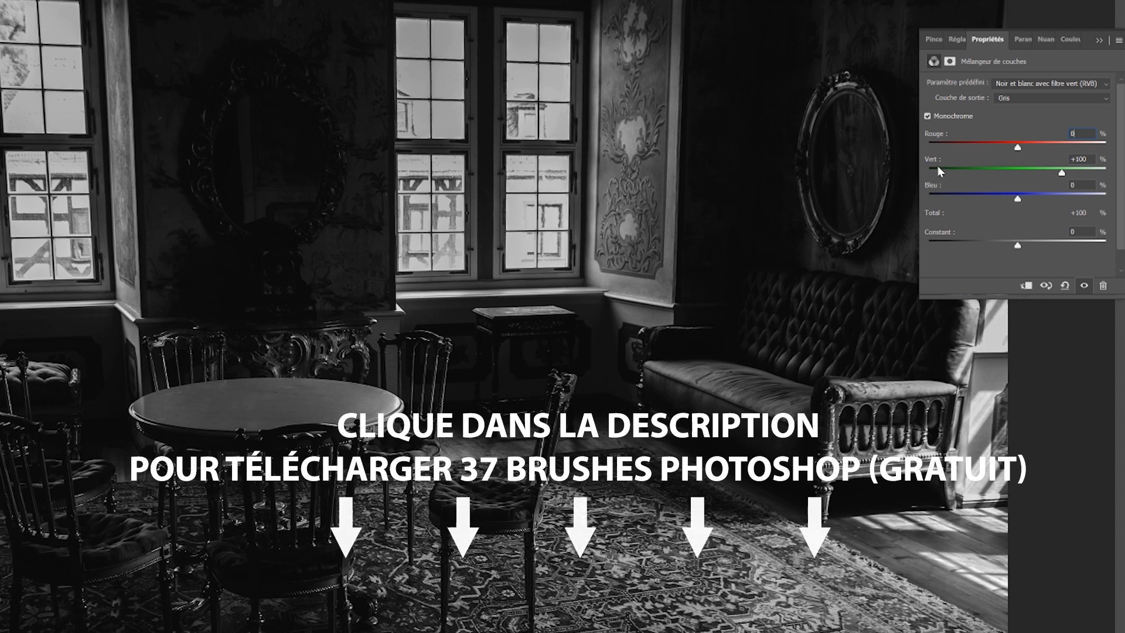
click(1049, 84)
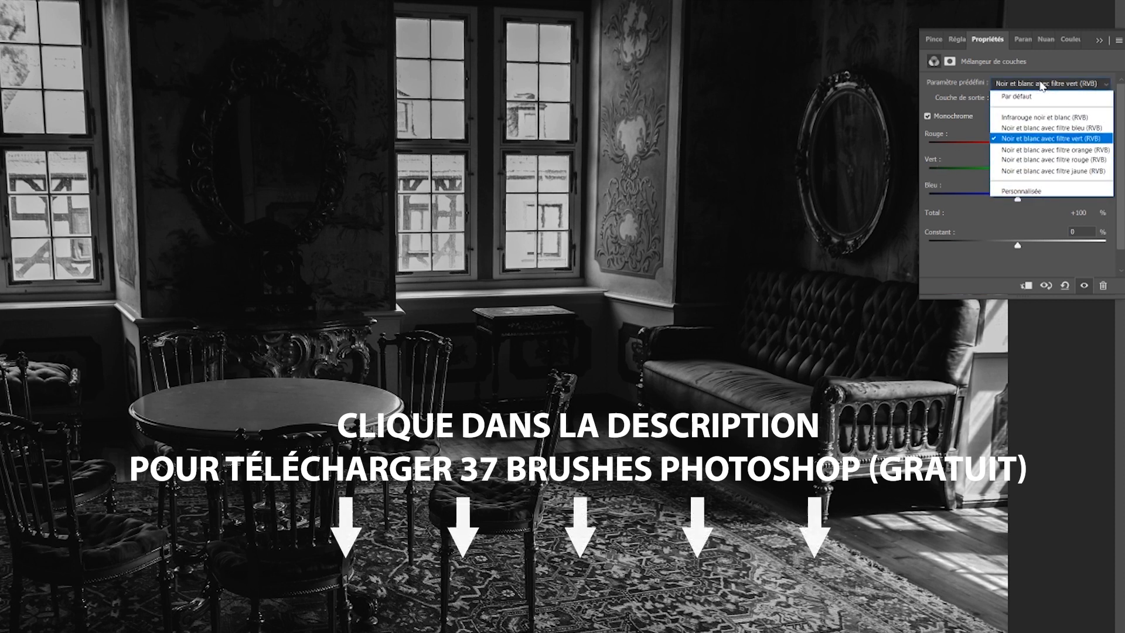
click(1047, 149)
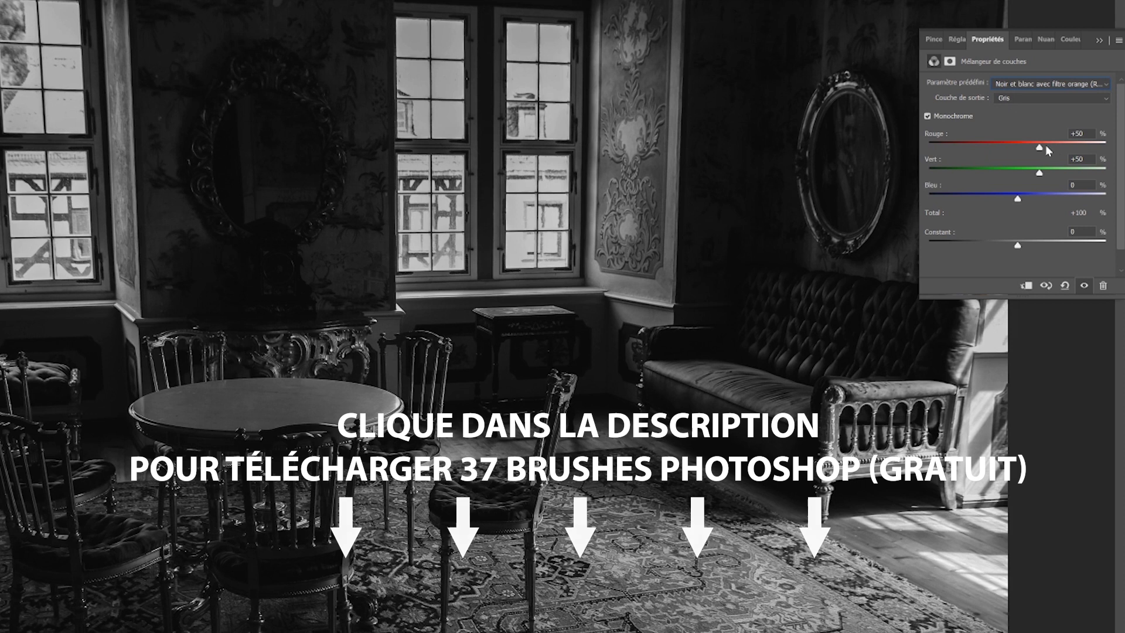
key(Down)
key(Down)
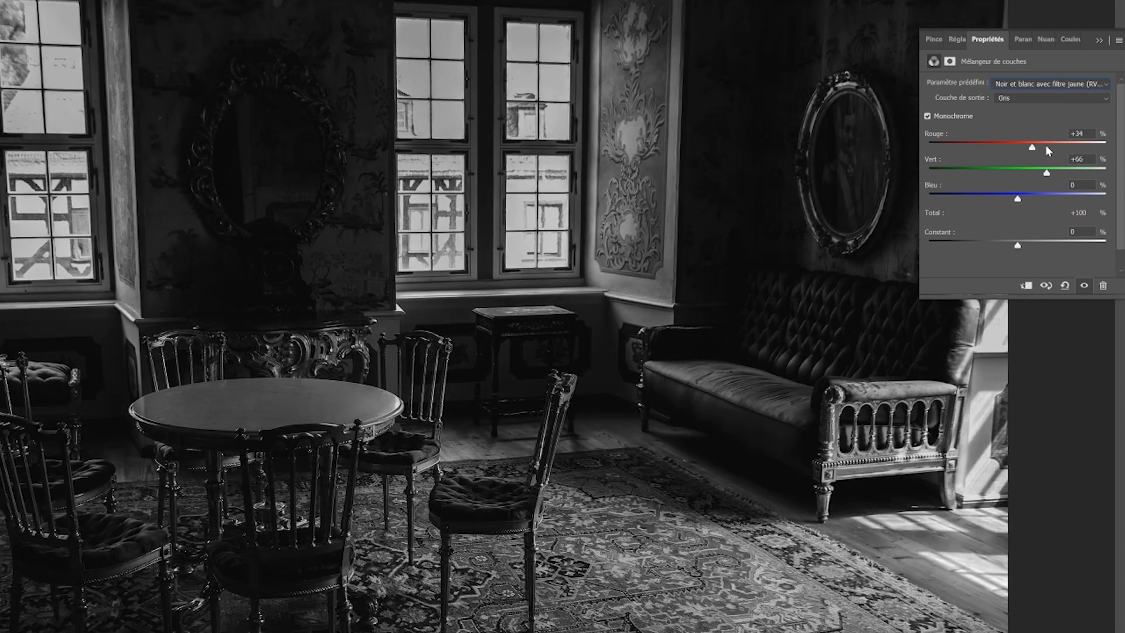
key(Up)
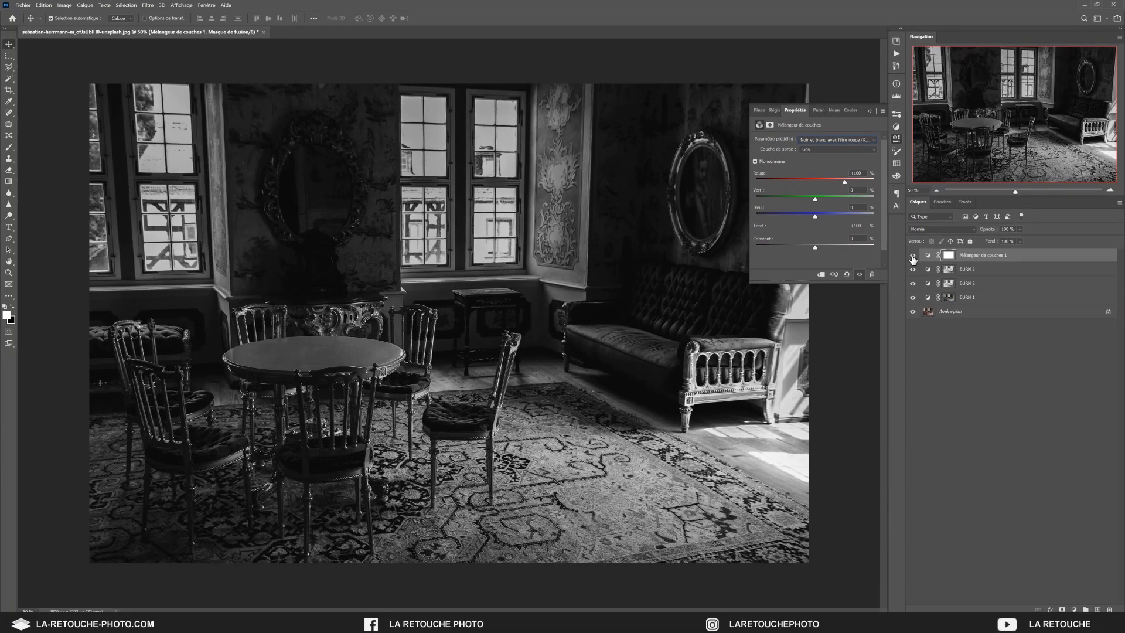
Compare the image with the Channel Mixer layer hidden and shown, and delete that layer's mask
click(913, 255)
click(912, 256)
click(912, 256)
click(912, 256)
click(912, 256)
right_click(949, 258)
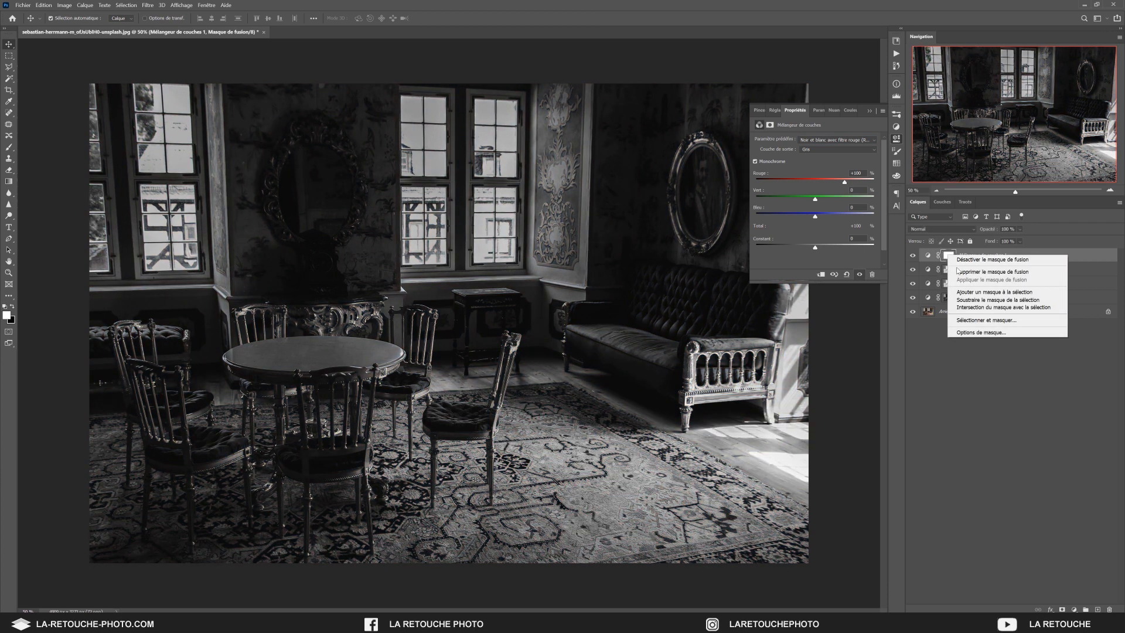
click(958, 272)
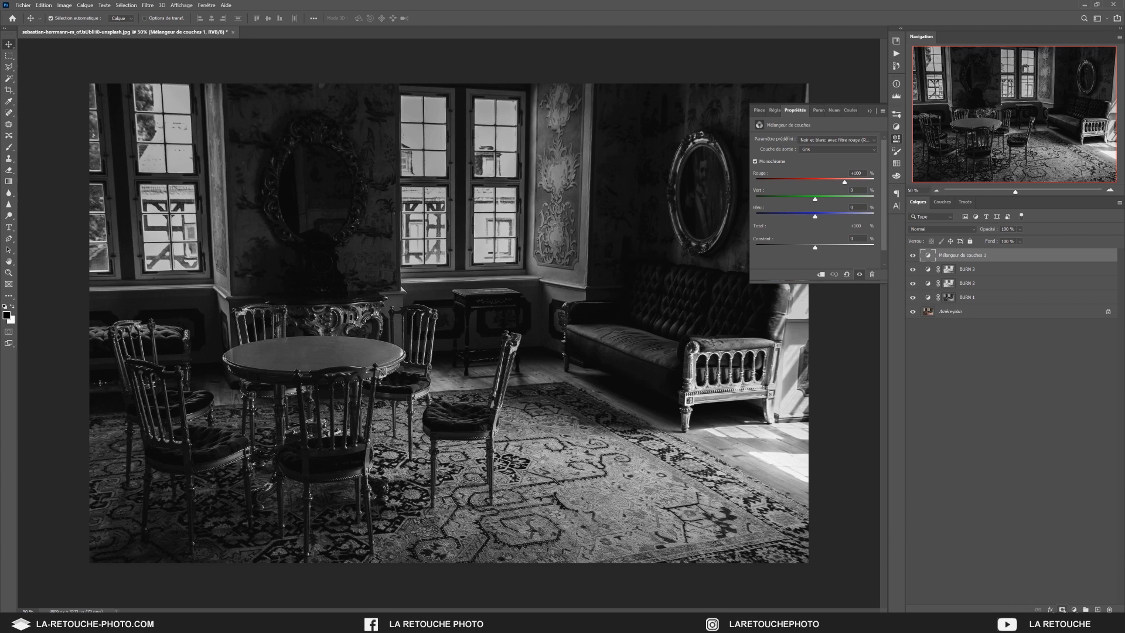
Add a white (ffffff) solid colour fill layer above the Channel Mixer layer and invert its mask to black
click(1074, 609)
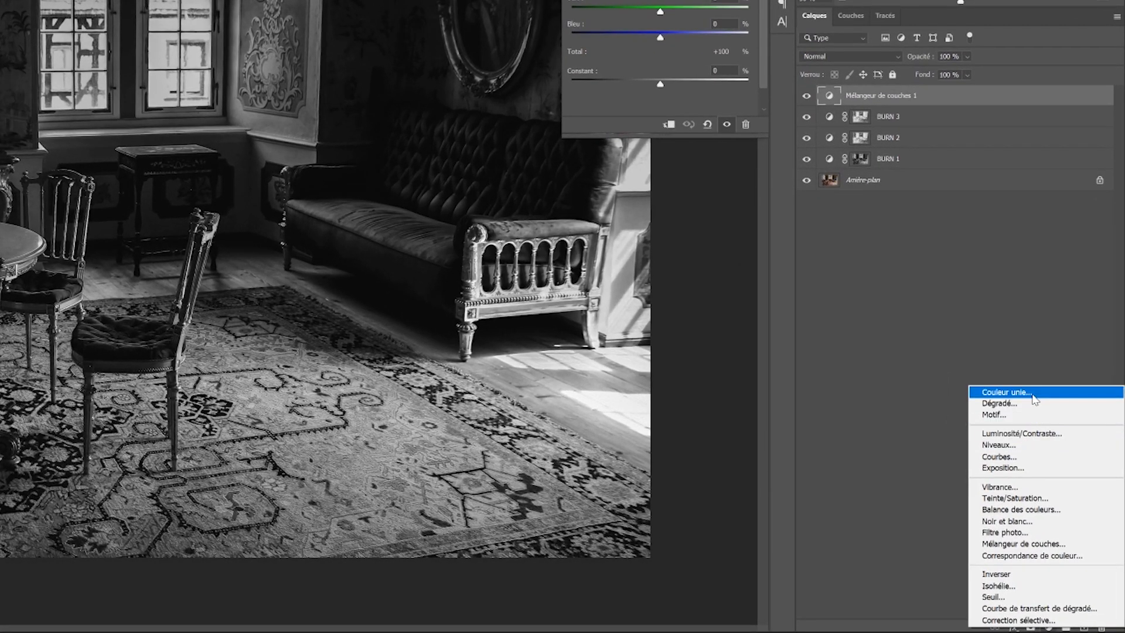
click(1032, 393)
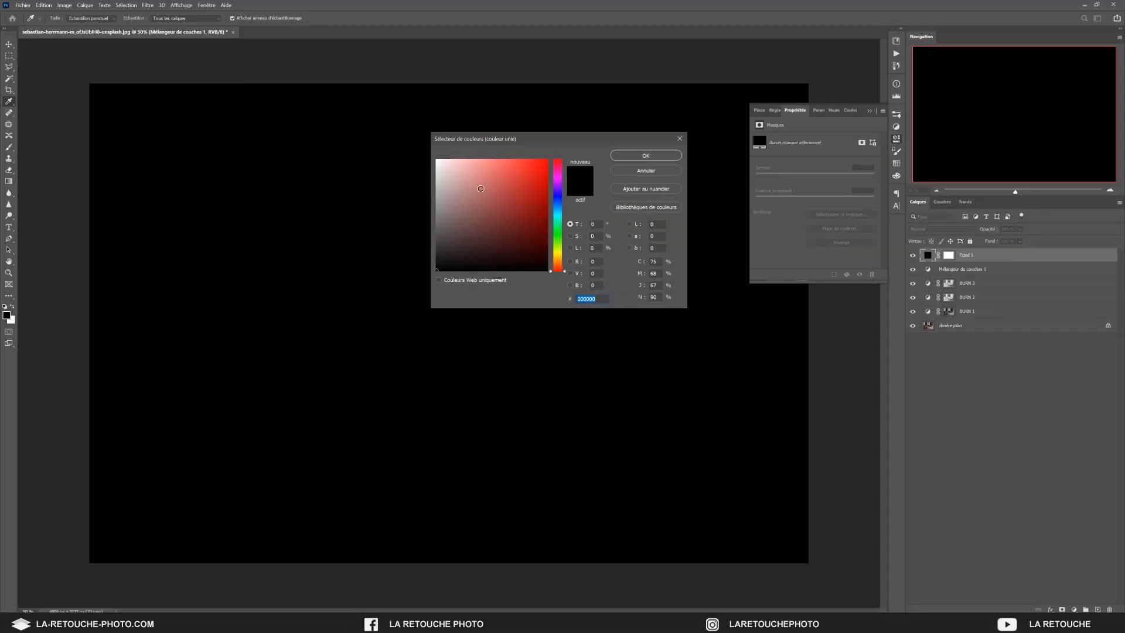
text(ffffff)
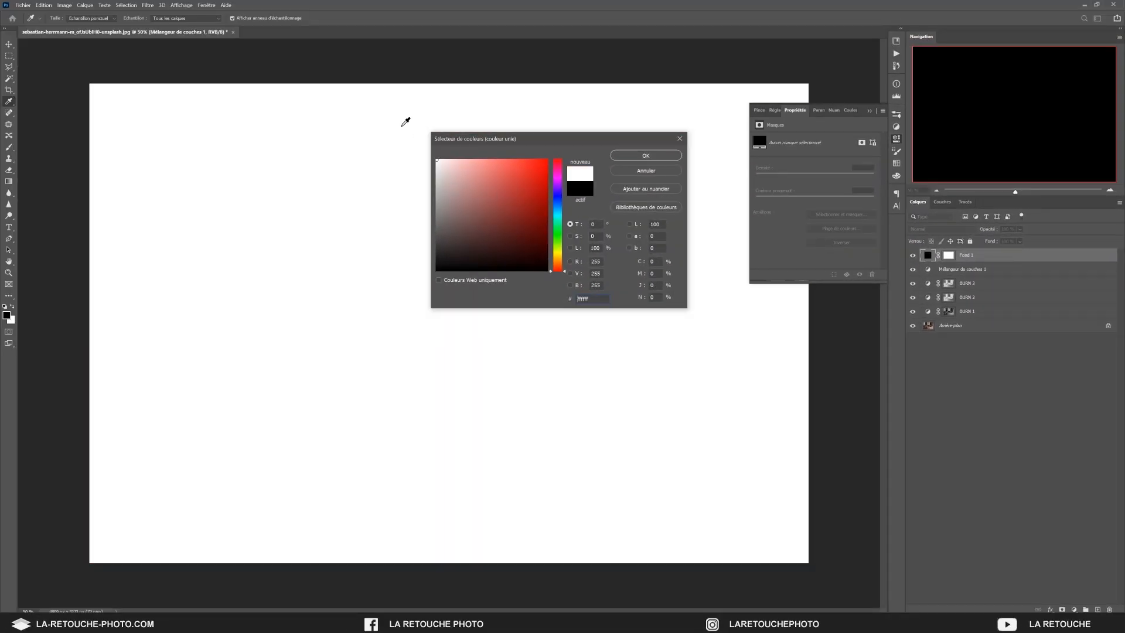
click(623, 155)
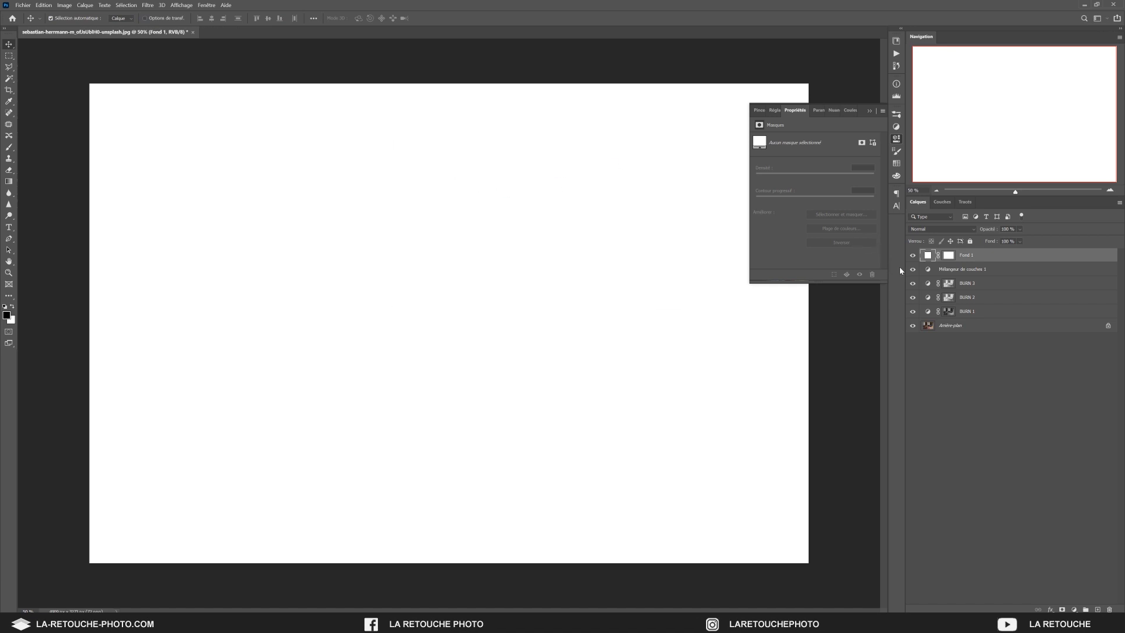
click(949, 257)
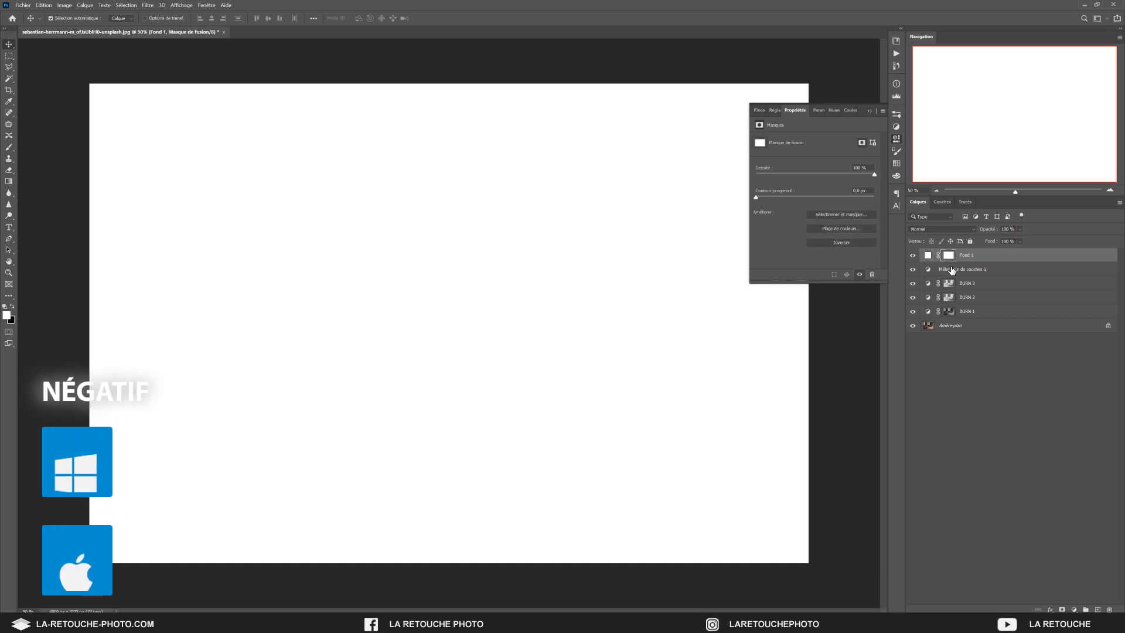
key(ctrl+i)
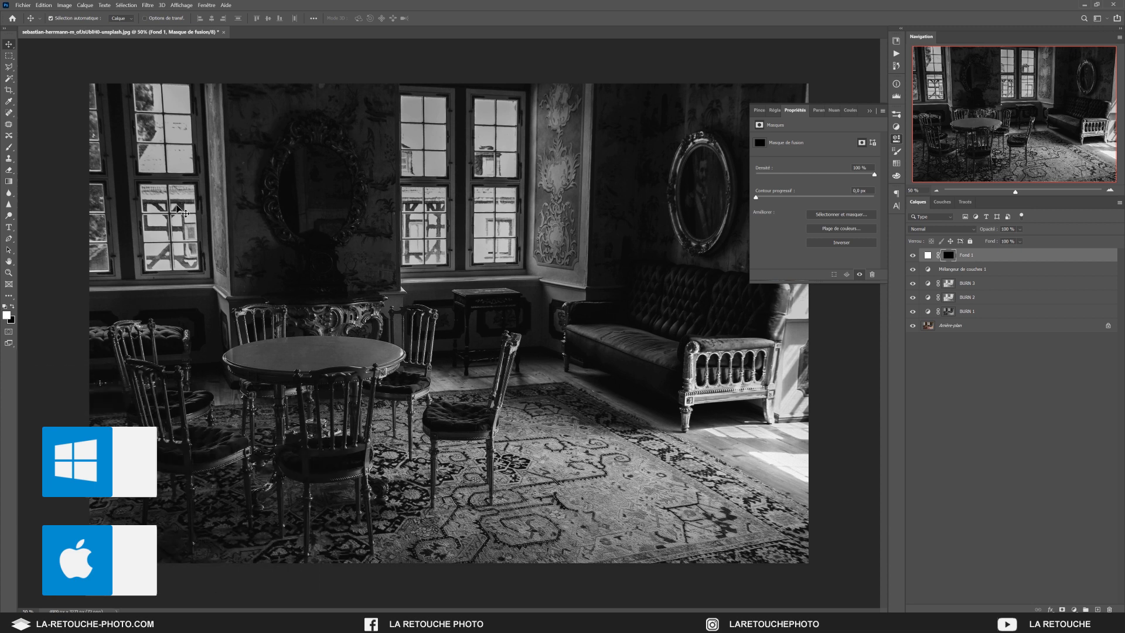
Select the upper and lower panes of the partly visible window at the photo's left edge with the Polygonal Lasso
key(l)
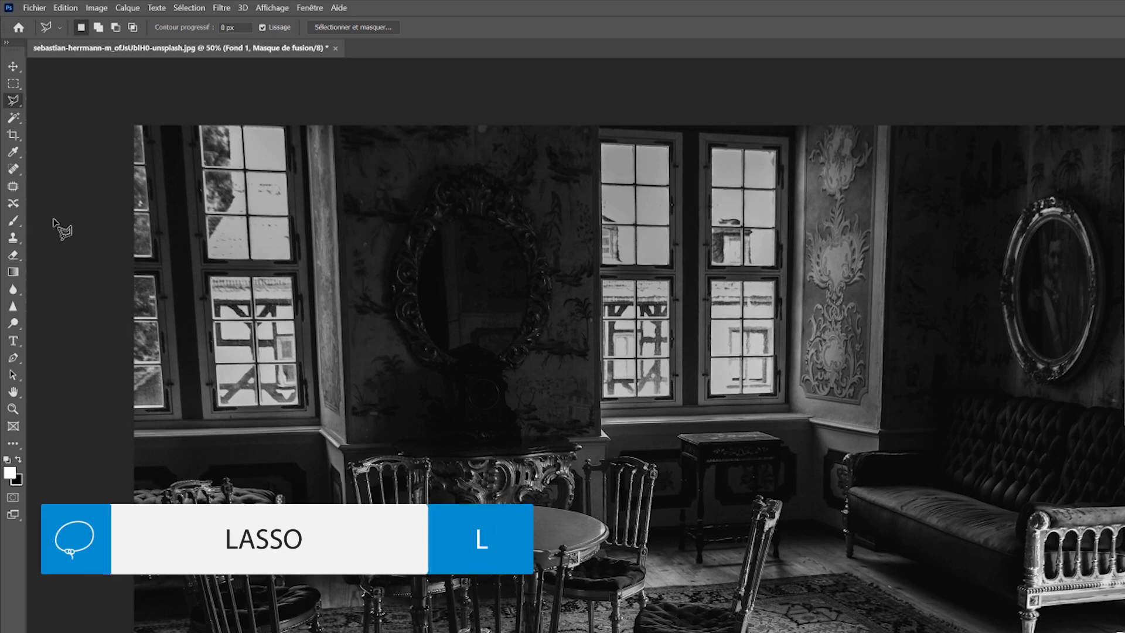
click(141, 119)
click(152, 255)
click(121, 258)
double_click(128, 119)
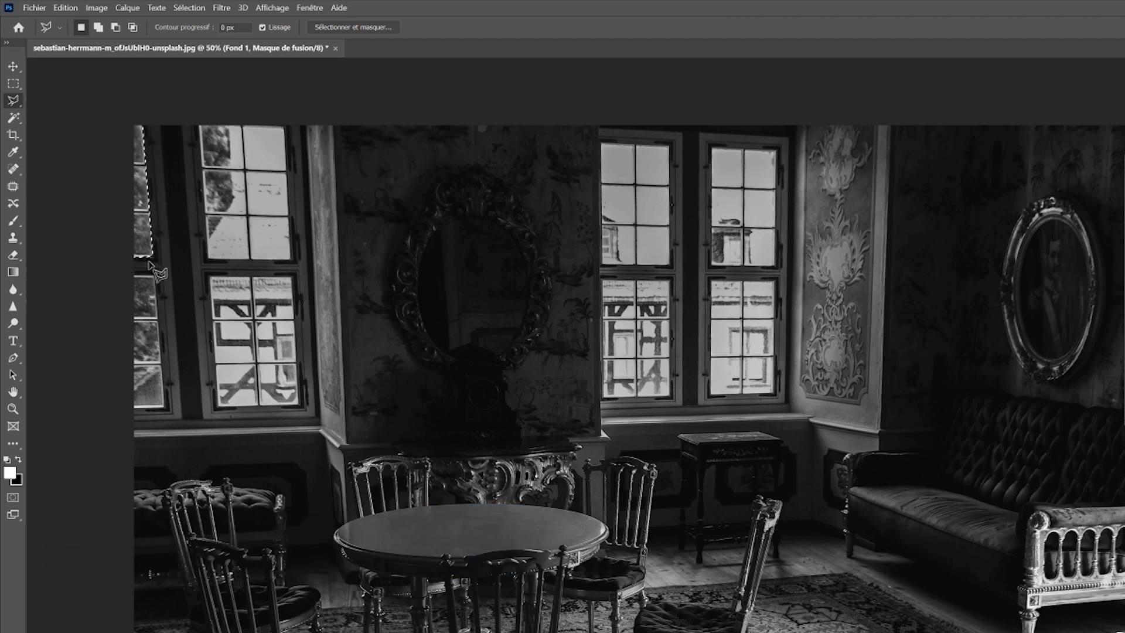
shift+click(126, 276)
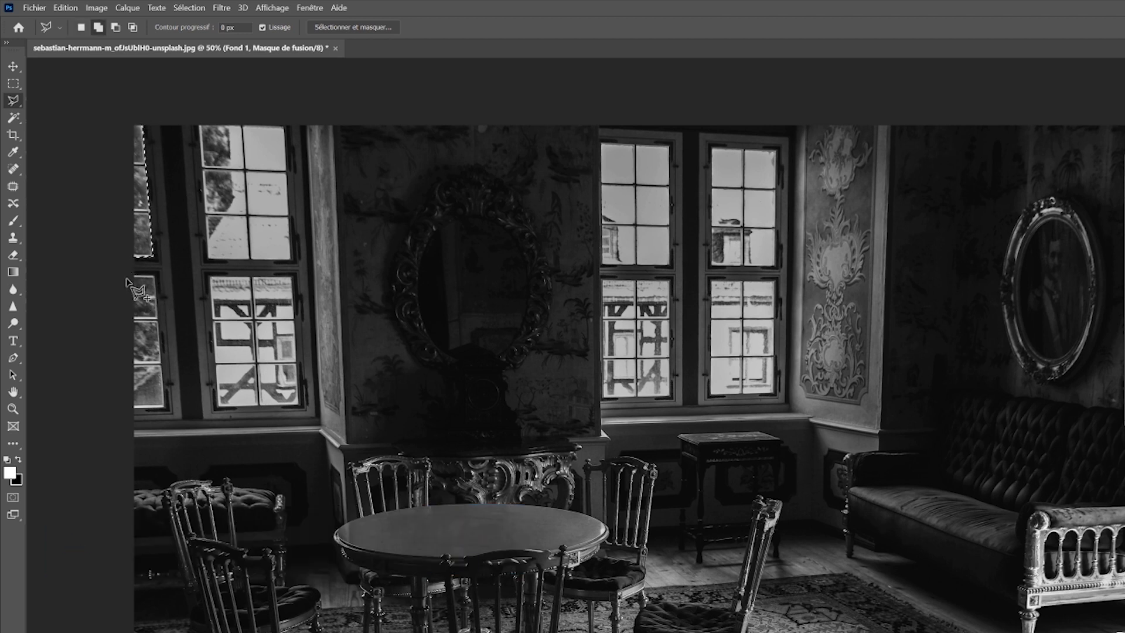
click(156, 278)
click(160, 407)
double_click(127, 410)
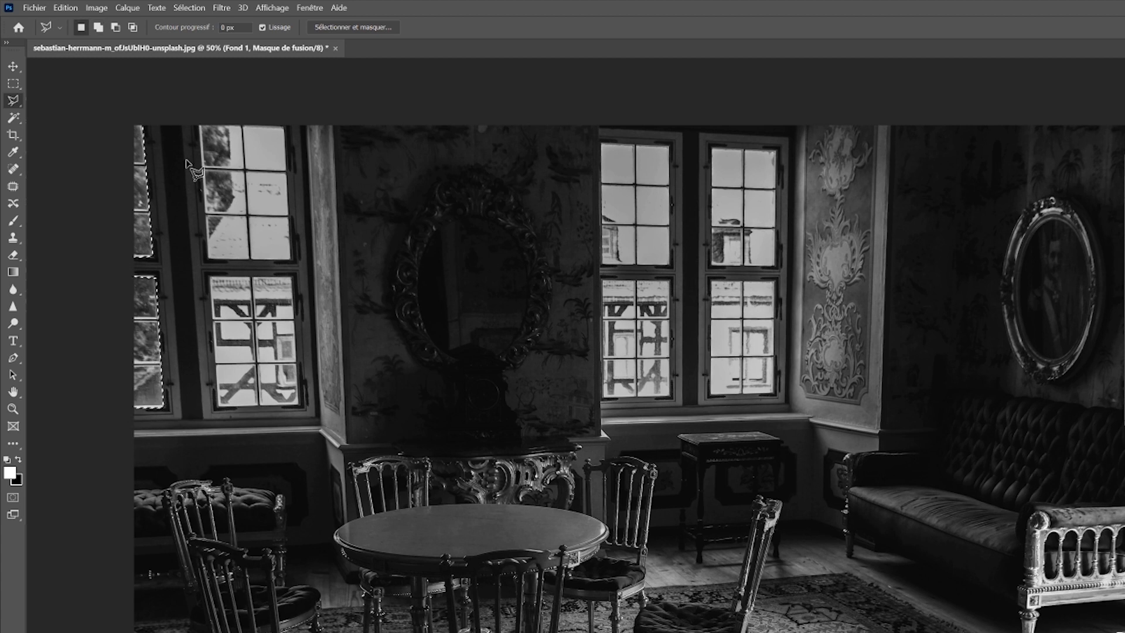
Add the upper and lower panes of the other three windows to the lasso selection
click(285, 127)
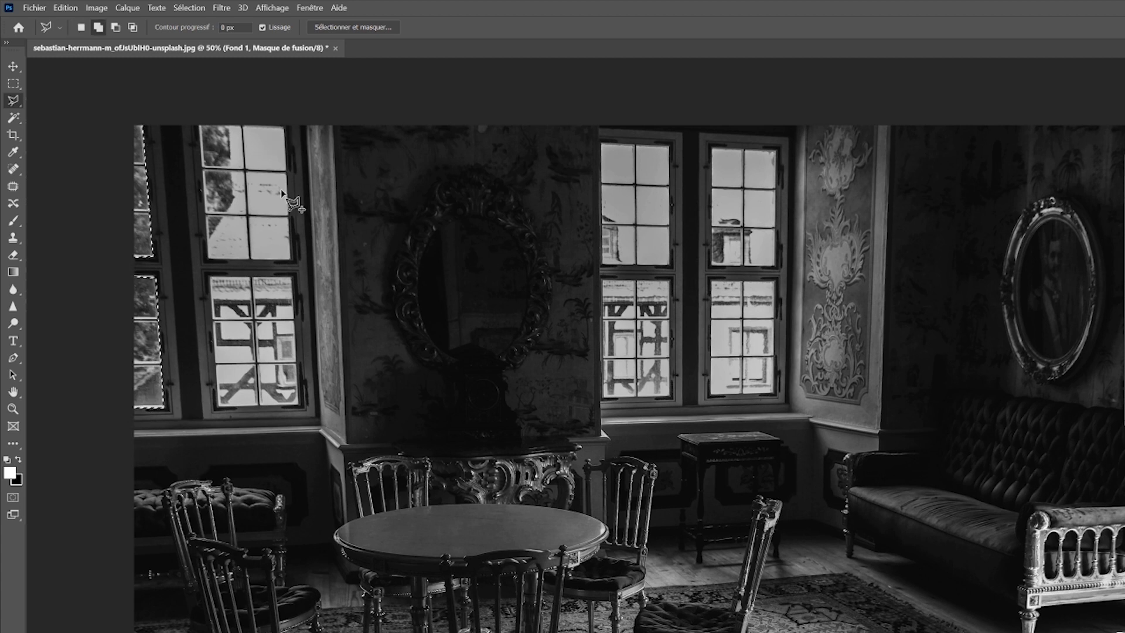
click(289, 260)
double_click(206, 259)
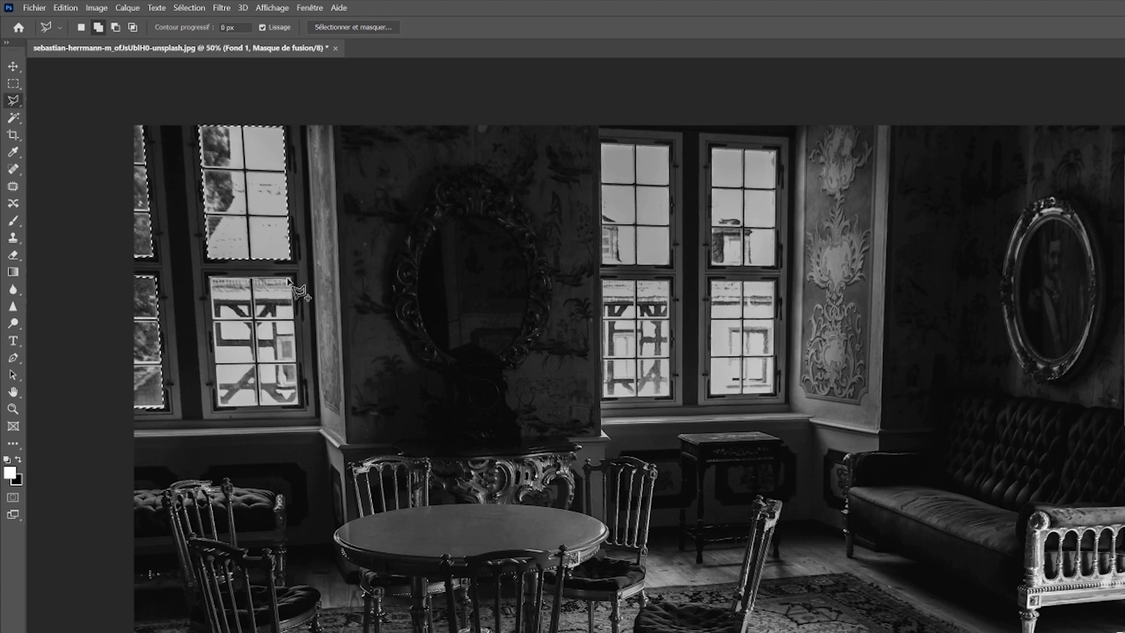
click(290, 277)
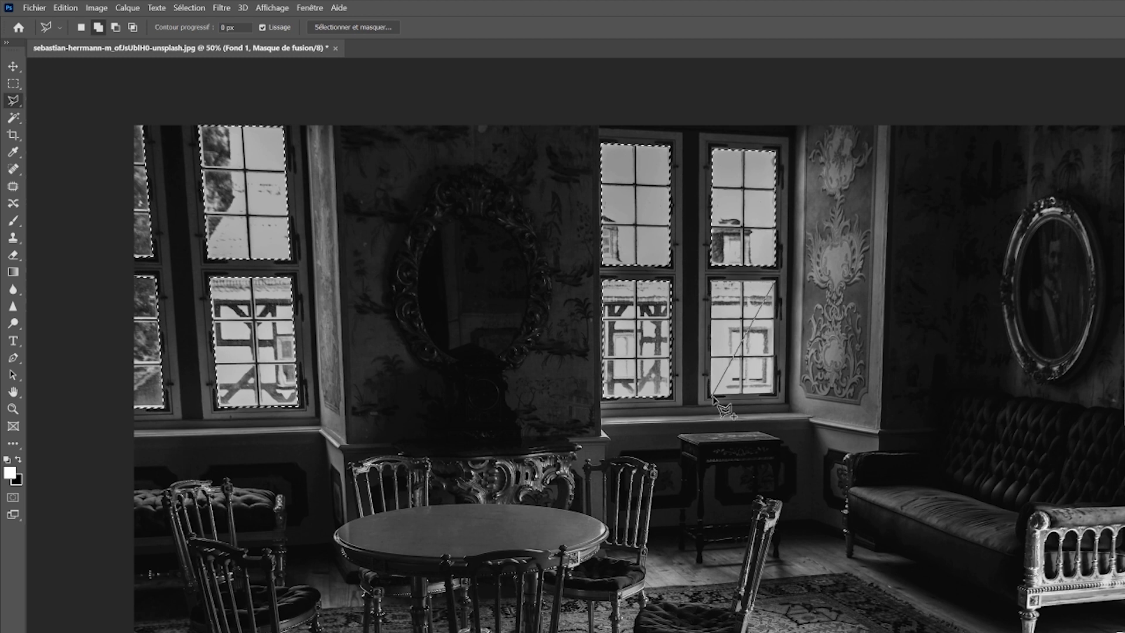
double_click(772, 395)
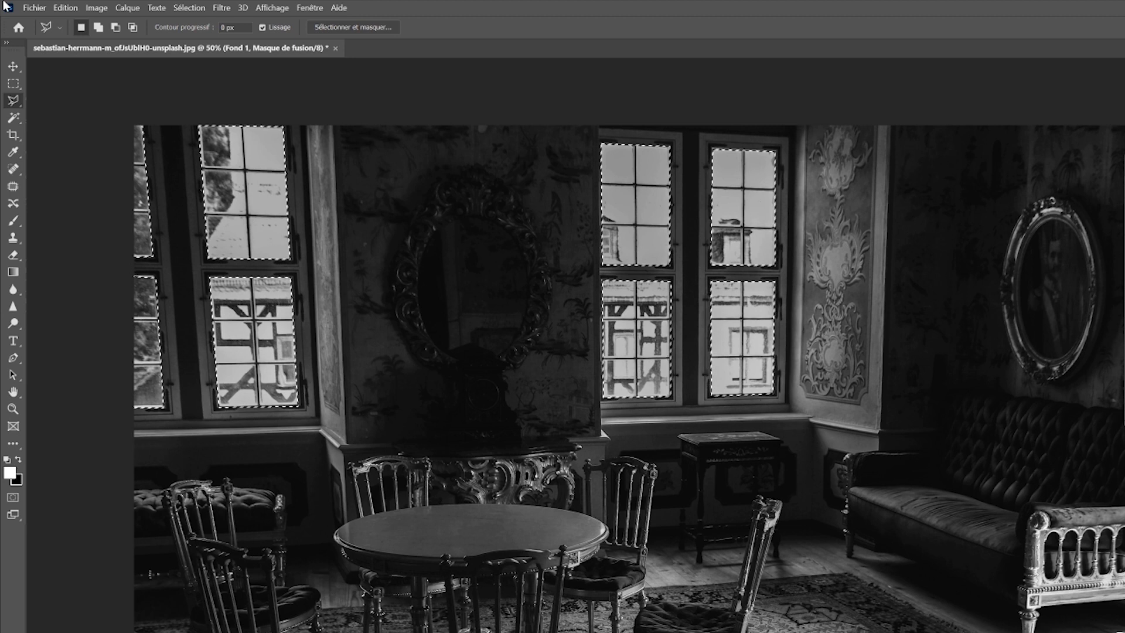
Fill the selected window panes with white on the Fond 1 mask, Normal mode at 100% opacity, and deselect
click(65, 8)
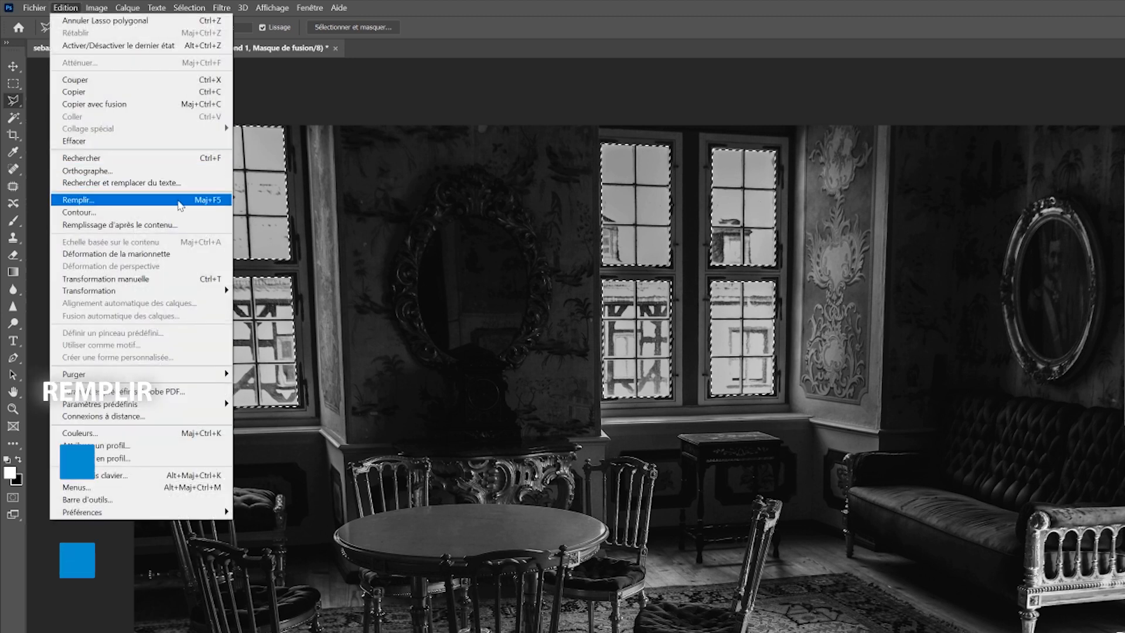
click(103, 204)
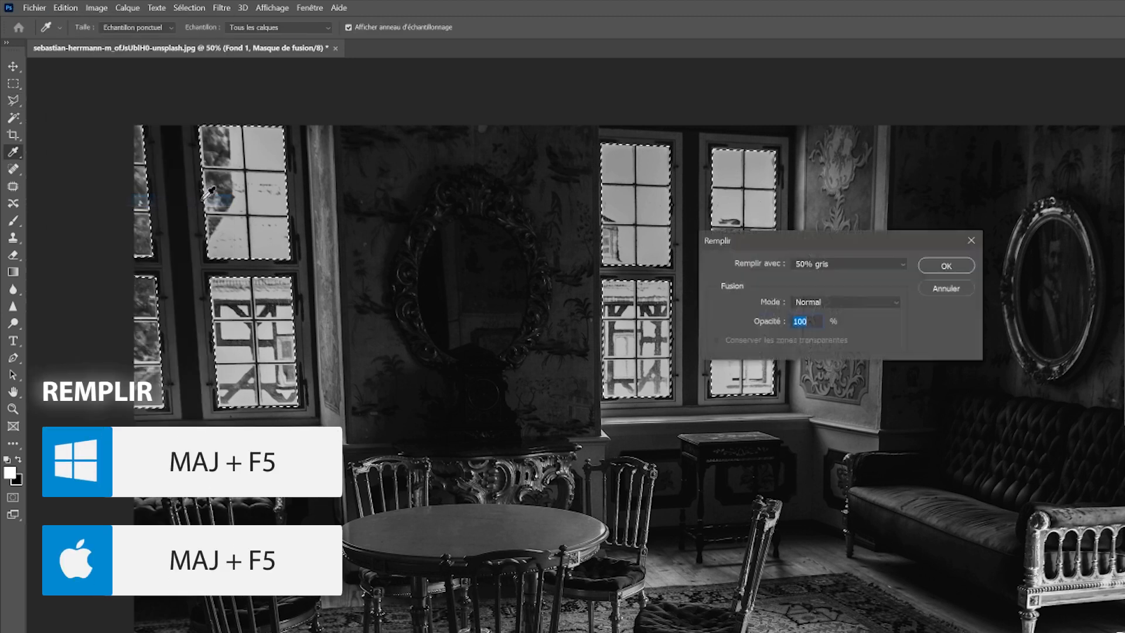
click(835, 264)
click(836, 277)
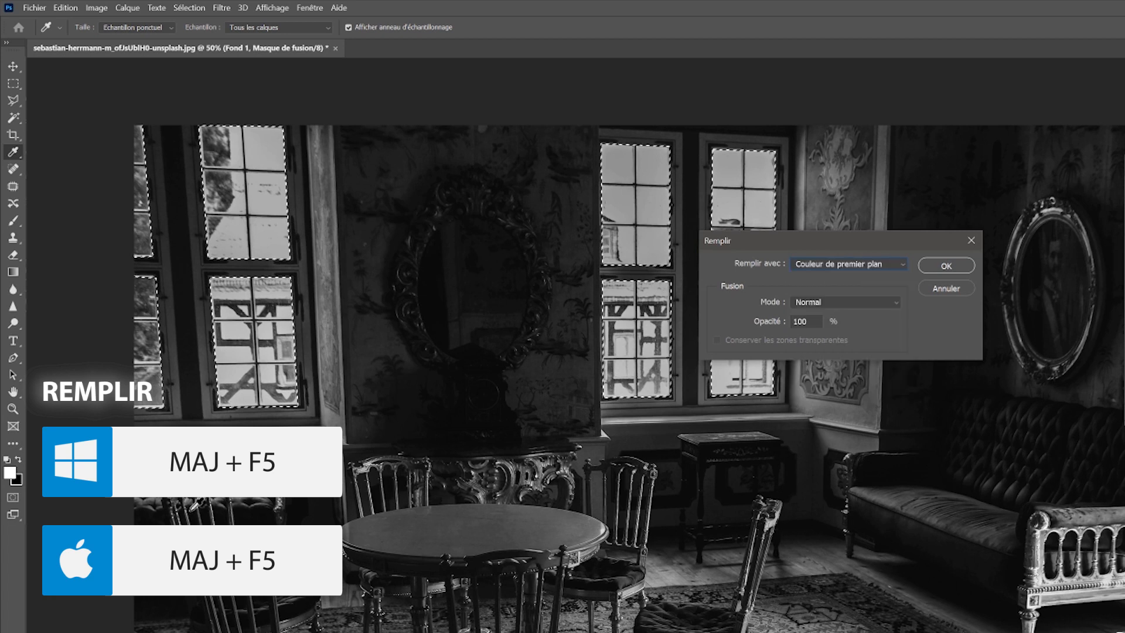
click(842, 266)
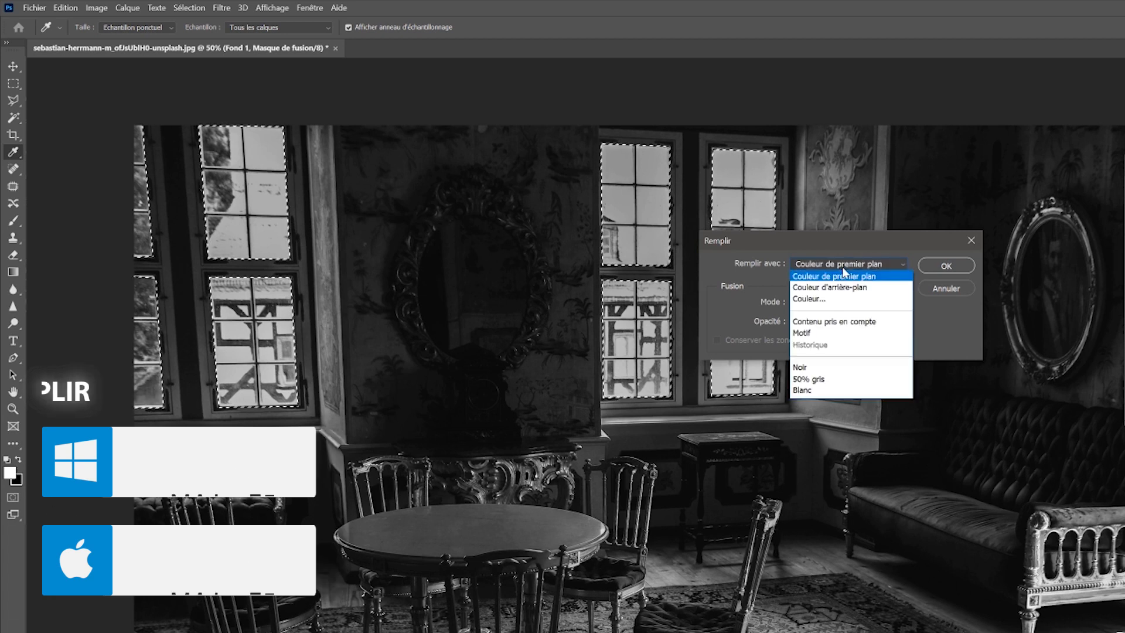
click(811, 389)
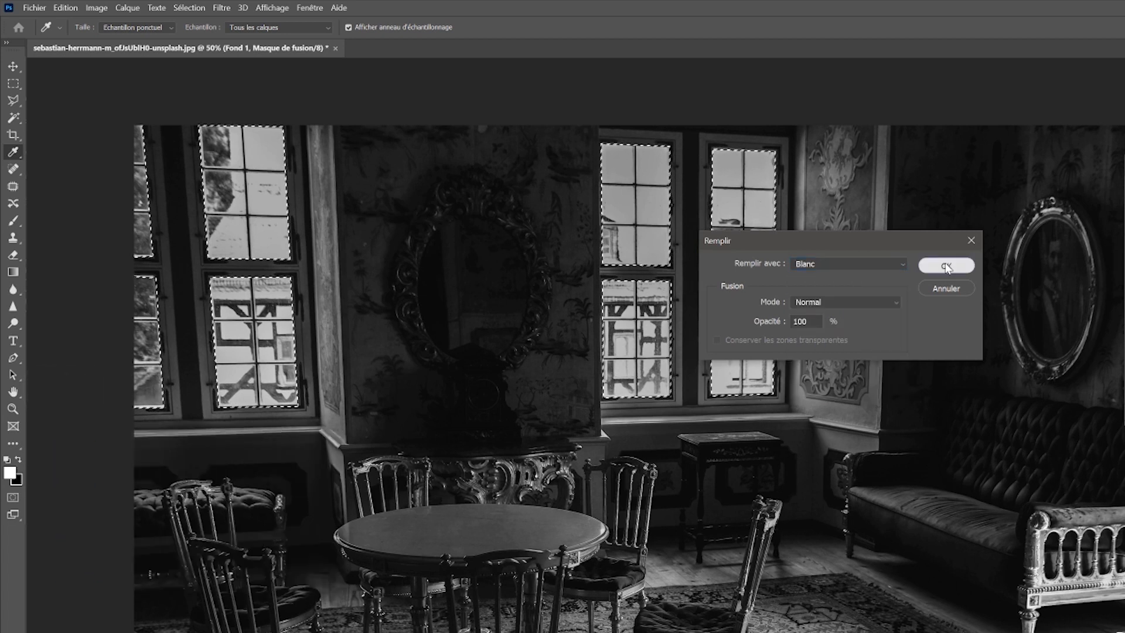
click(946, 265)
key(l)
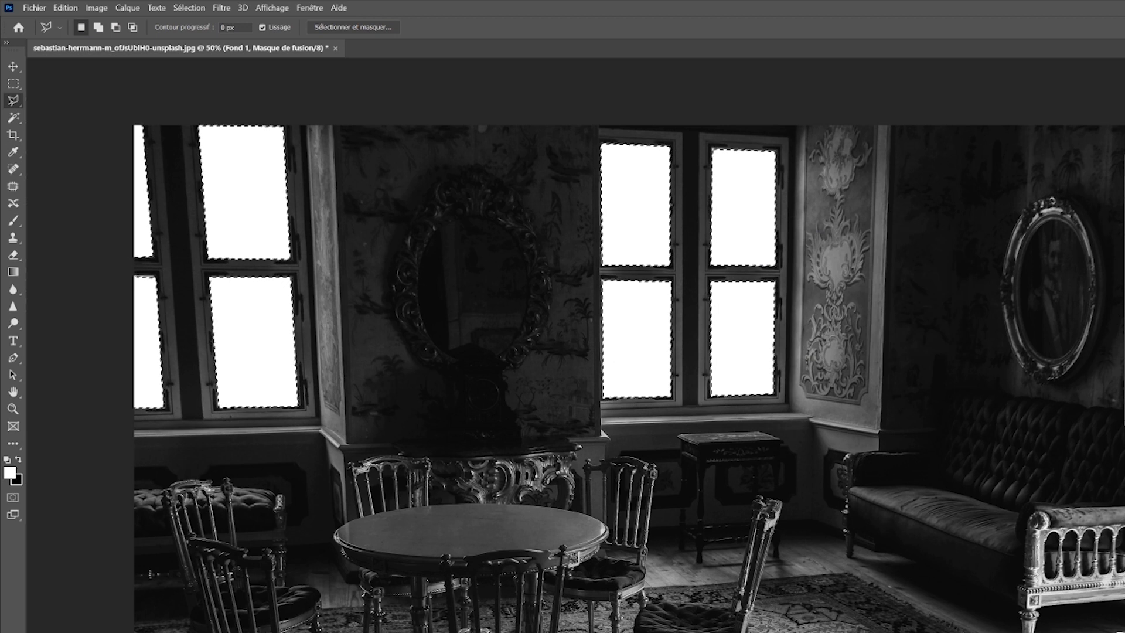
click(190, 7)
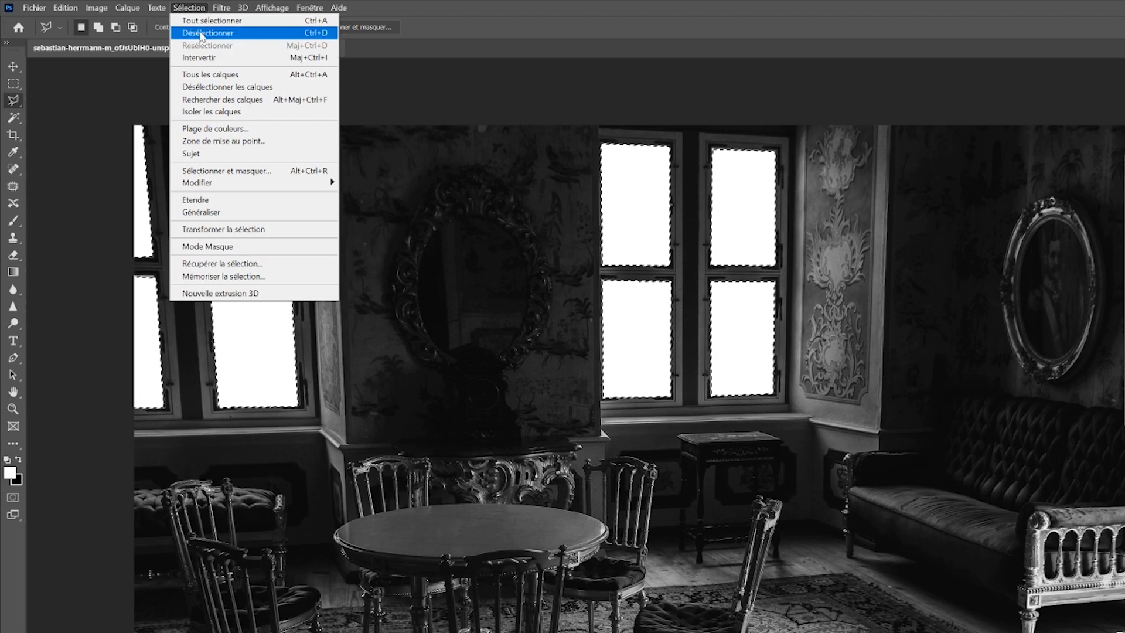
click(202, 33)
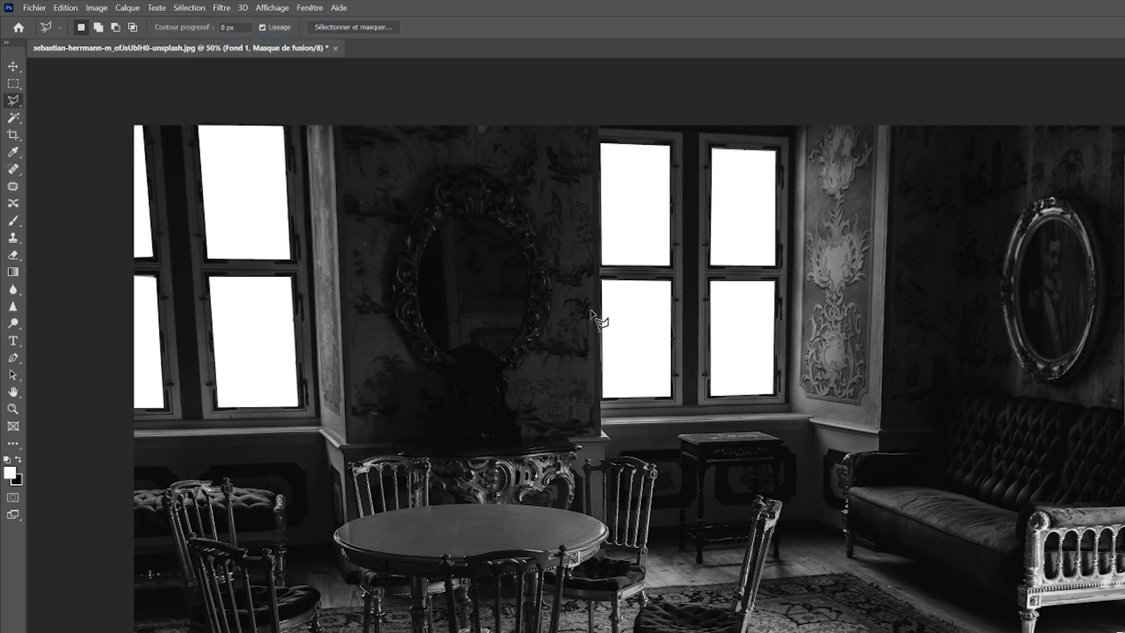
Feather the Fond 1 layer mask by 5 px in Select and Mask
click(13, 66)
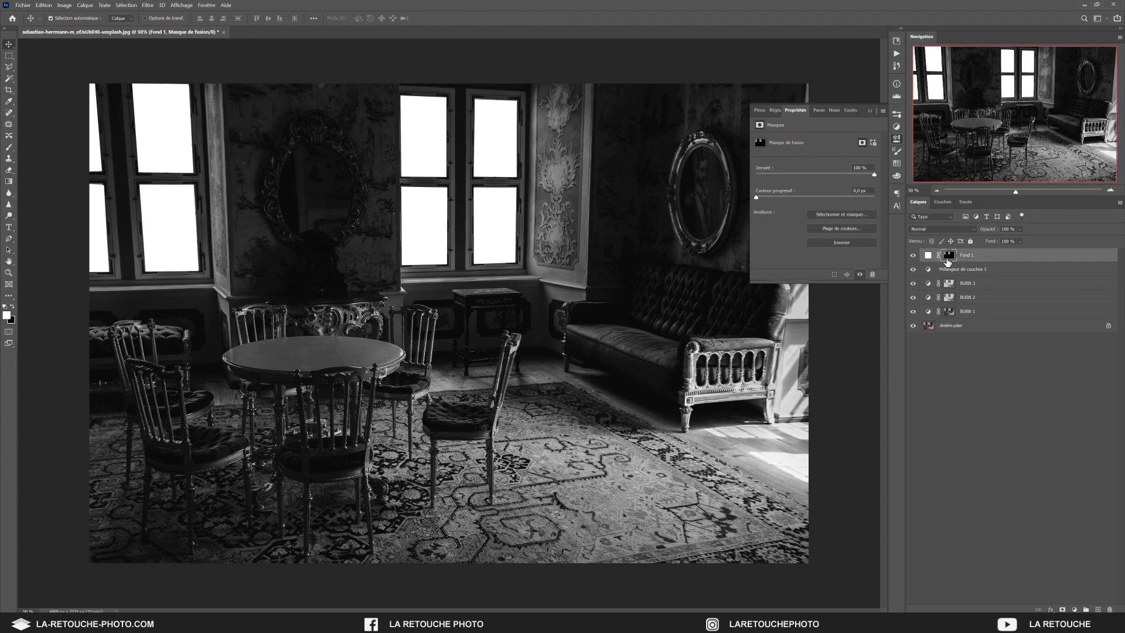
double_click(950, 255)
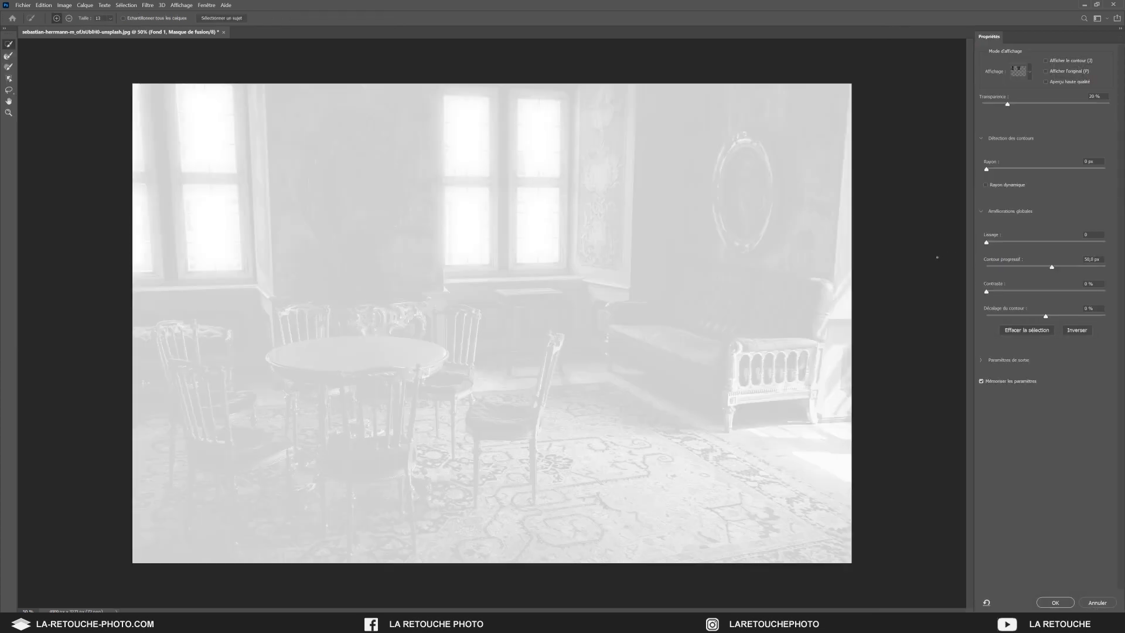
click(1052, 267)
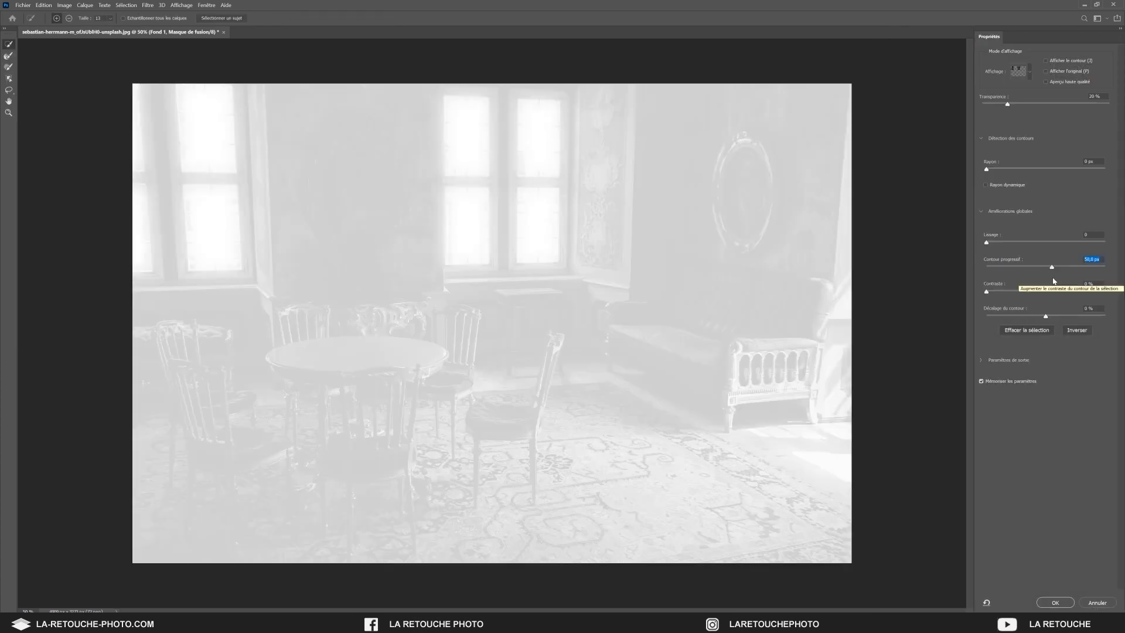
text(5)
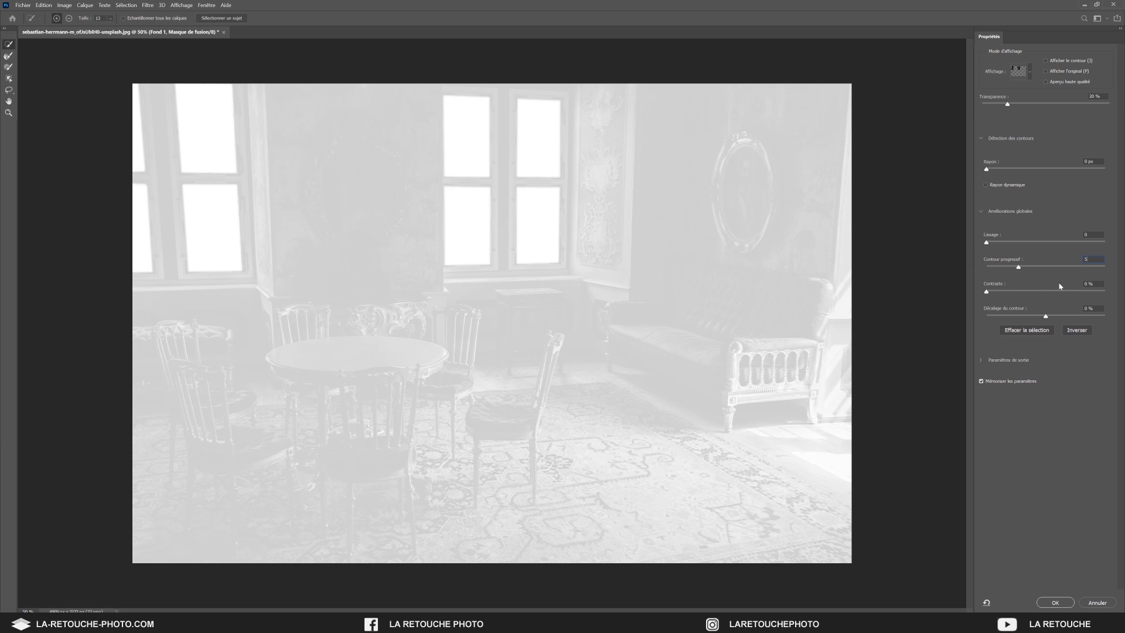
click(1056, 603)
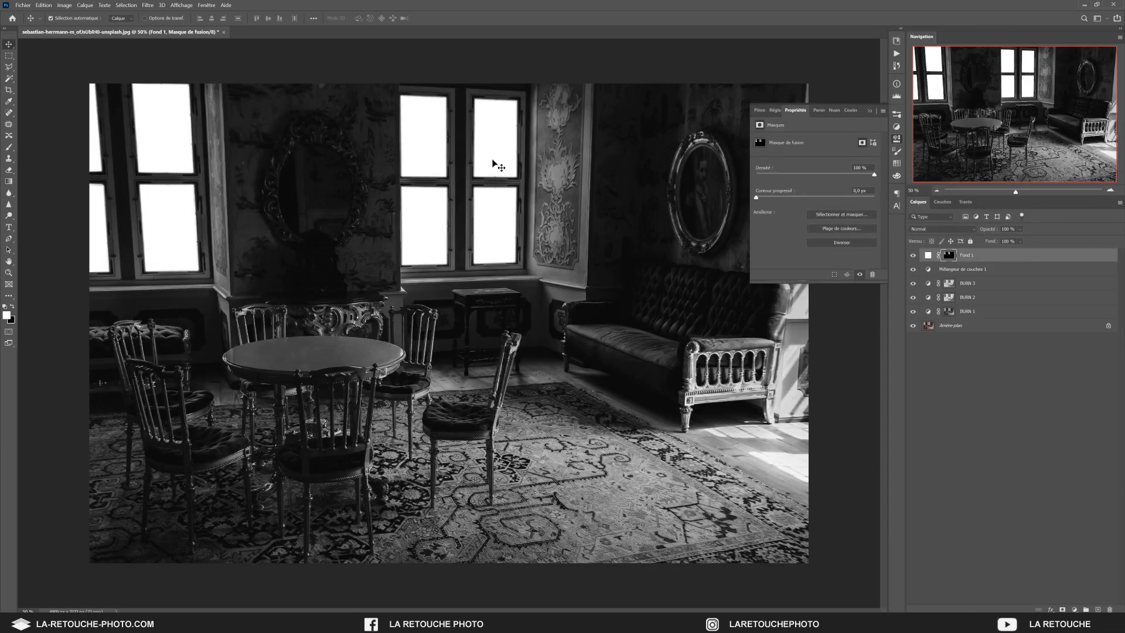
key(ctrl)
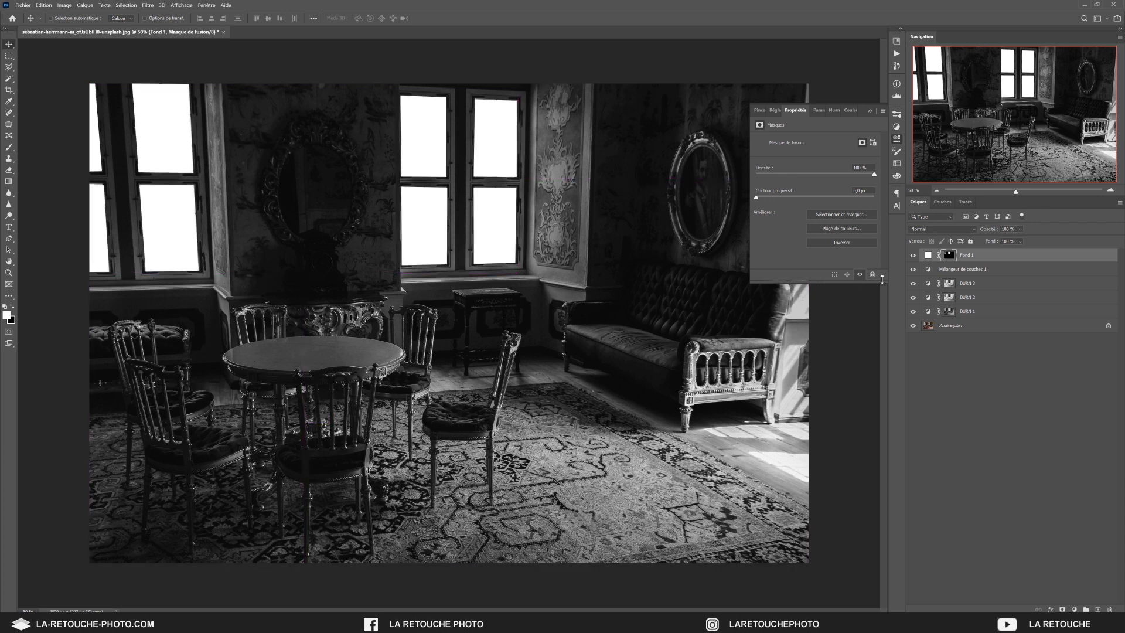
double_click(949, 255)
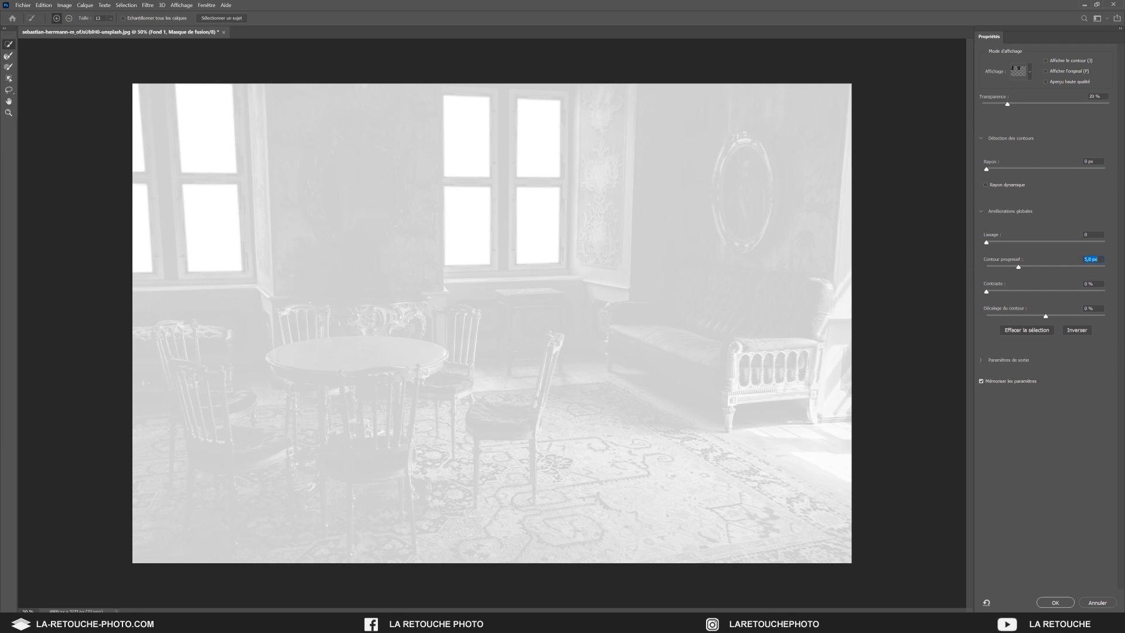
click(1056, 602)
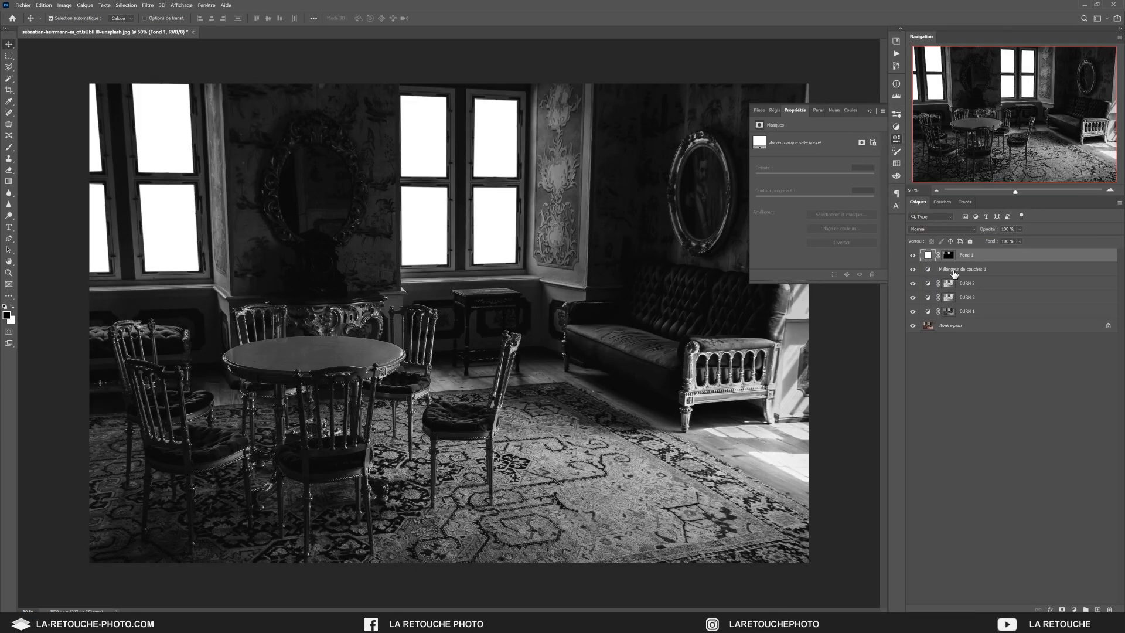
Rename the white fill layer WINDOW 1 and duplicate it as WINDOW 1 glow
double_click(964, 256)
key(Return)
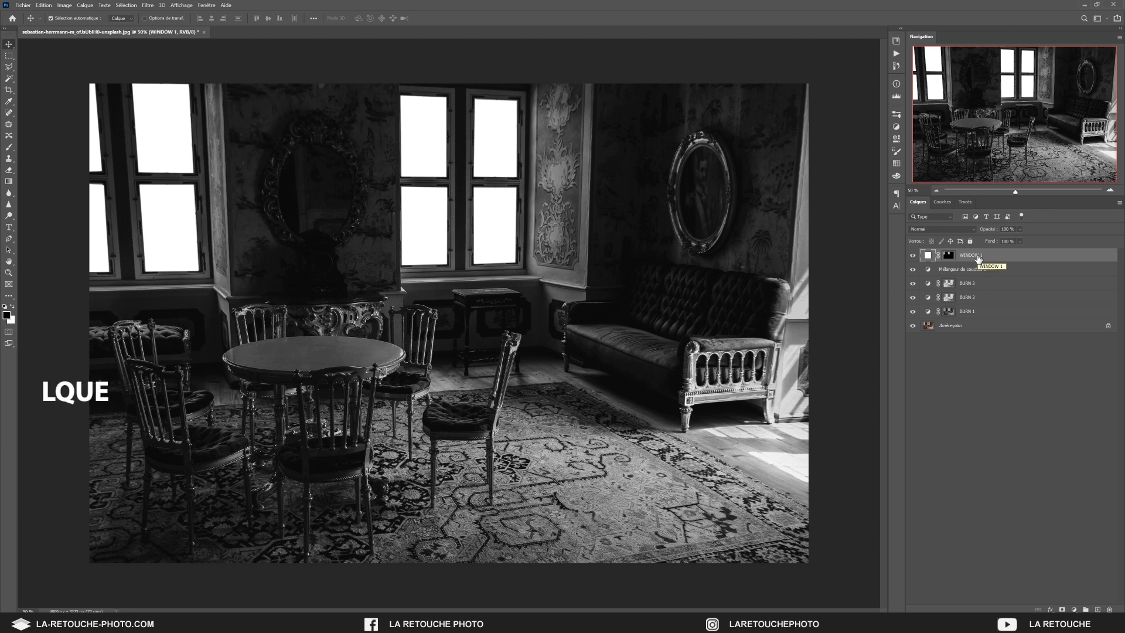
key(ctrl+j)
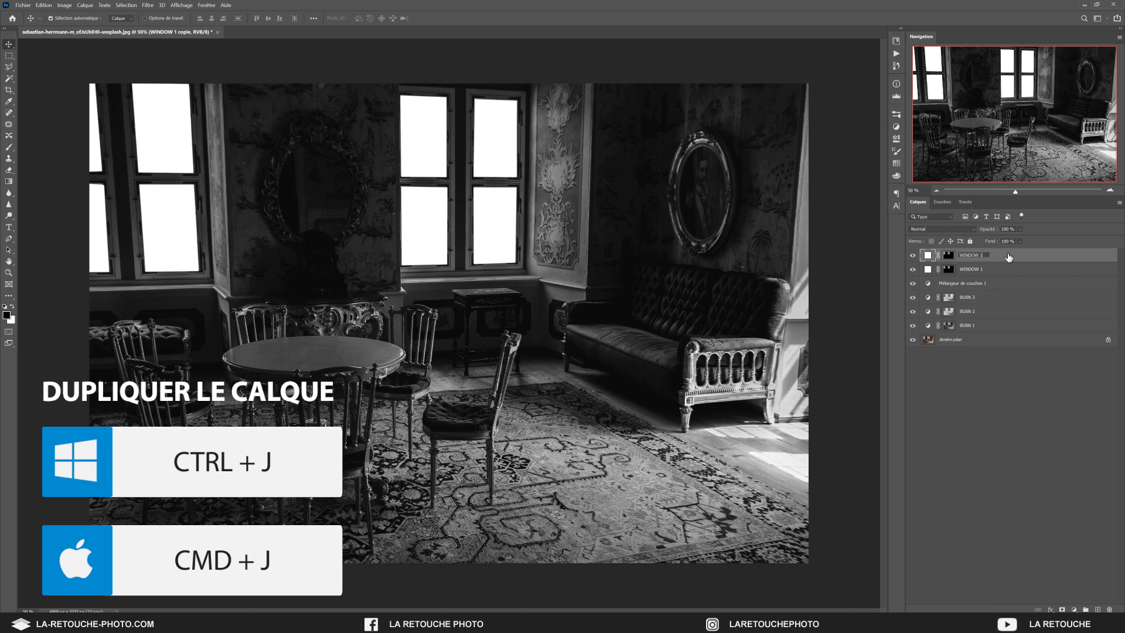
text(glow)
Feather the WINDOW 1 glow layer mask by 50 px in Select and Mask
click(949, 256)
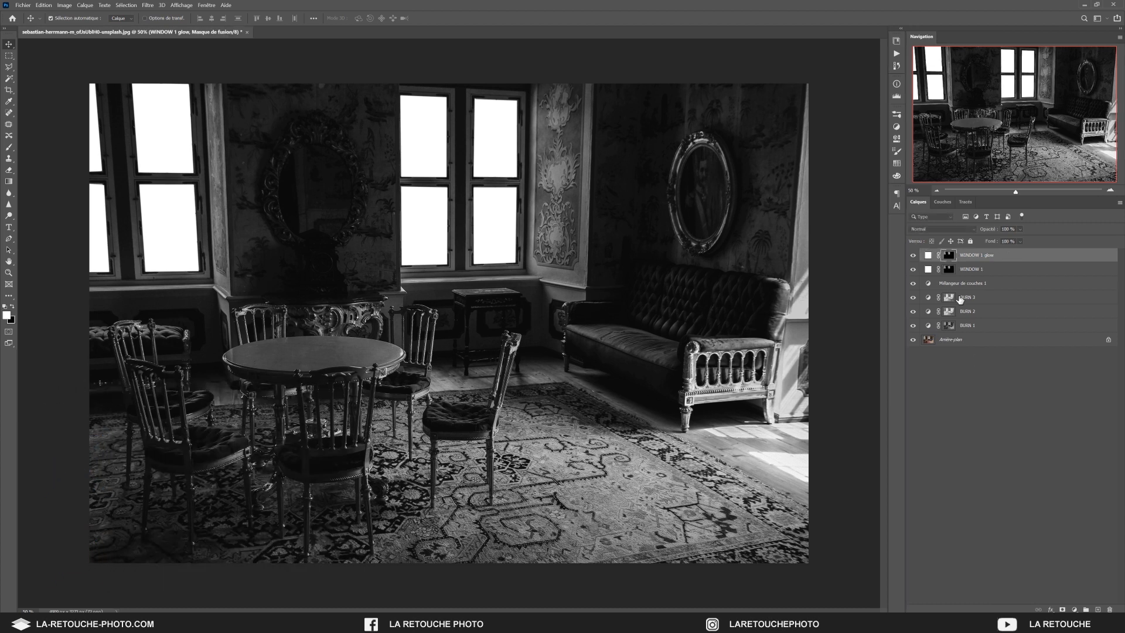
double_click(949, 256)
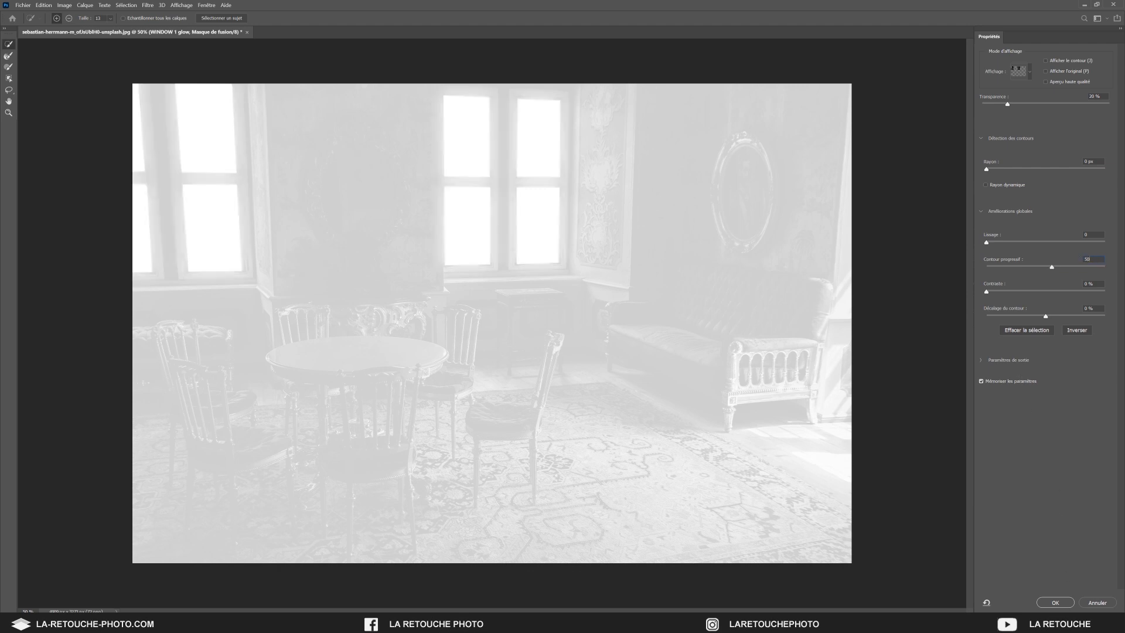
click(1058, 604)
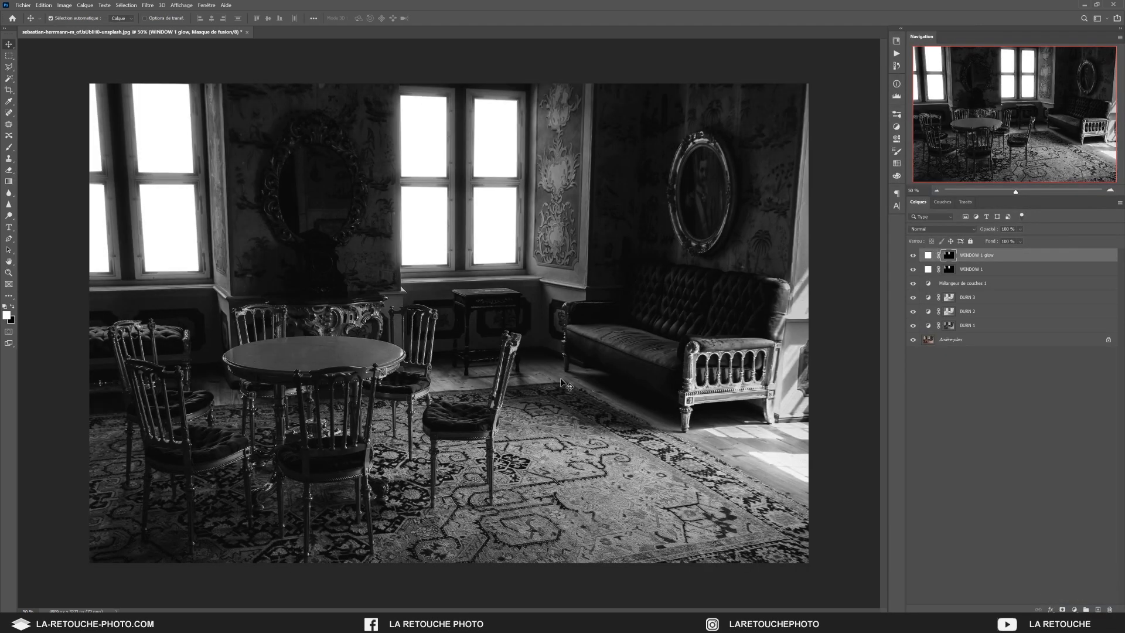
Compare the image before and after the glow mask's feathering in the history, ending on the latest state
click(897, 66)
click(795, 218)
click(796, 227)
click(796, 218)
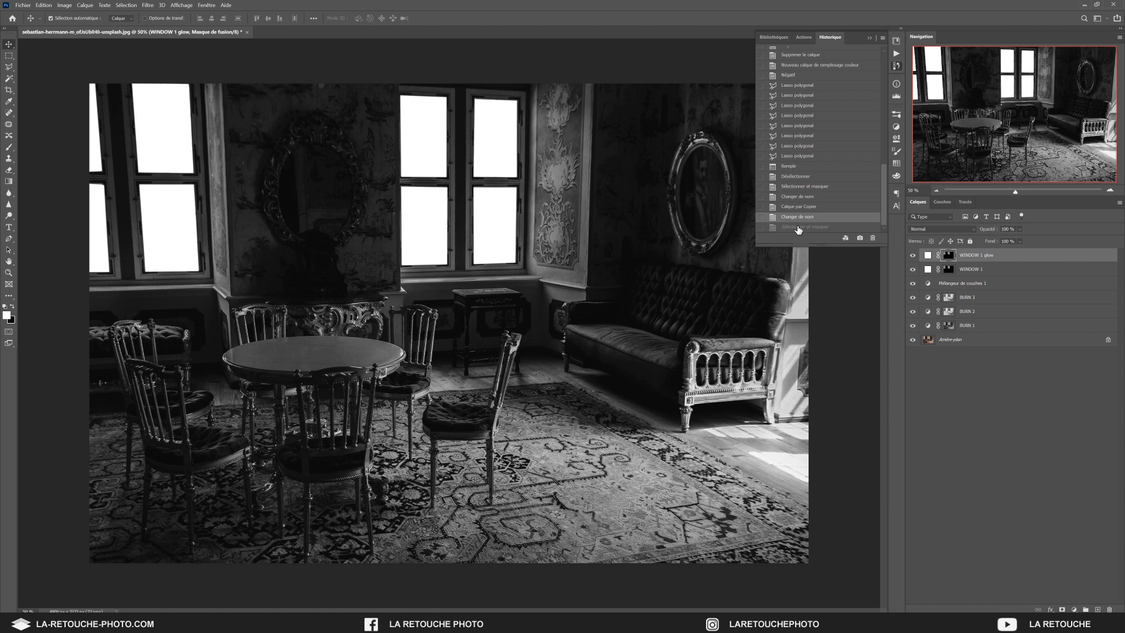
click(795, 227)
click(870, 39)
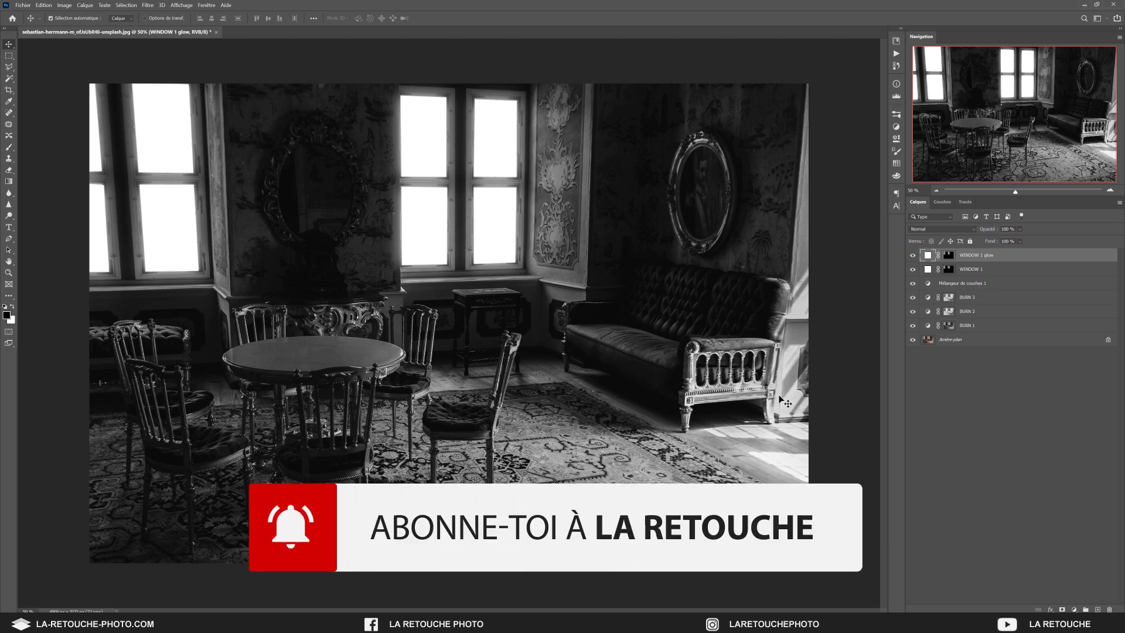
Duplicate the WINDOW 1 glow layer as WINDOW 2 and replace the copy's mask with a new black mask
right_click(990, 258)
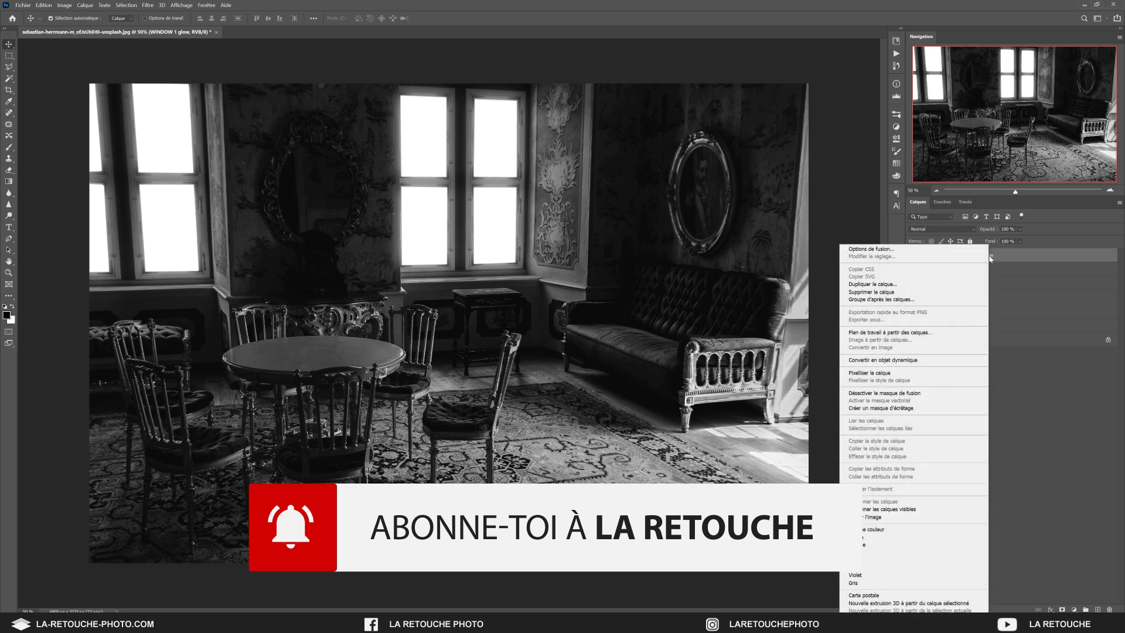
click(889, 284)
key(Right)
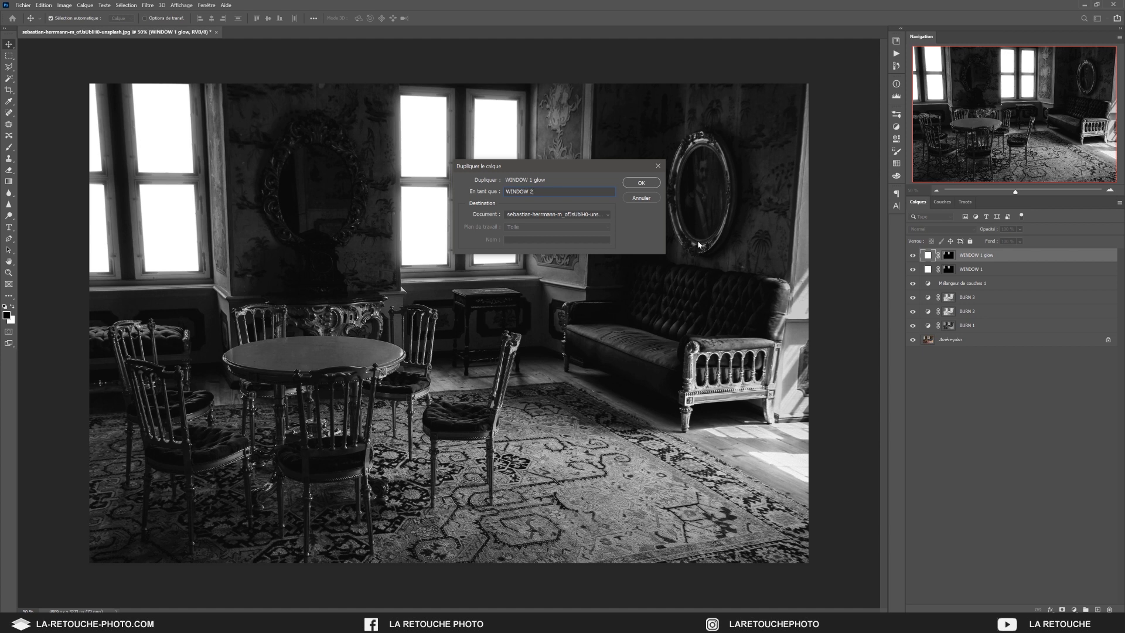
key(Return)
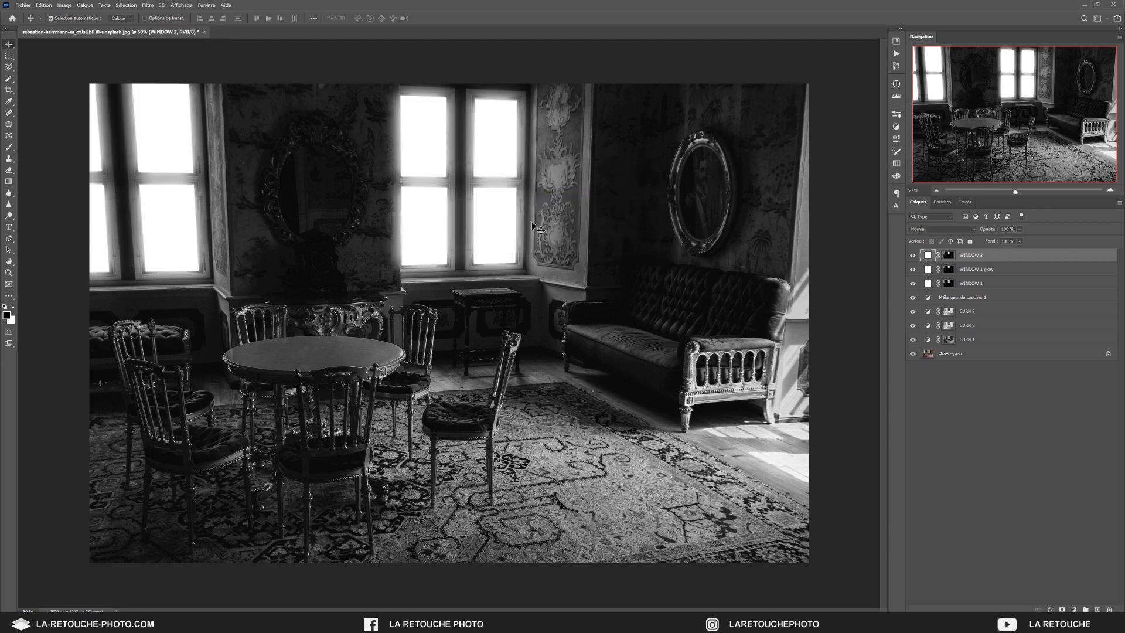
right_click(950, 259)
click(967, 270)
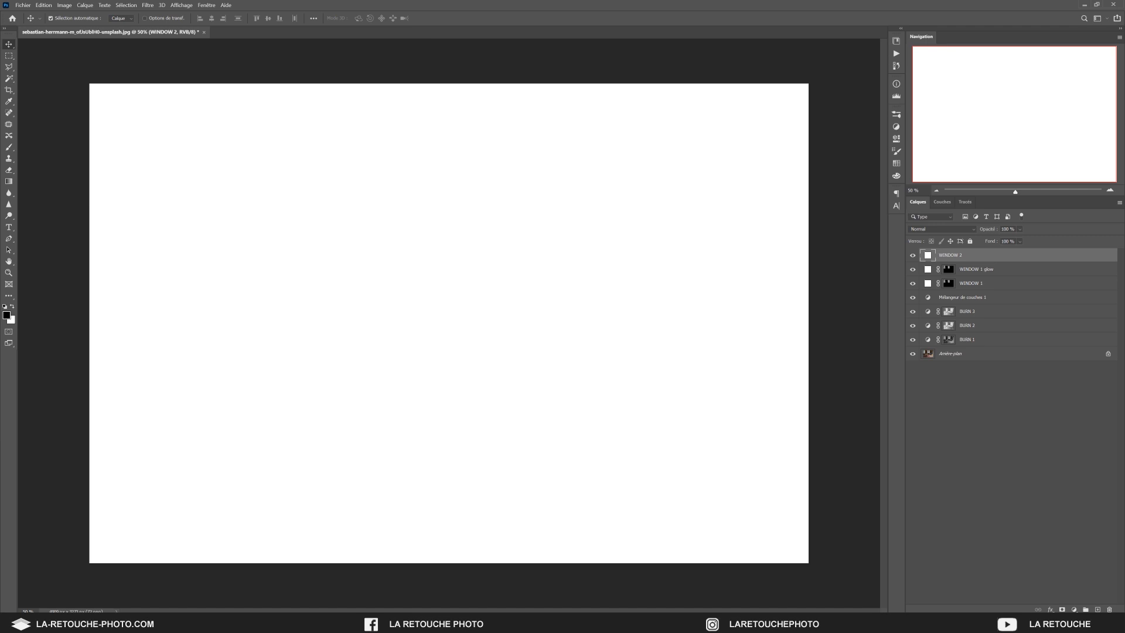
alt+click(1061, 610)
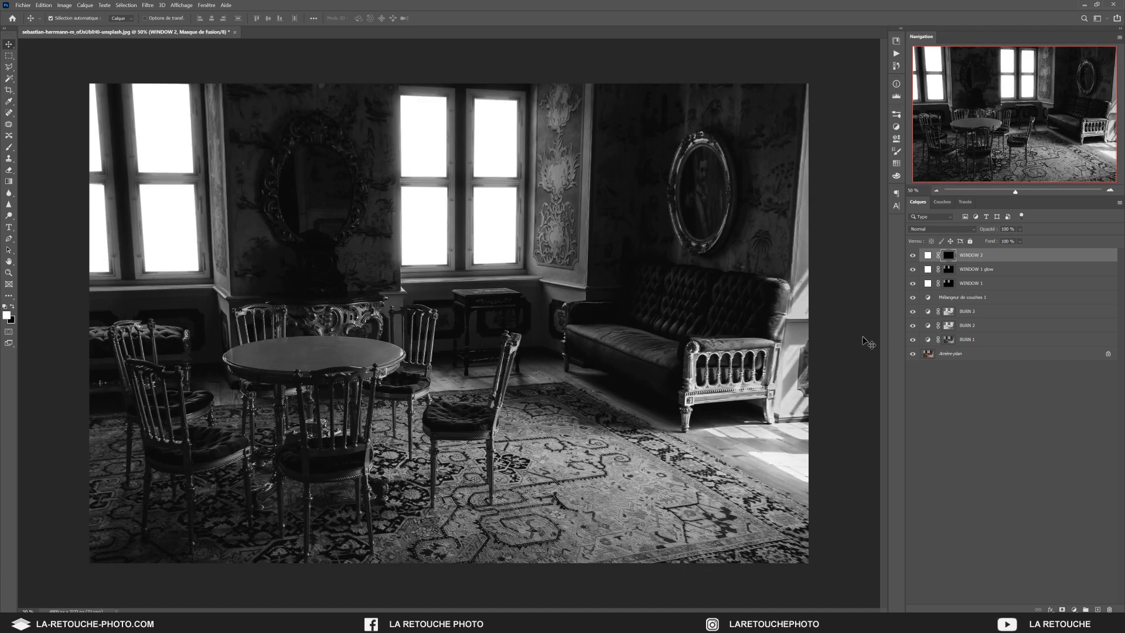
Select the sunlit floor and wall beside the sofa, out to the photo's right edge, with the Polygonal Lasso
key(l)
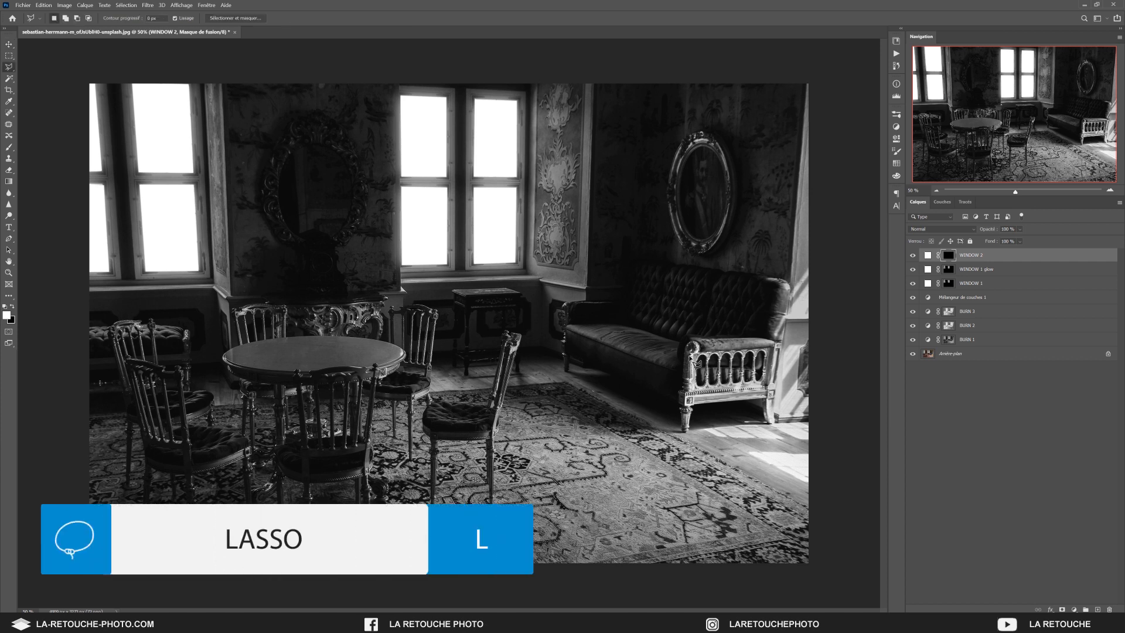
click(810, 485)
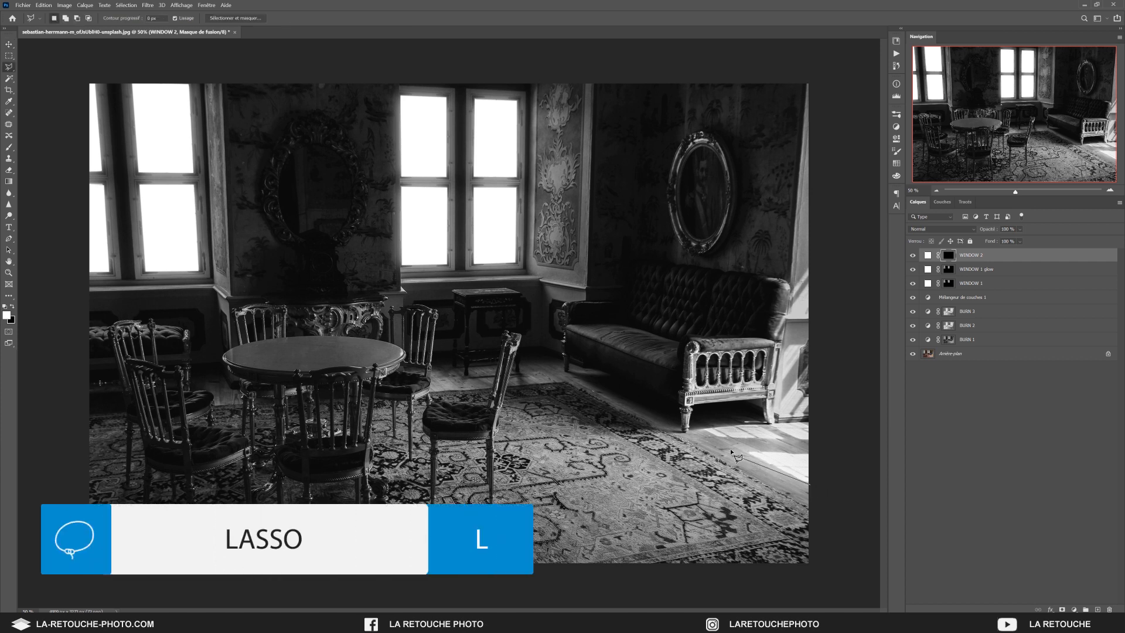
click(703, 429)
click(819, 253)
double_click(813, 486)
Fill the selected area with white at 100% opacity on the WINDOW 2 mask and feather that mask by 50 px
key(shift)
key(shift+F5)
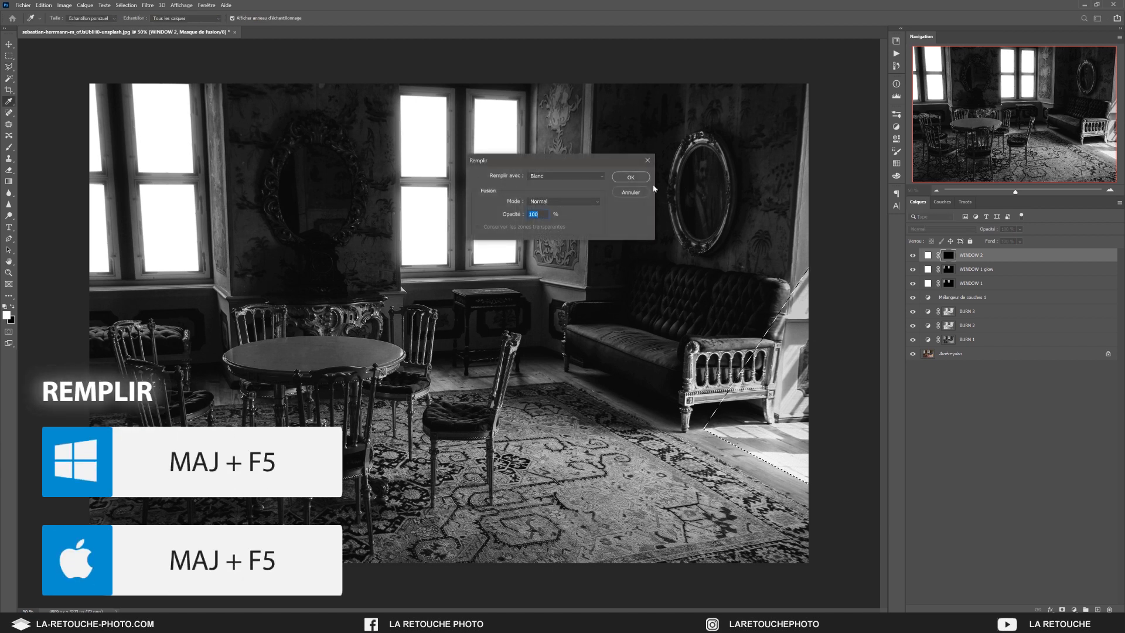
click(631, 178)
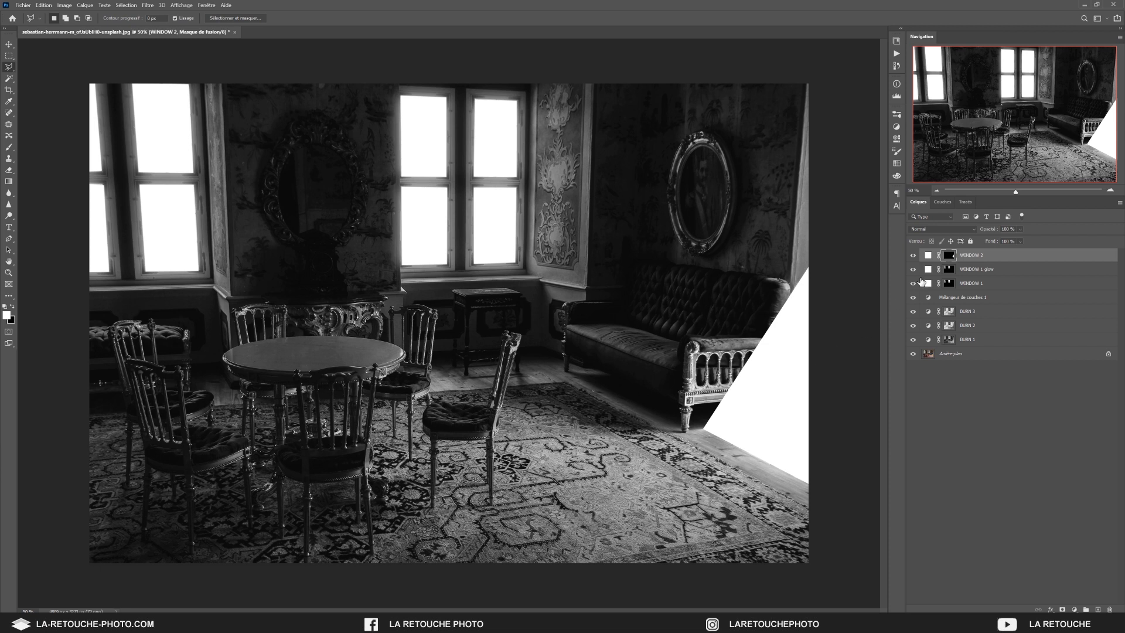
double_click(949, 255)
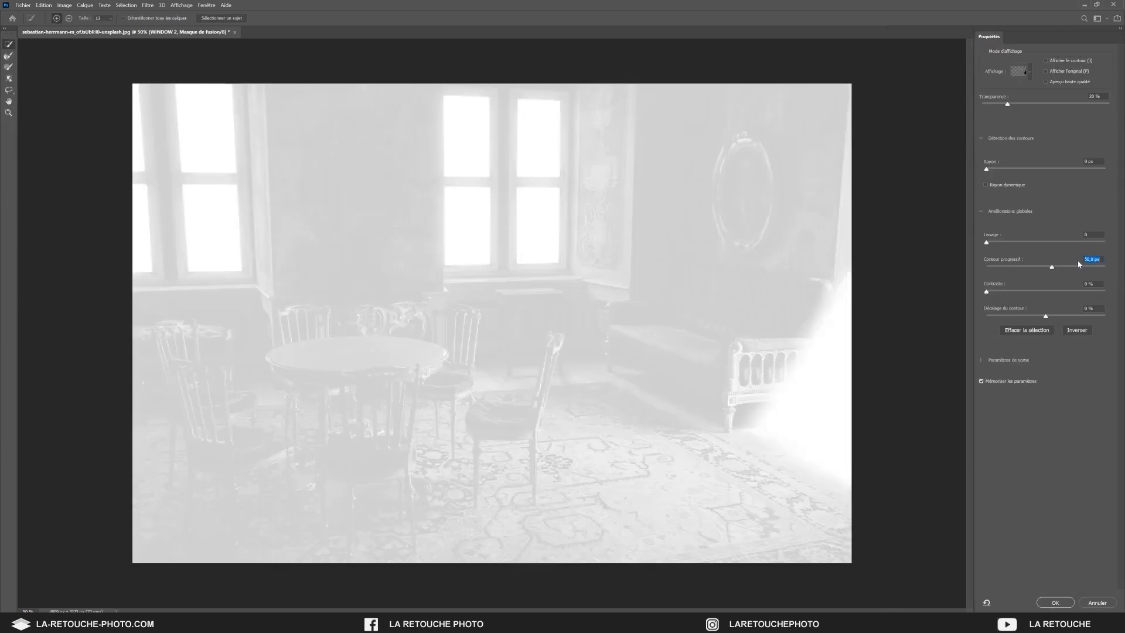
click(1056, 603)
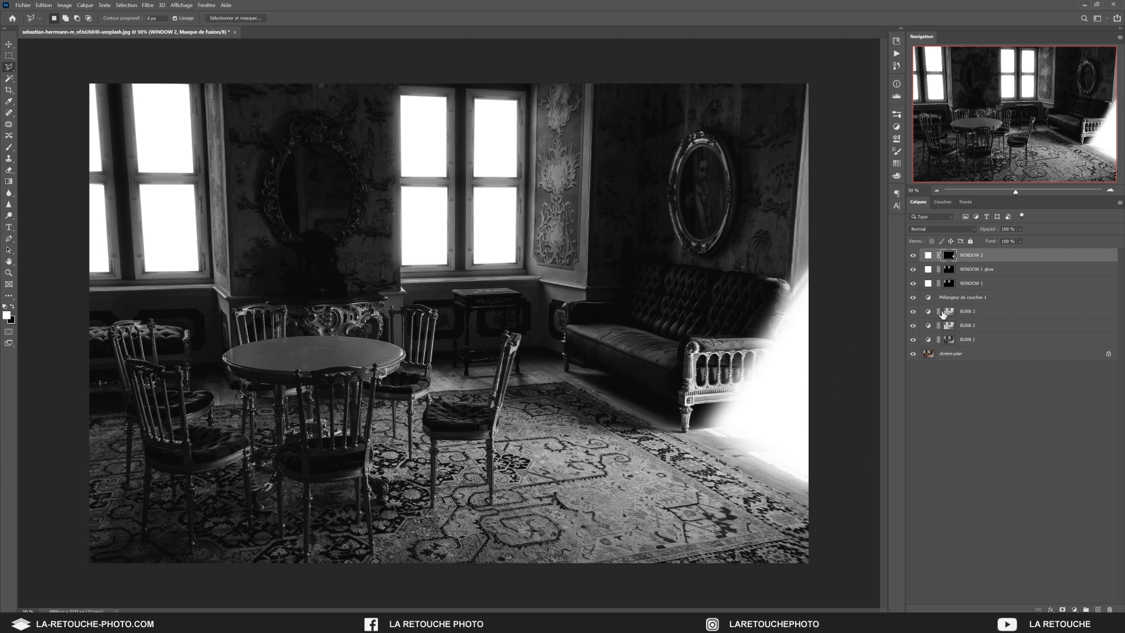
Try the Clouds render filter on the WINDOW 2 mask without any selection, and undo it
click(151, 6)
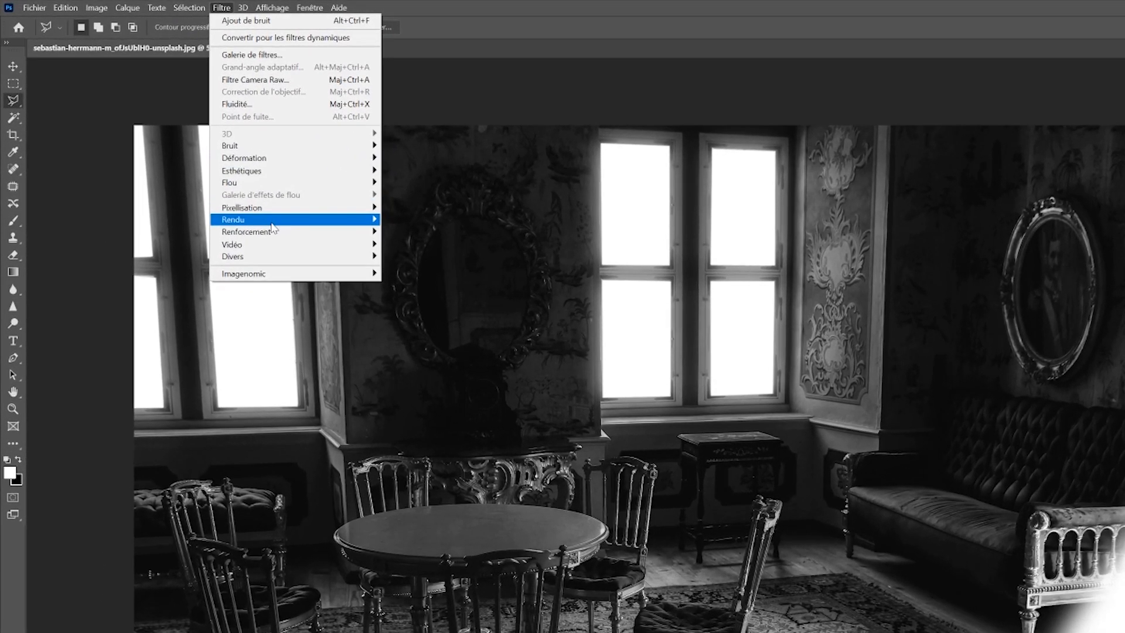
mouse_move(205, 146)
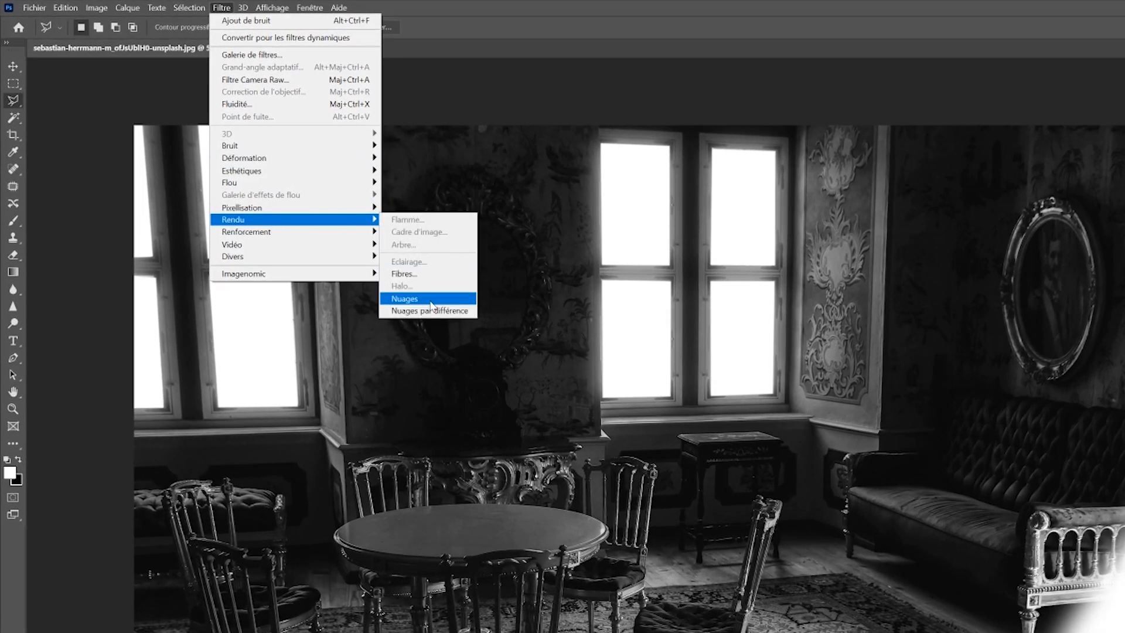
click(404, 298)
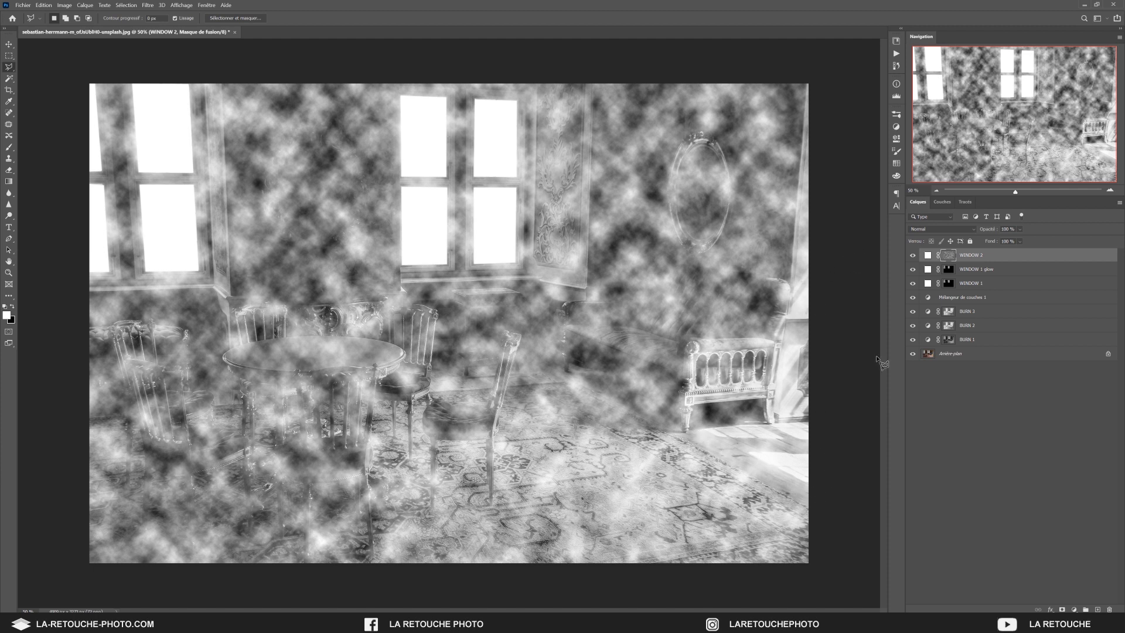
key(ctrl+z)
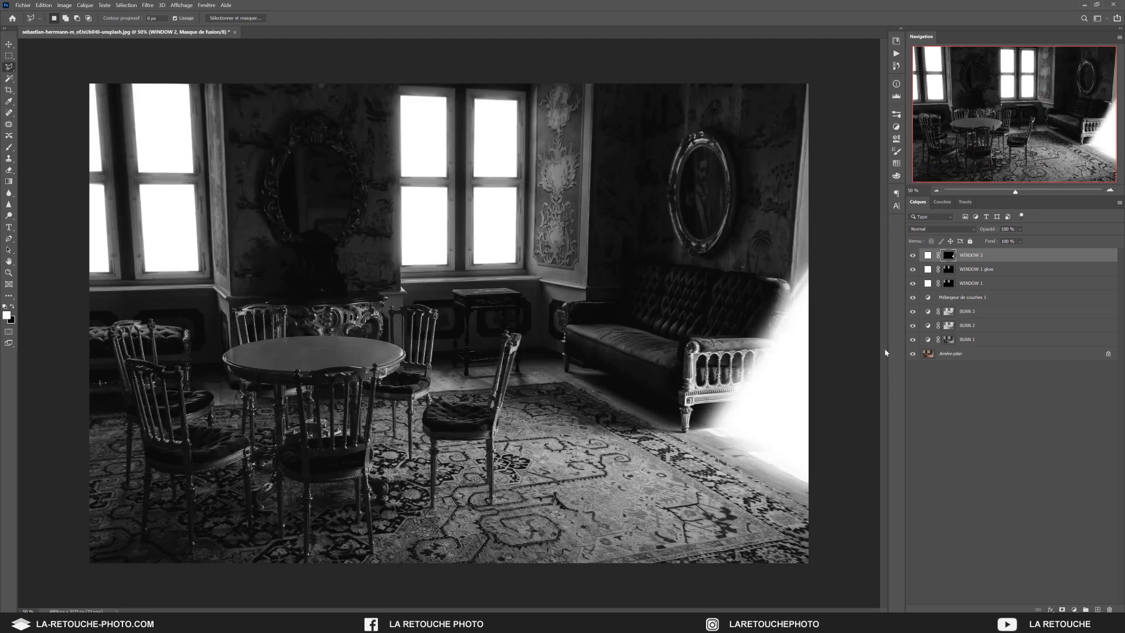
Load the WINDOW 2 mask as a selection, apply the Clouds filter inside it on the mask, and deselect
ctrl+click(948, 258)
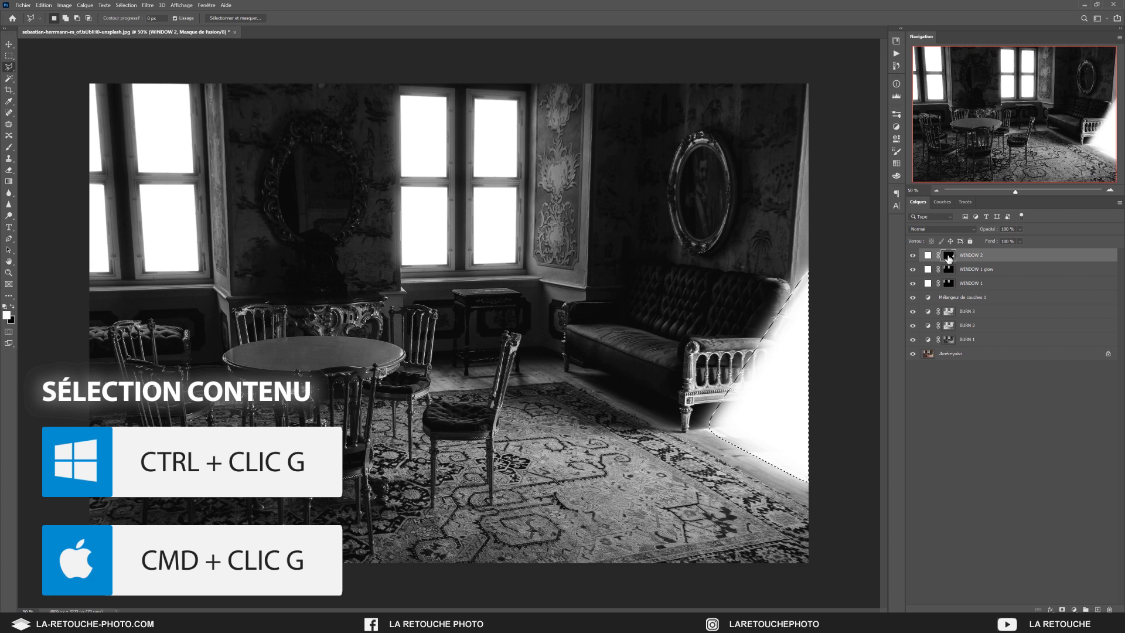
click(146, 7)
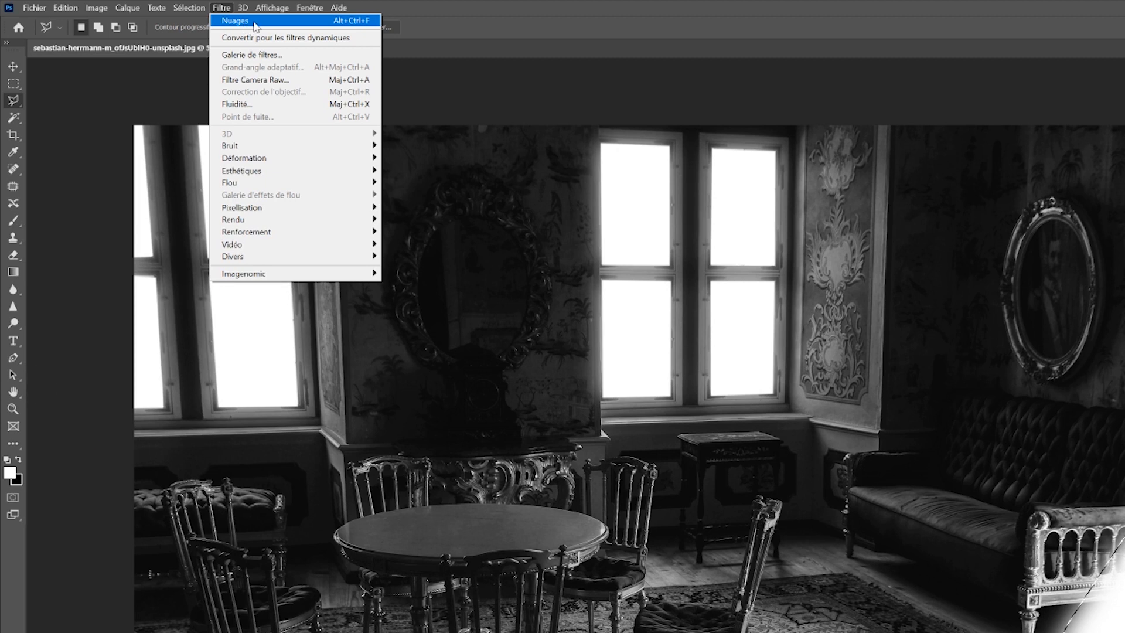
click(358, 22)
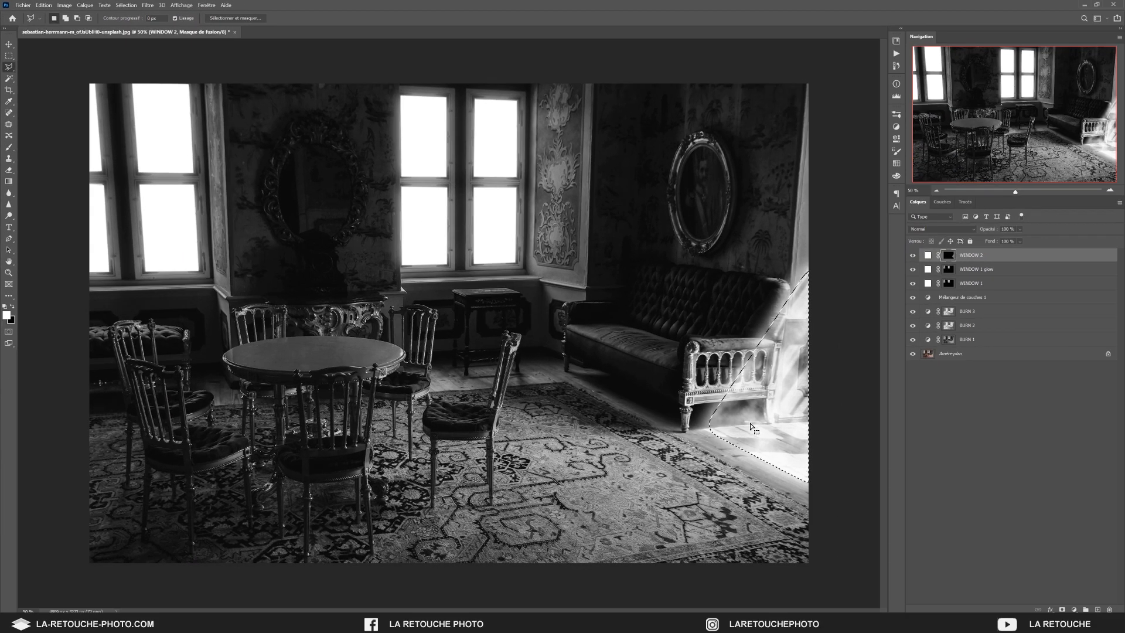
key(ctrl+d)
Compare the image with and without the WINDOW 2 clouds through layer visibility and the history, ending on the Clouds state
click(913, 256)
click(913, 255)
click(900, 65)
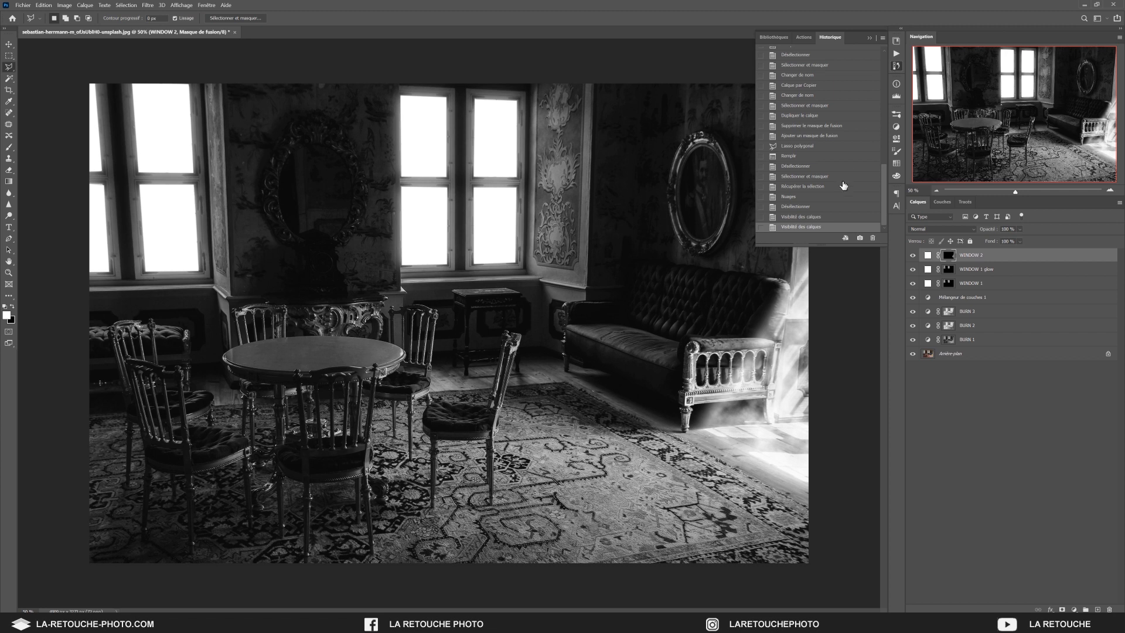
click(797, 186)
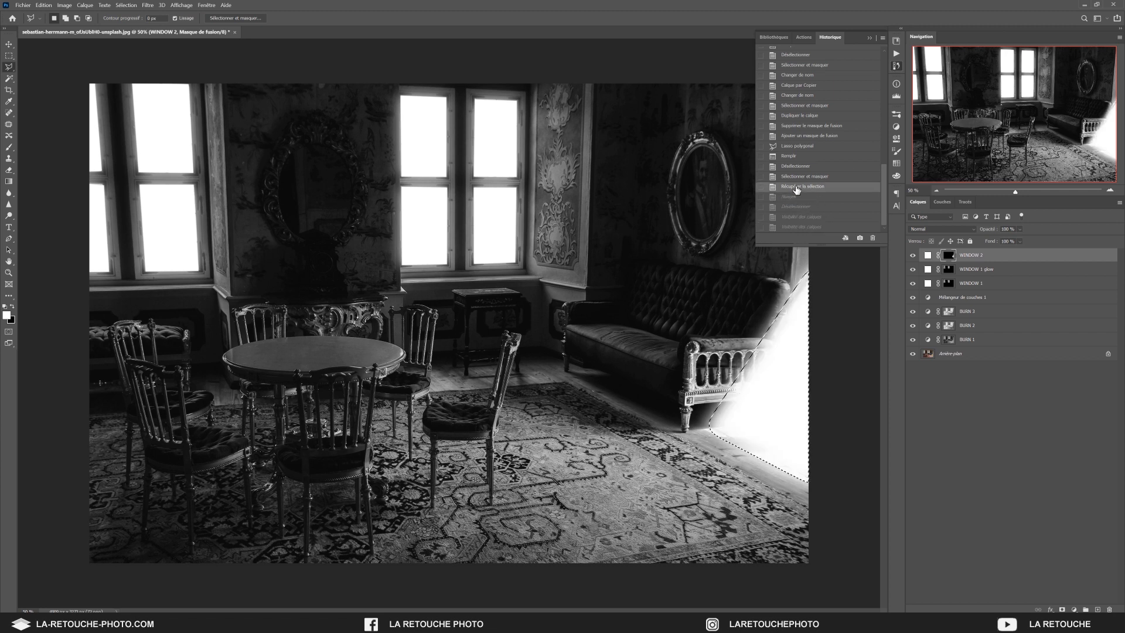
click(797, 196)
click(797, 186)
click(797, 196)
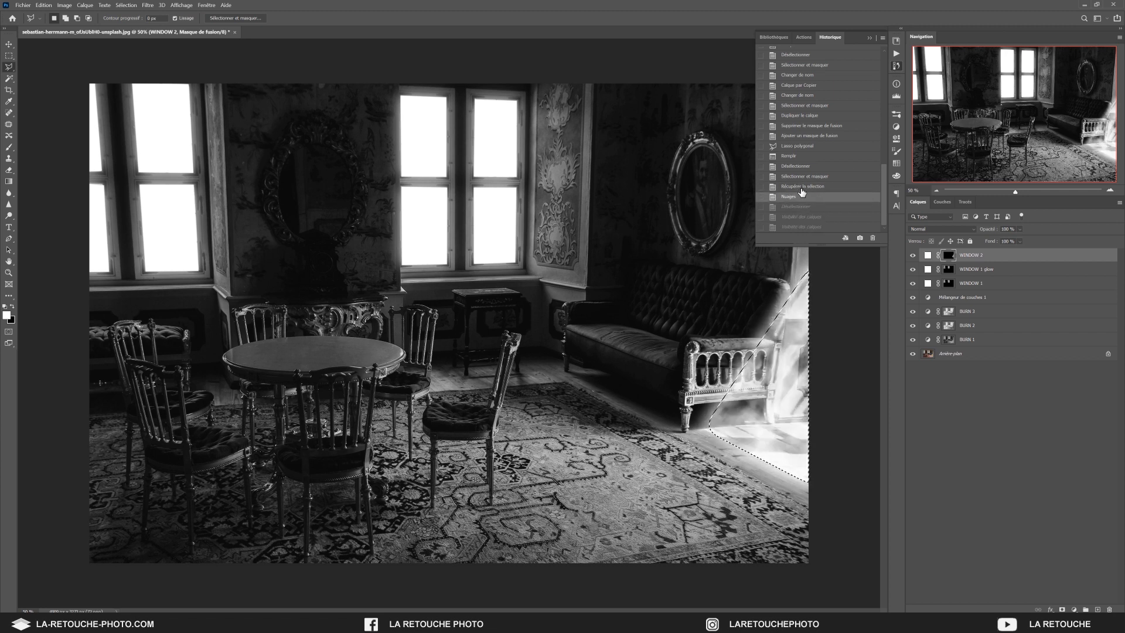
click(797, 187)
click(796, 196)
click(870, 38)
Clear the selection and set the WINDOW 2 layer's opacity to 50%
key(ctrl+d)
drag(991, 231, 990, 230)
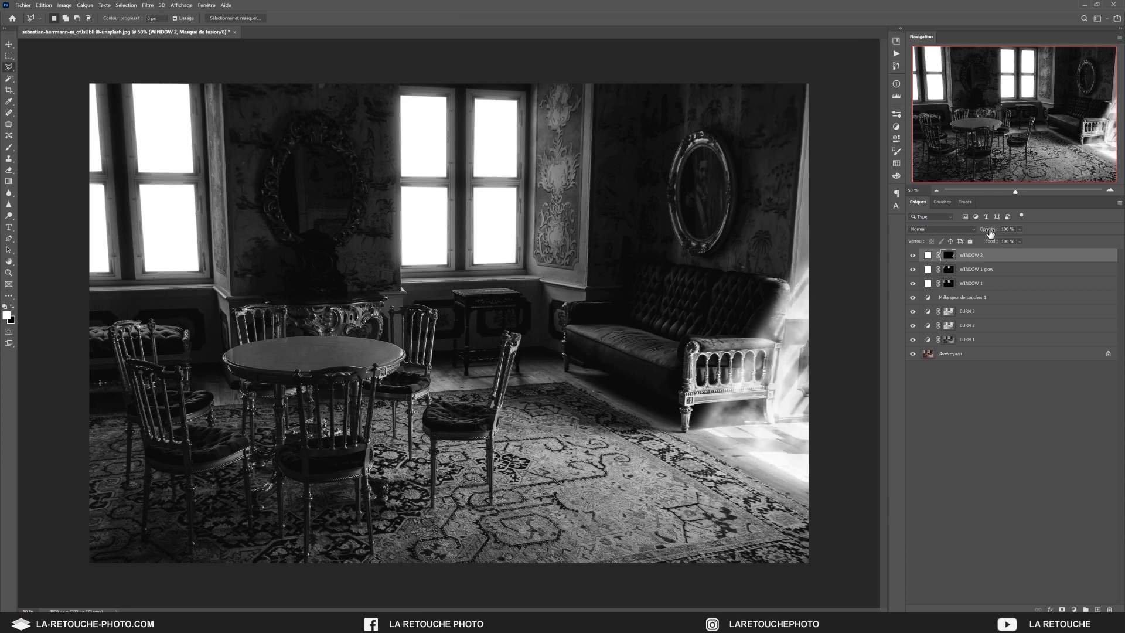
text(50)
text(v)
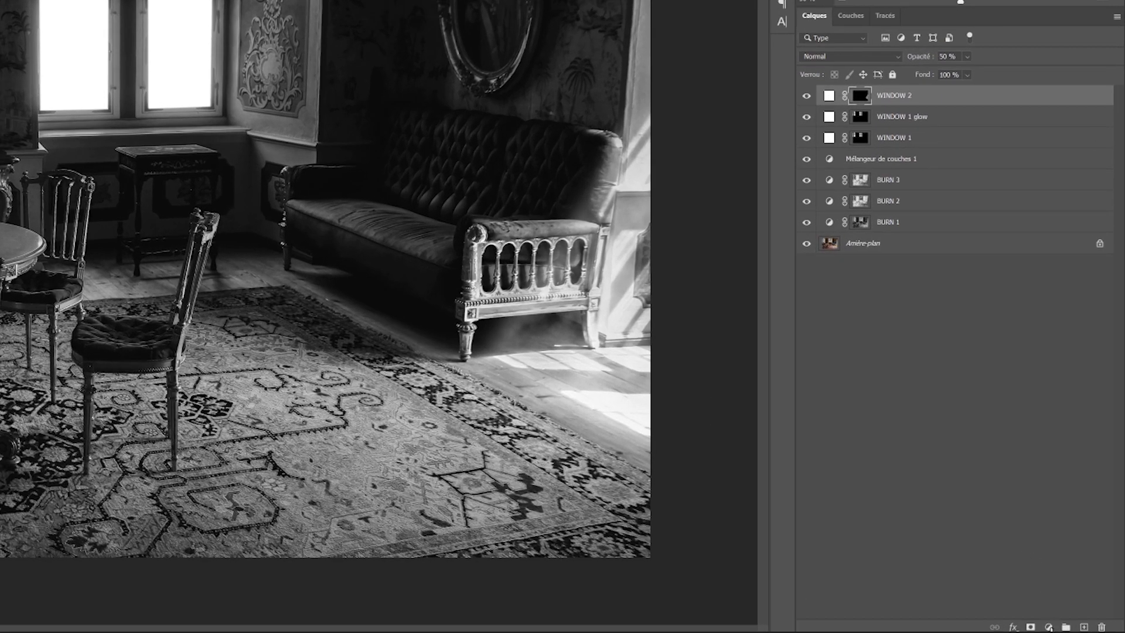
Add a Curves adjustment layer above WINDOW 2 with a midpoint at input 128, output 64, and invert its mask to black
click(1049, 627)
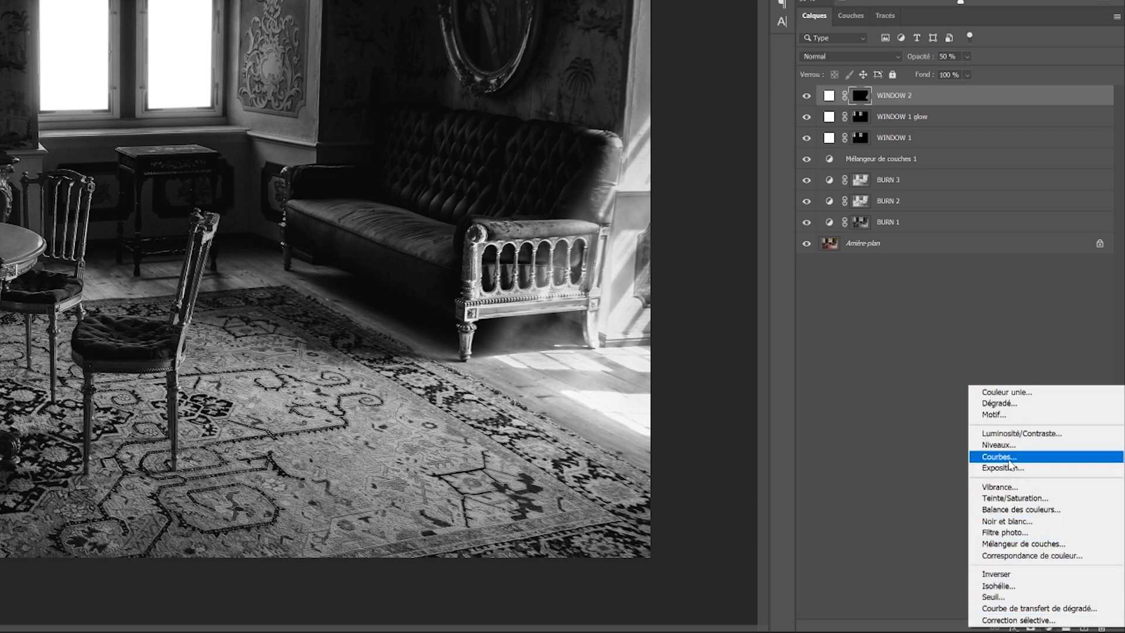
click(1006, 464)
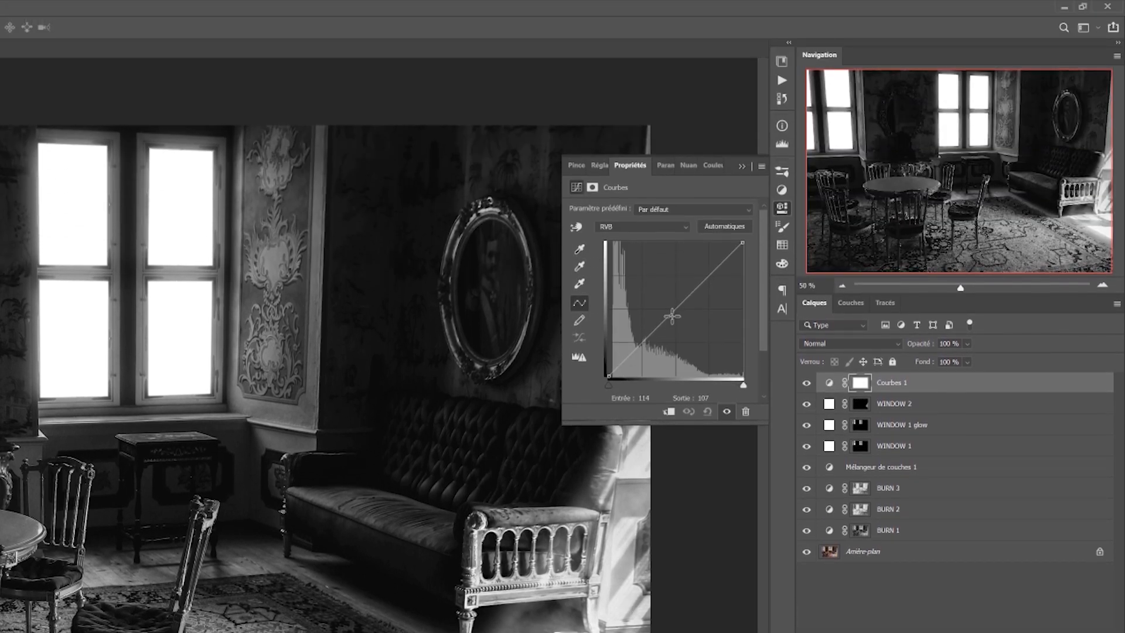
click(675, 307)
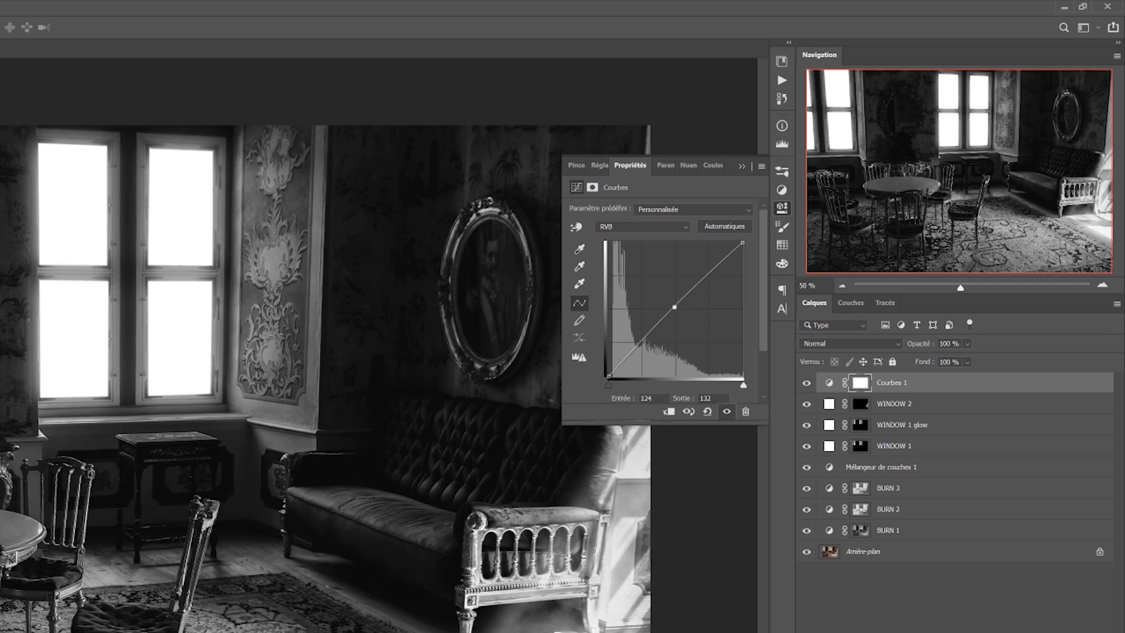
key(Up)
key(Up)
key(Up)
key(Tab)
text(64)
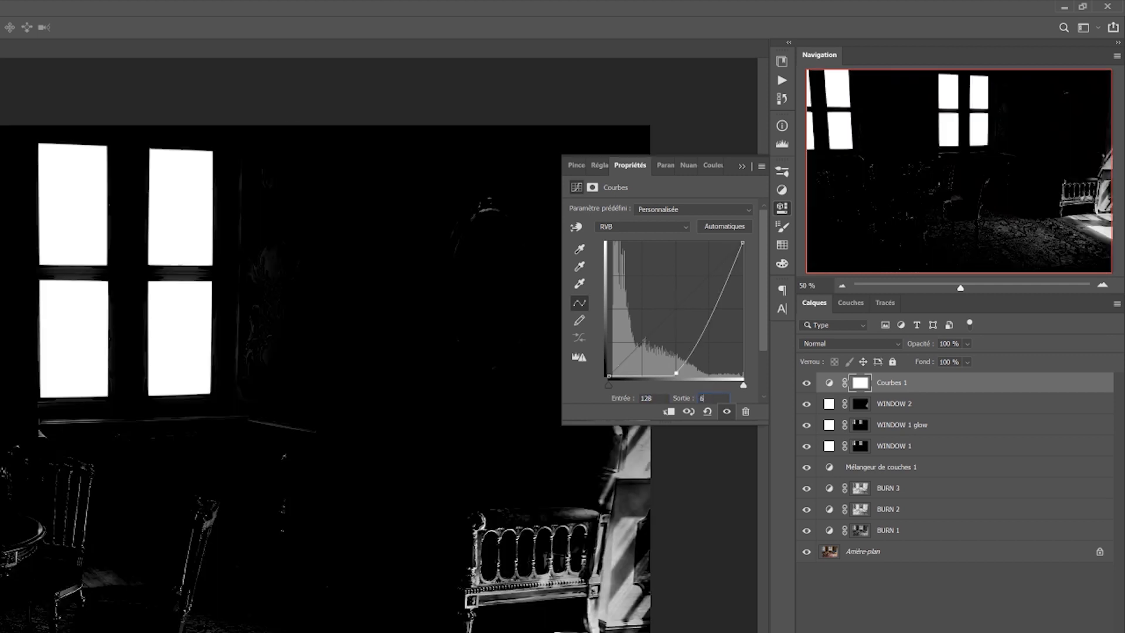
click(750, 169)
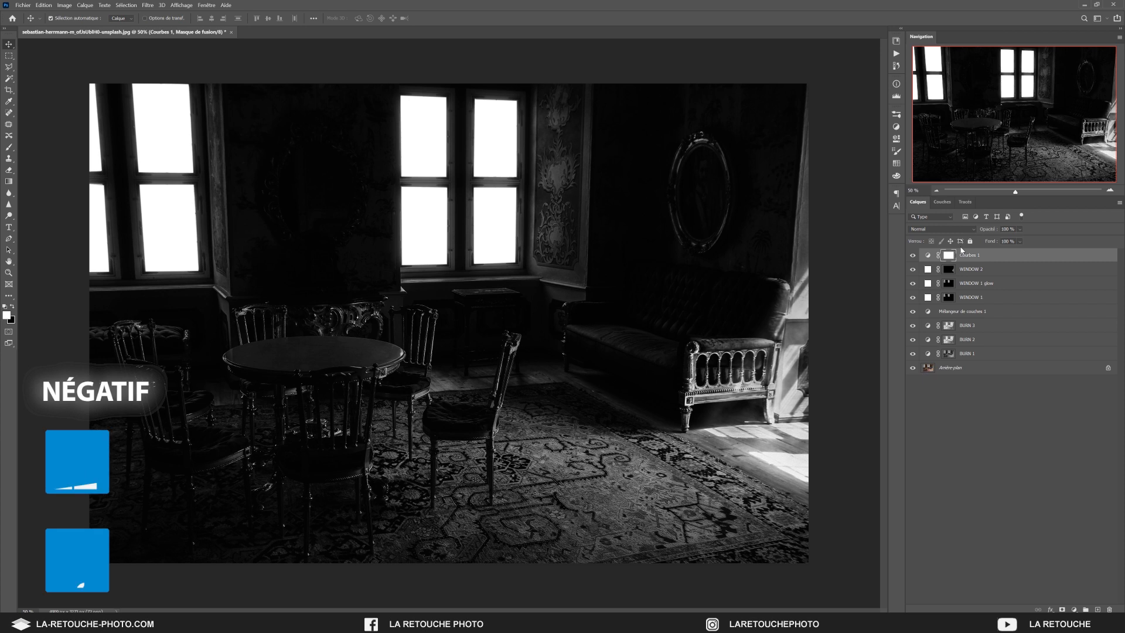
key(ctrl+i)
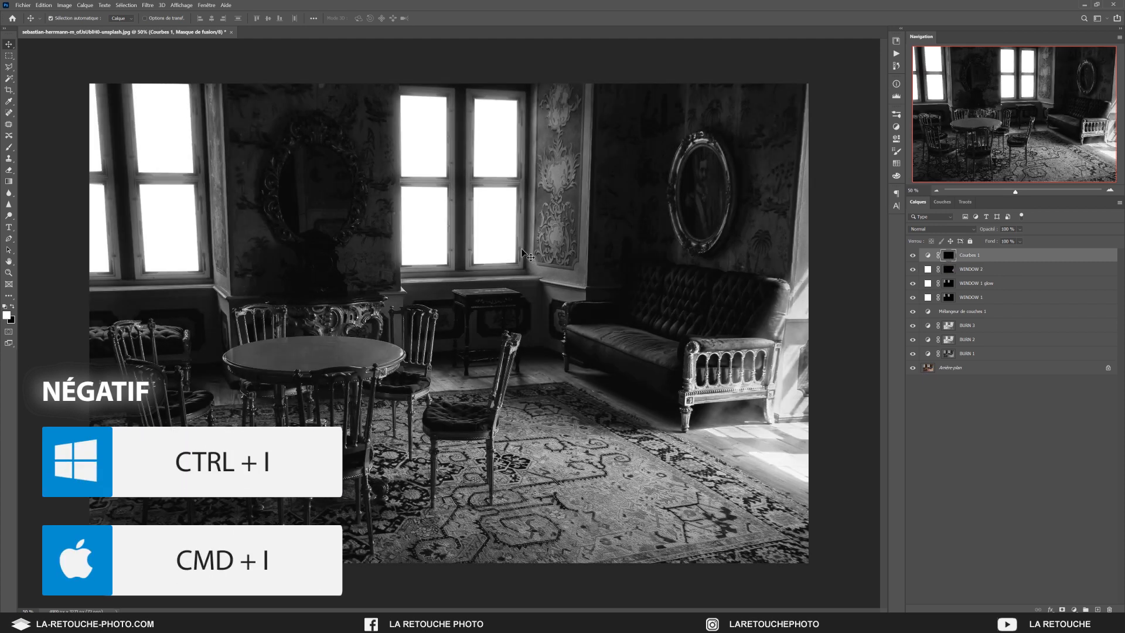
Set the Gradient tool to the foreground-to-transparent preset, running from white to 0% opacity
key(g)
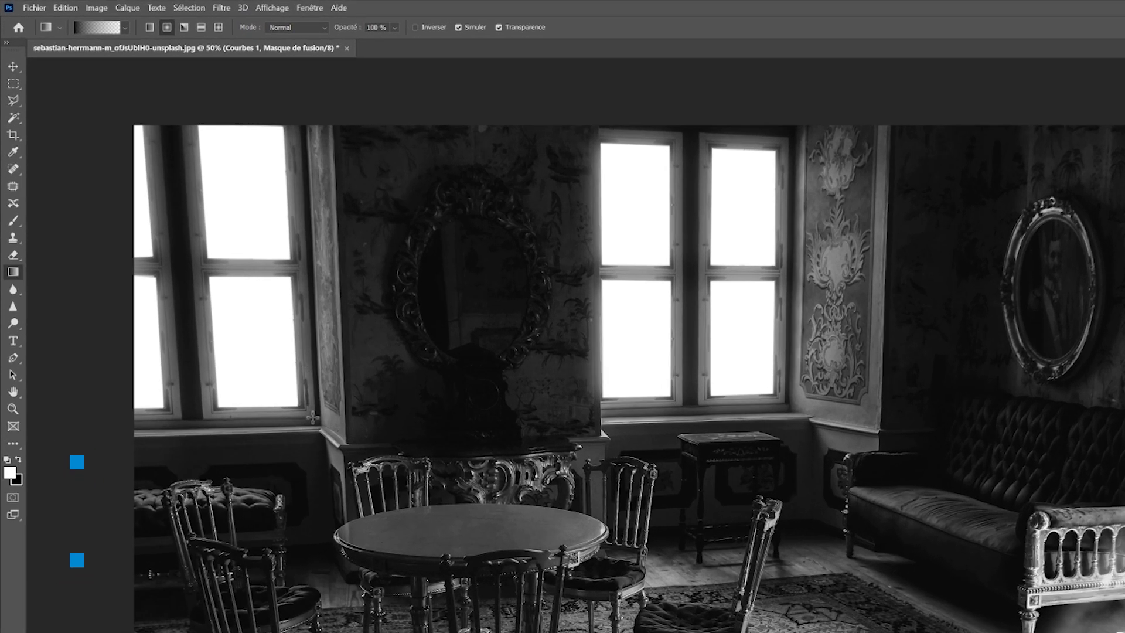
click(106, 30)
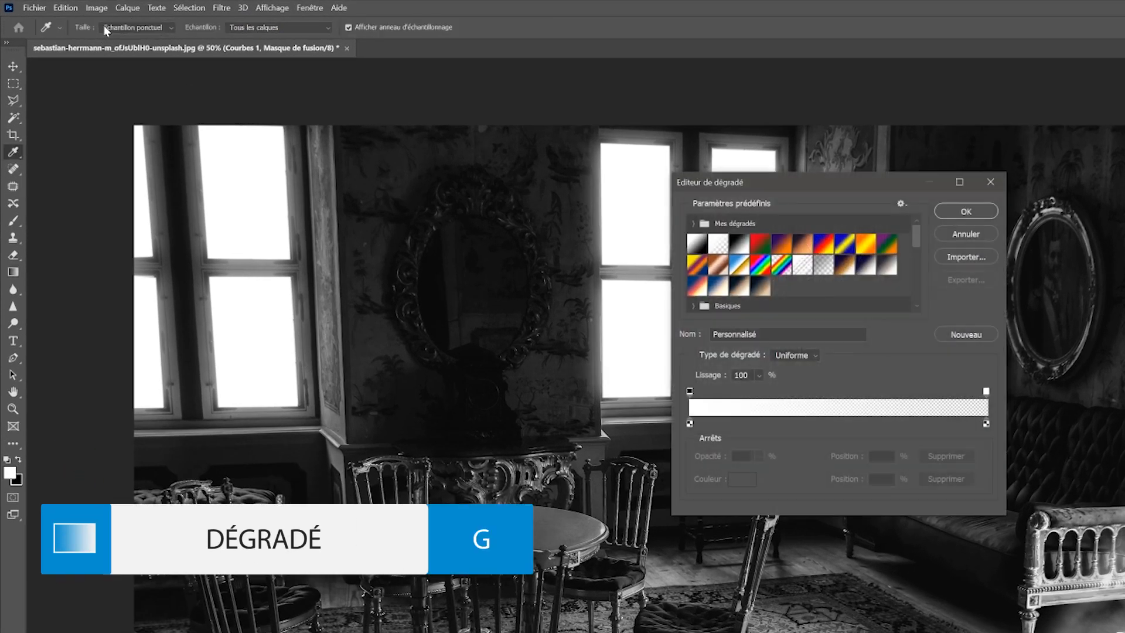
click(718, 244)
click(987, 391)
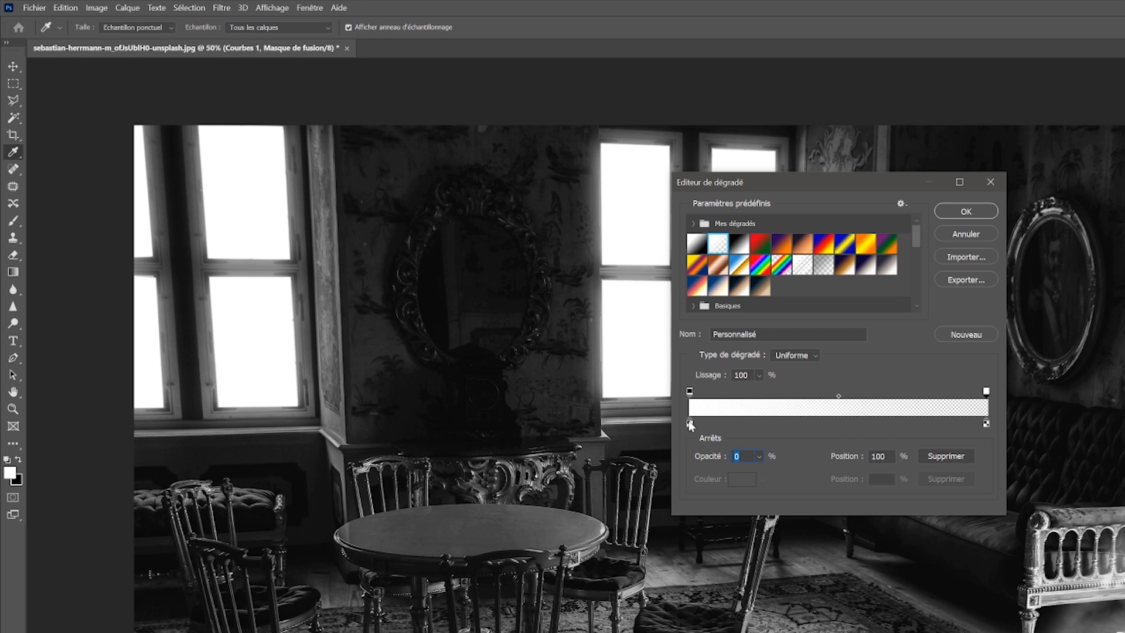
click(985, 212)
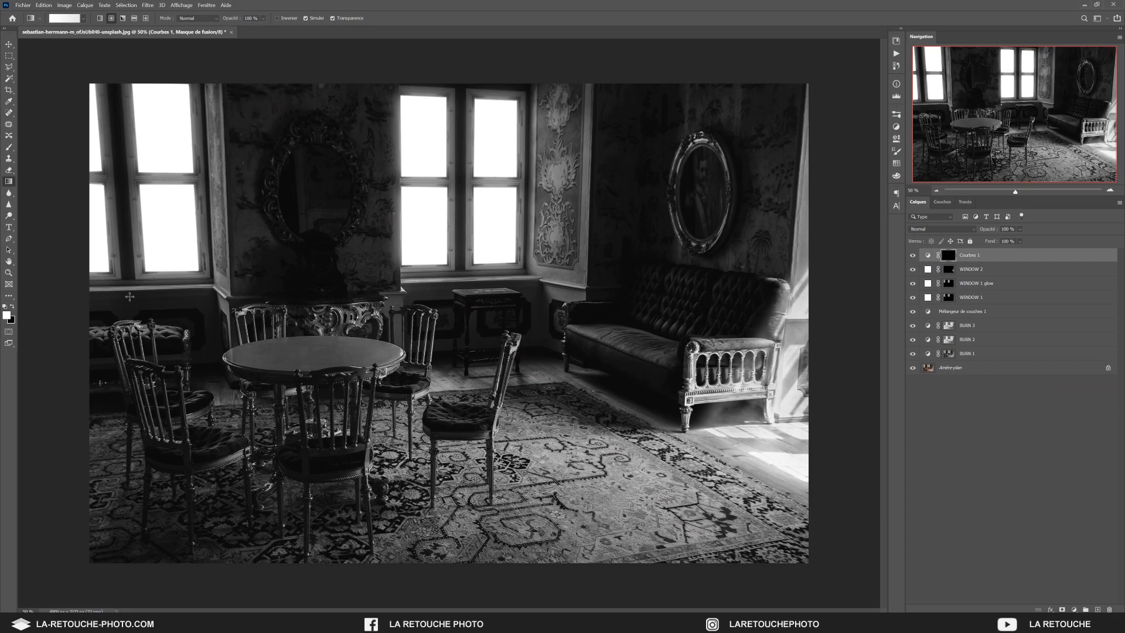
Try a white-to-transparent gradient on the Curves mask from the photo's left side toward the right, and undo it
drag(104, 295, 718, 230)
drag(704, 538, 783, 341)
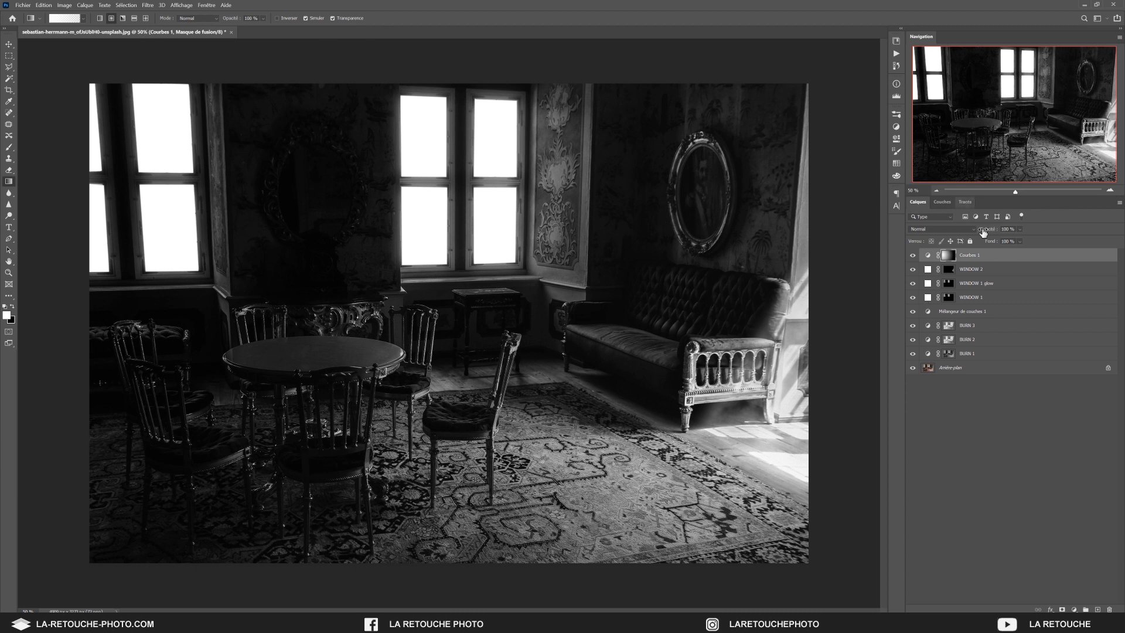
key(ctrl+z)
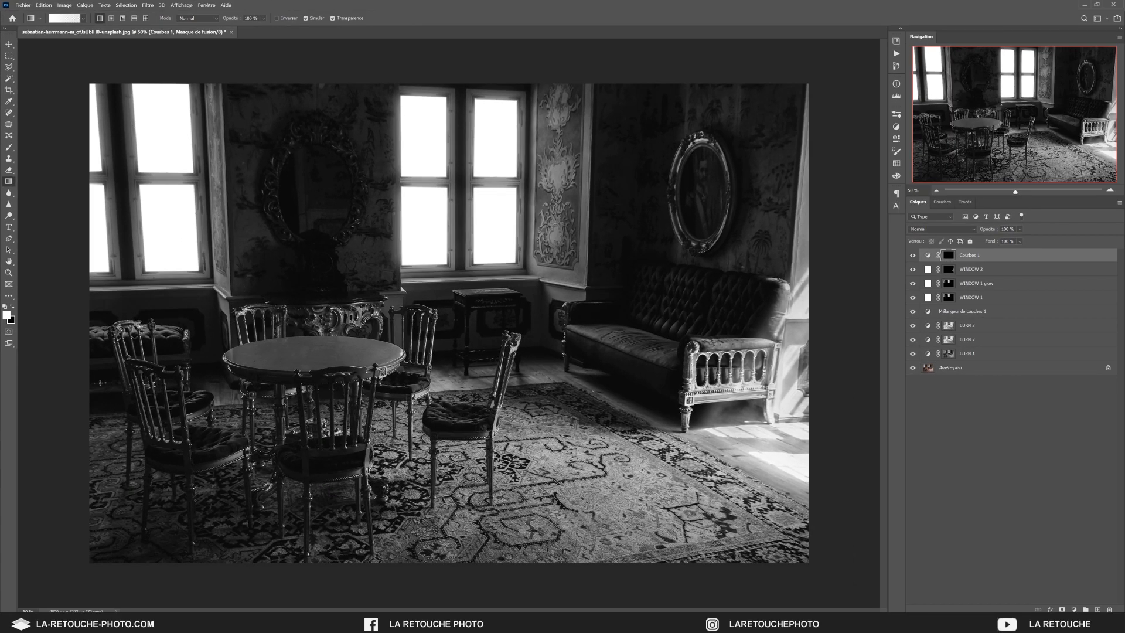
Draw a linear white gradient on the Curves mask, fading from the photo's left side toward the sofa, and compare before and after
drag(174, 486, 901, 487)
drag(600, 325, 760, 327)
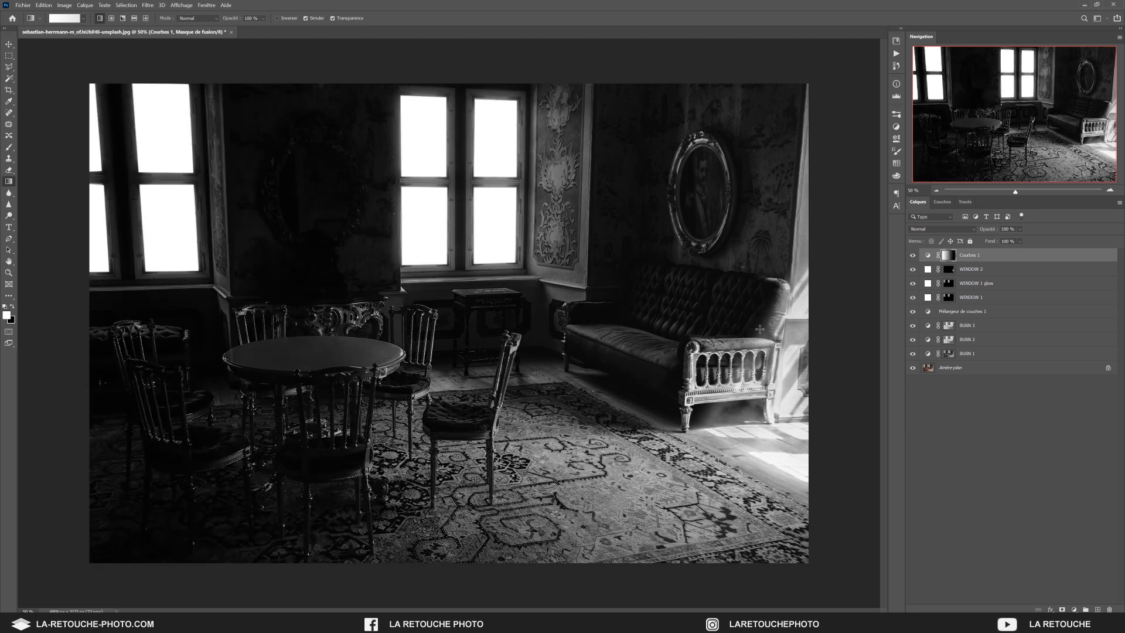
click(912, 255)
click(913, 255)
click(913, 256)
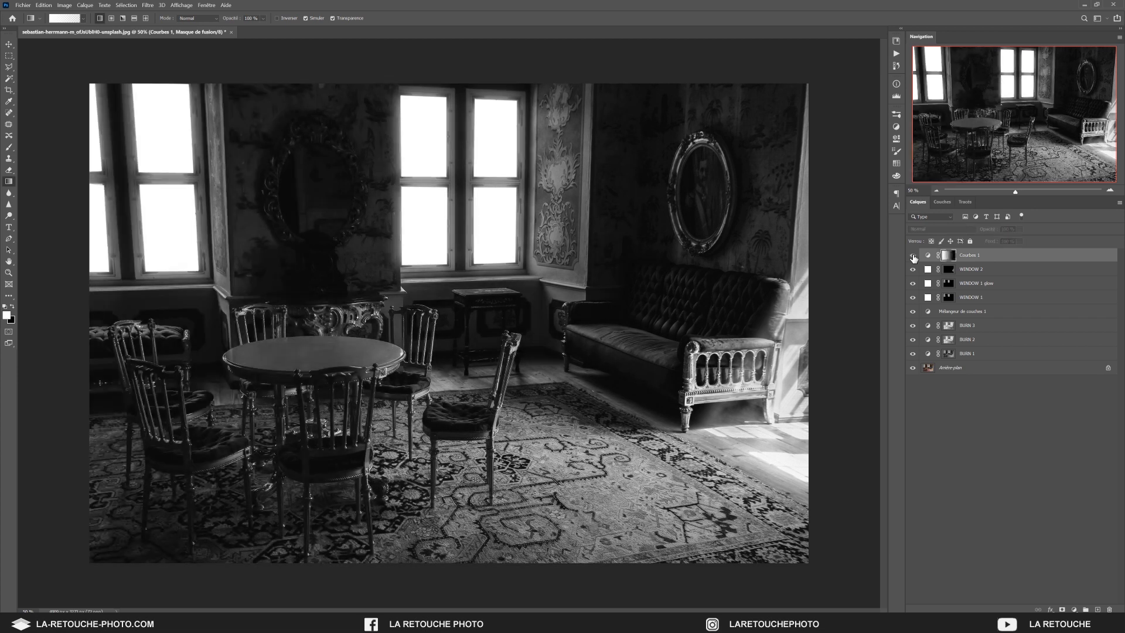
click(913, 256)
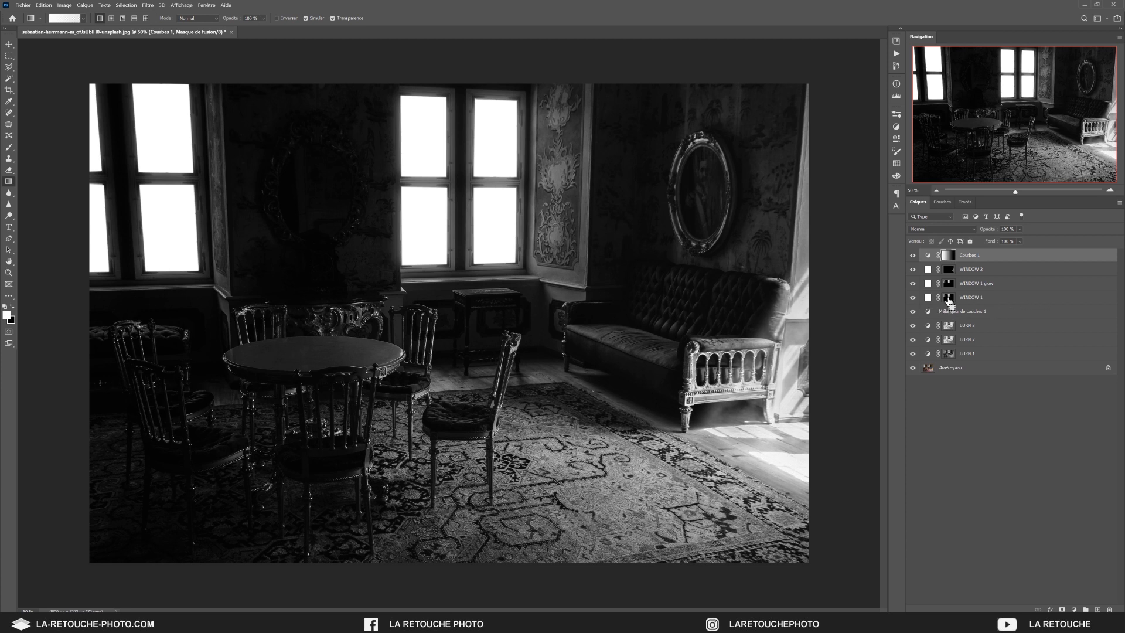
Select the window panes from the WINDOW 1 mask, fill them with black on the Curves mask, deselect, and compare before and after
ctrl+click(949, 300)
key(x)
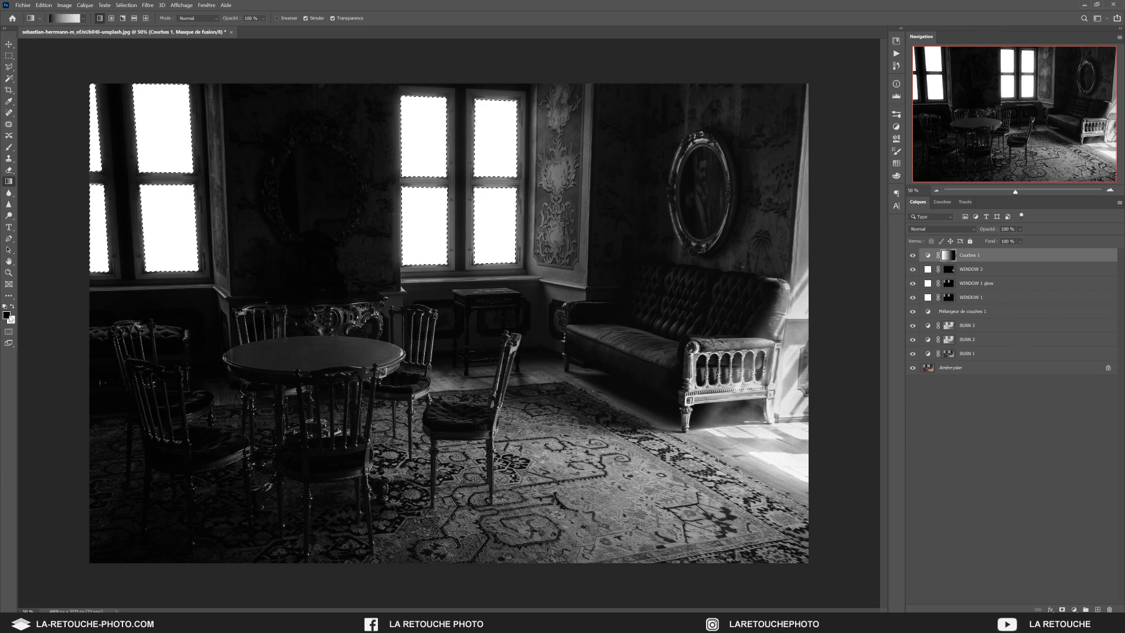
key(x)
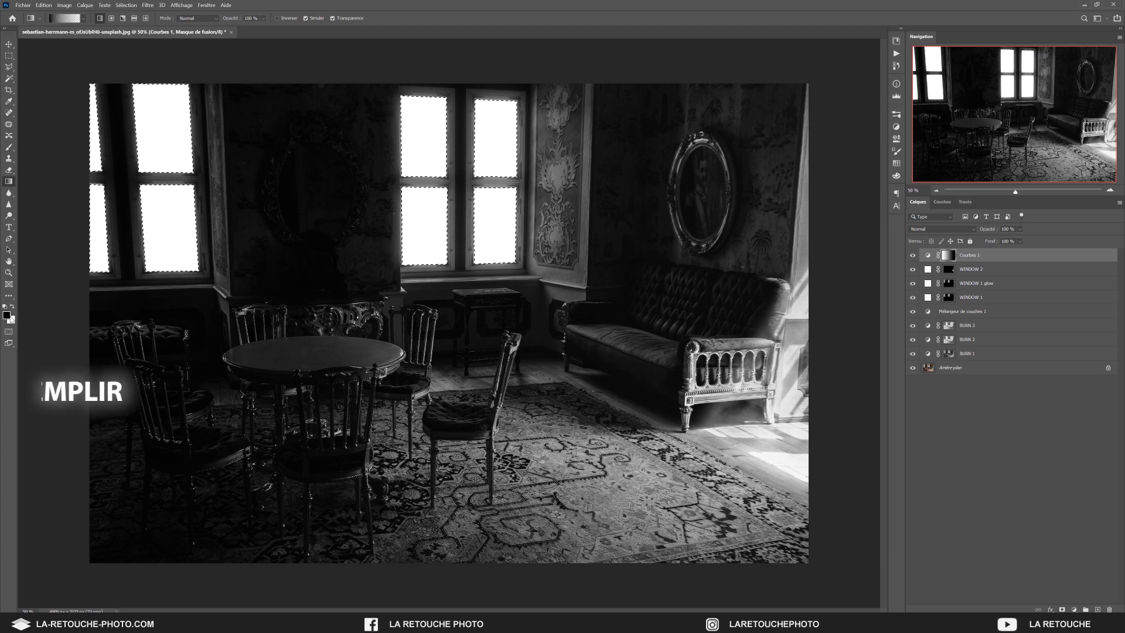
key(x)
key(shift+F5)
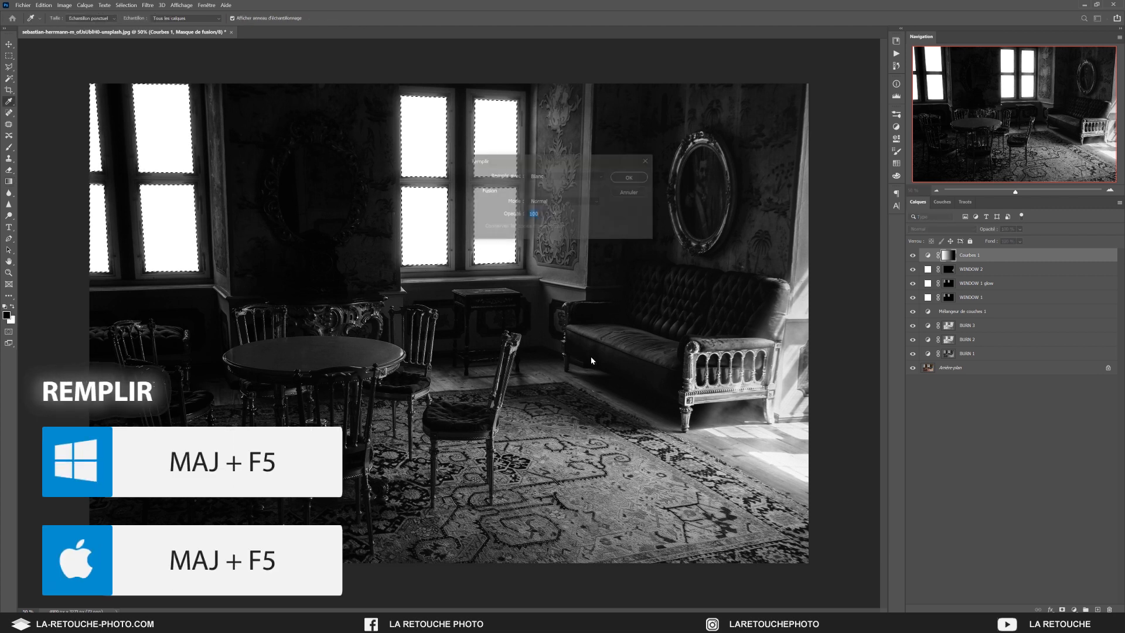
click(572, 176)
click(580, 182)
click(631, 178)
key(ctrl+d)
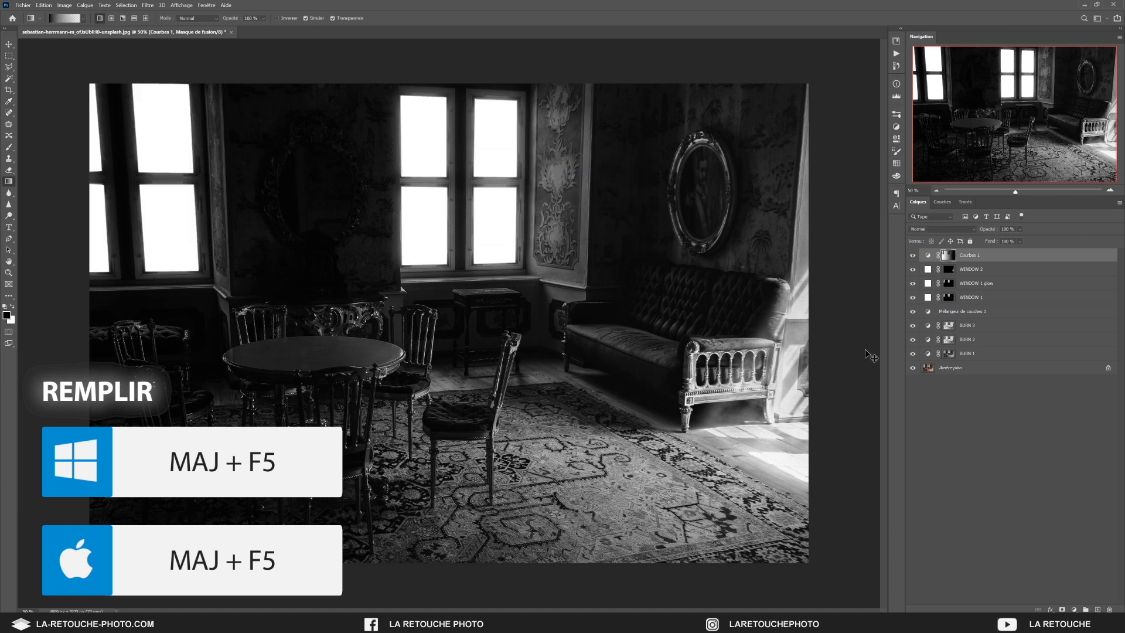
click(913, 256)
click(913, 256)
click(912, 256)
click(912, 257)
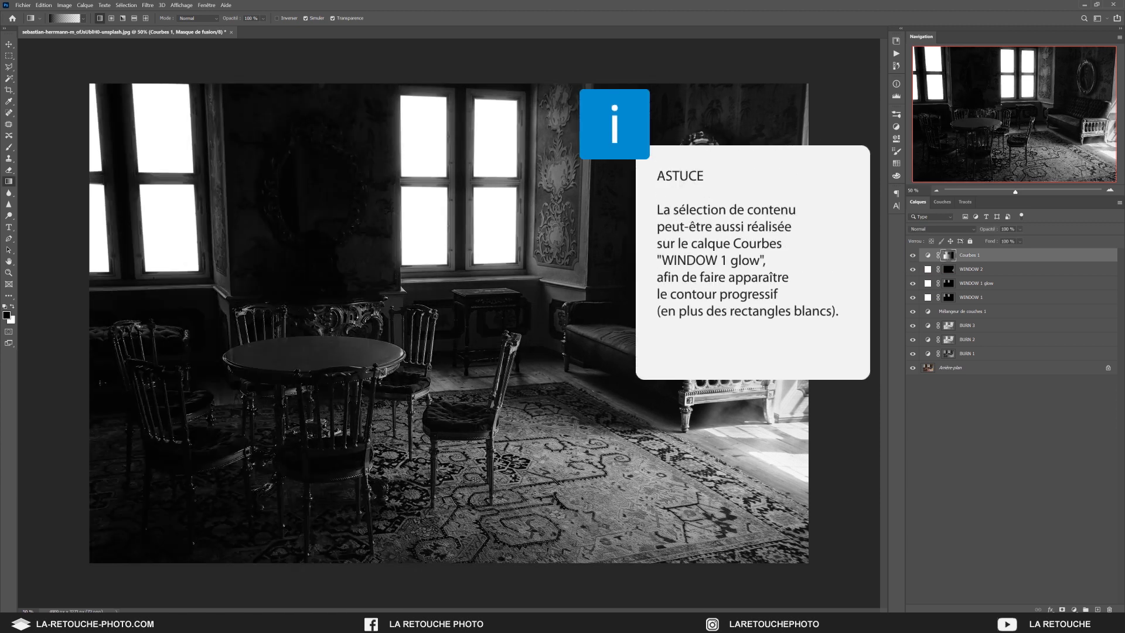
Rename the top Curves layer as BURN VIGNETTE
key(ctrl+2)
double_click(971, 256)
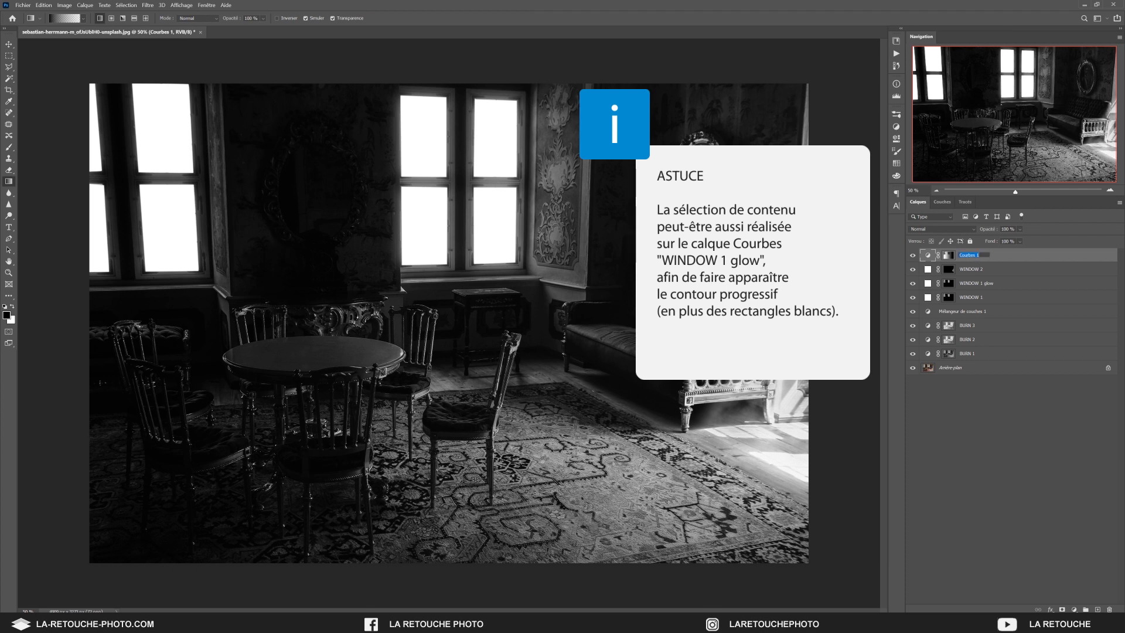
text(BURN VI)
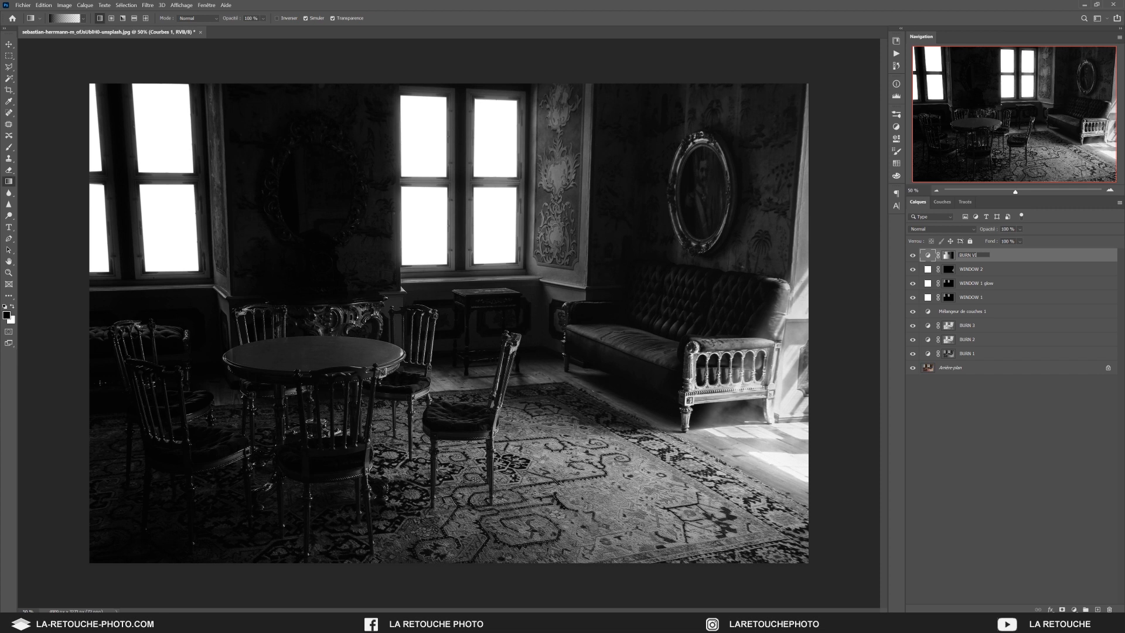
text(GNET)
text(TE)
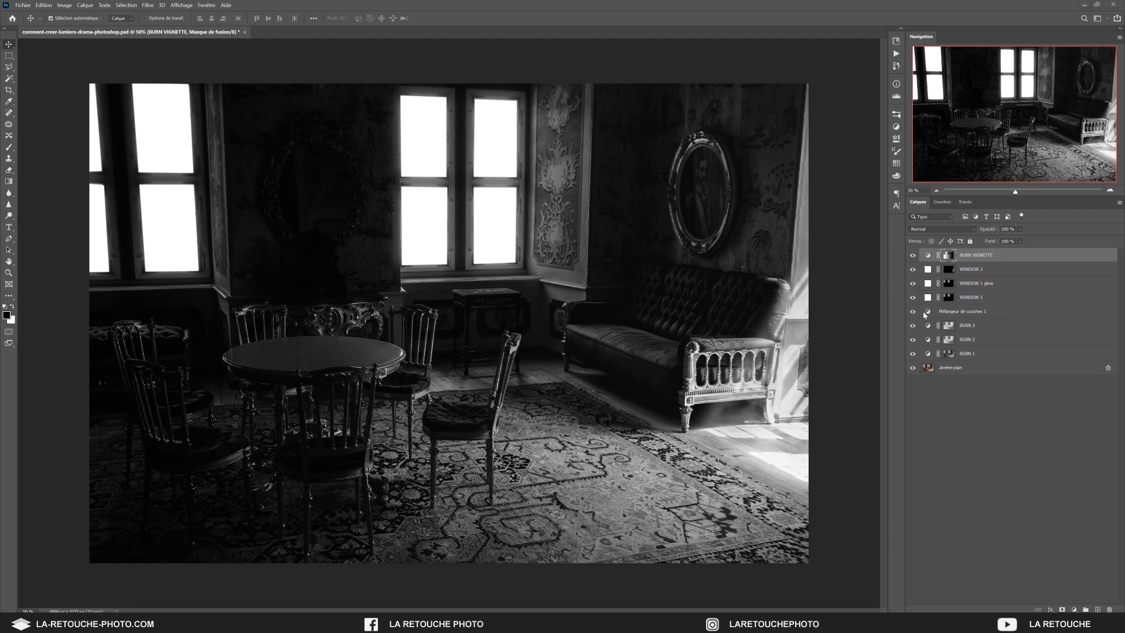
Load the RGB composite channel's luminosity as a selection and add a Curves adjustment layer masked by it above BURN VIGNETTE
click(942, 203)
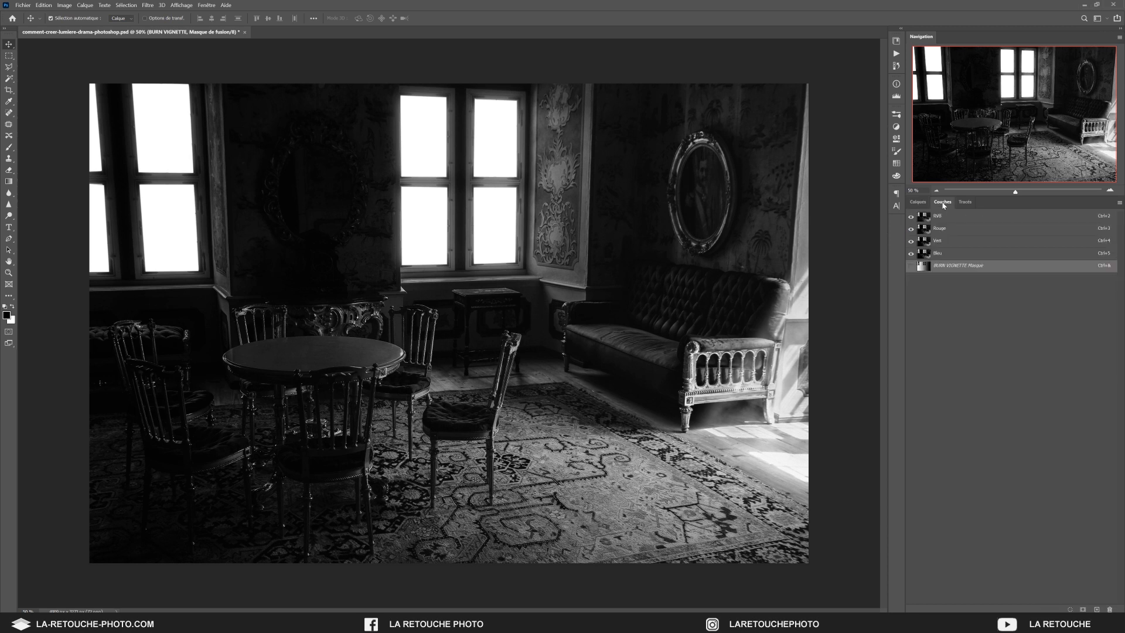
click(948, 218)
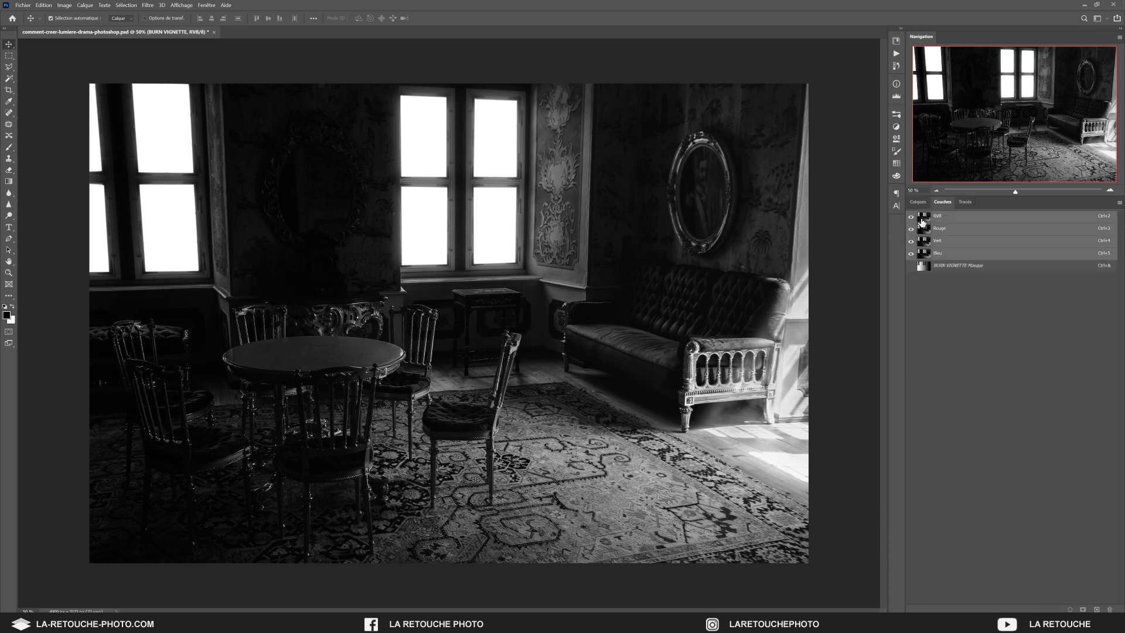
ctrl+click(923, 219)
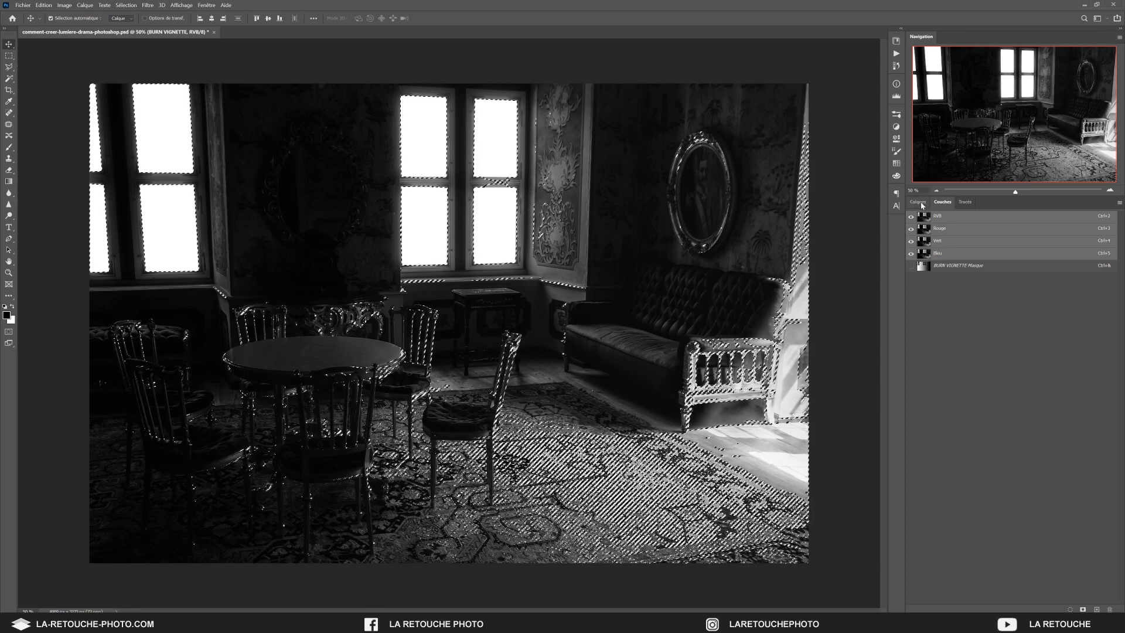
click(920, 202)
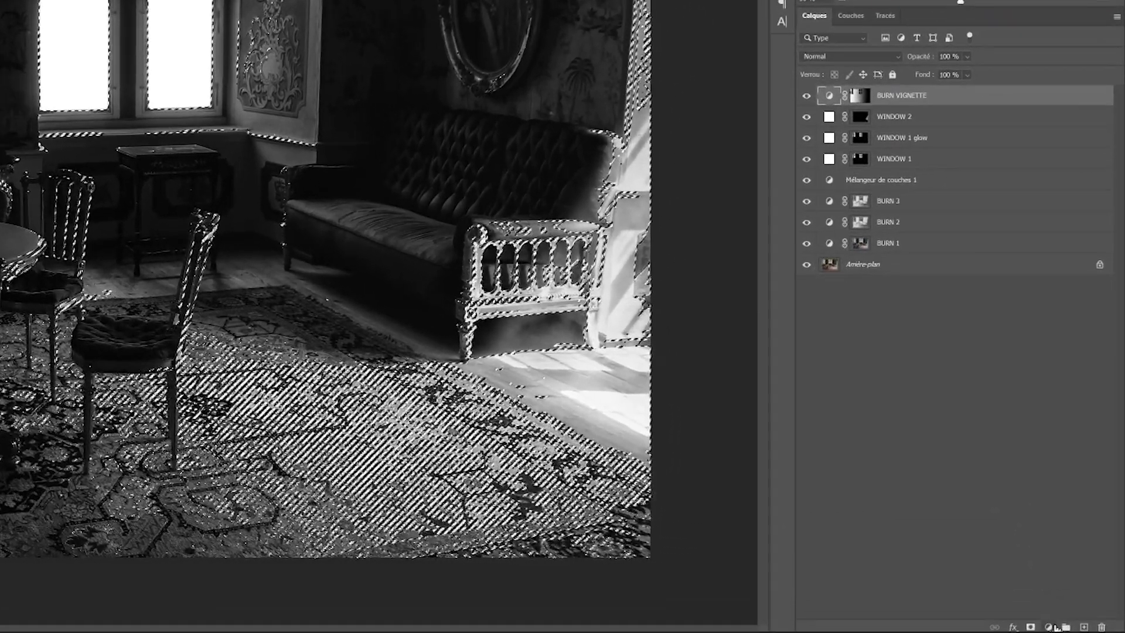
click(1062, 617)
click(1016, 456)
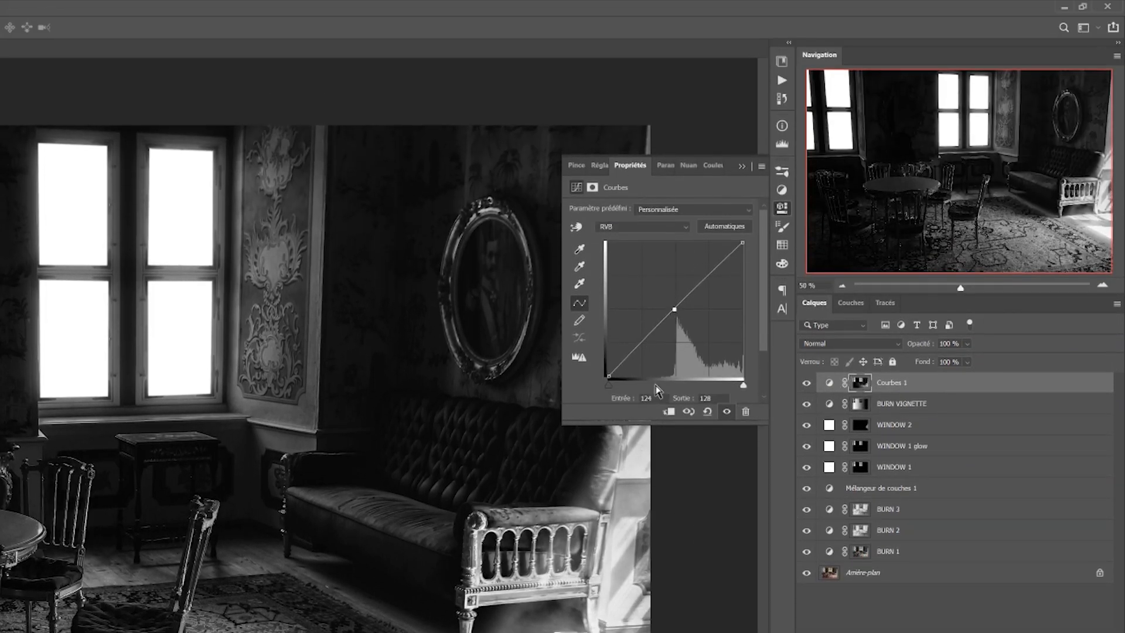
Set the midpoint of the new Curves layer to input 128 and output 178 to brighten the highlights
click(652, 398)
key(Up)
key(Up)
key(Up)
key(Up)
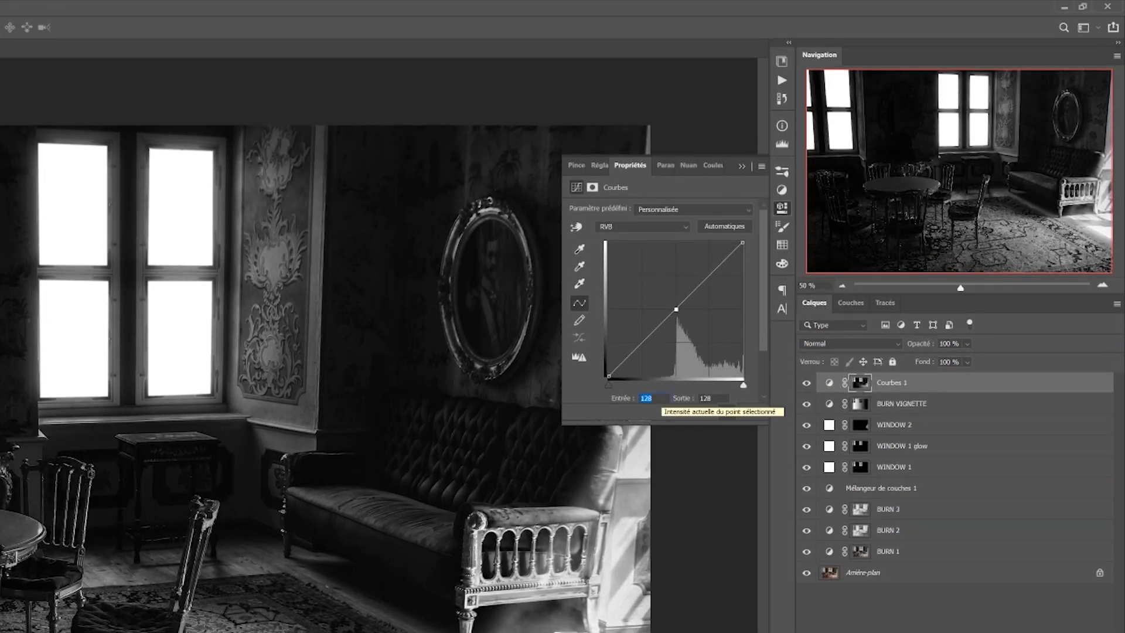
key(Tab)
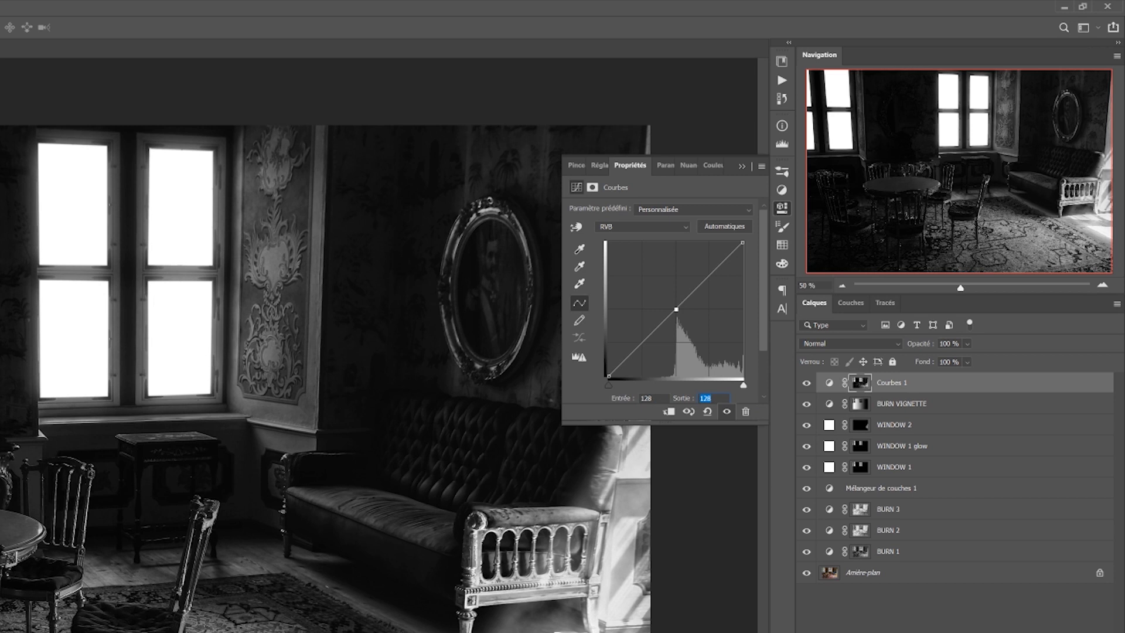
key(shift+Up)
key(shift+Up)
key(shift+Up)
key(shift+Up)
key(shift+Up)
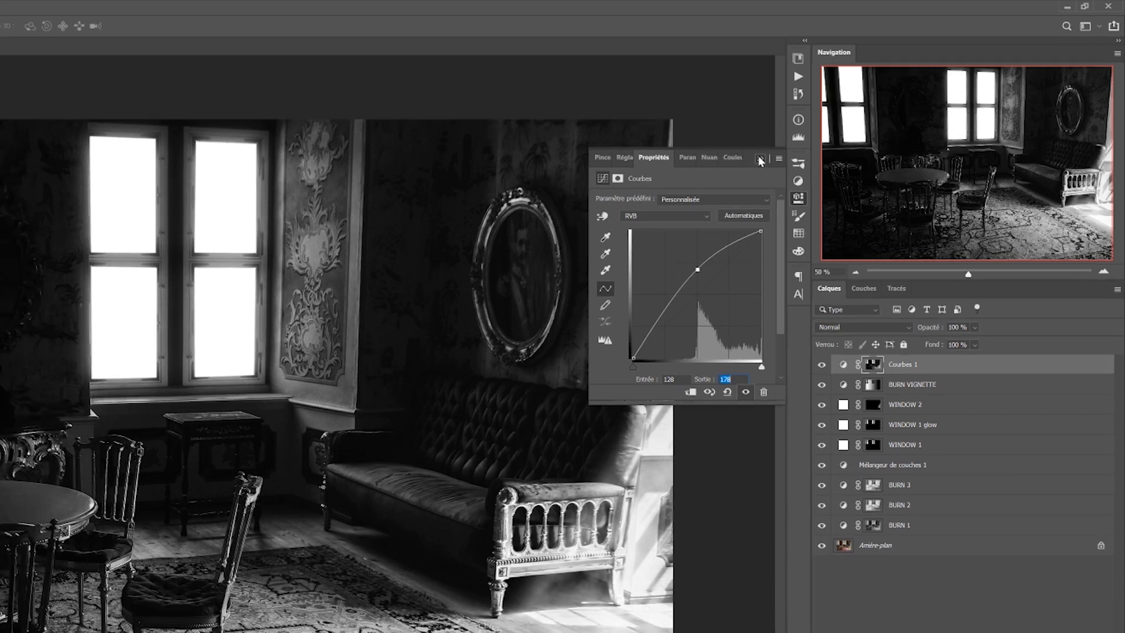
click(742, 165)
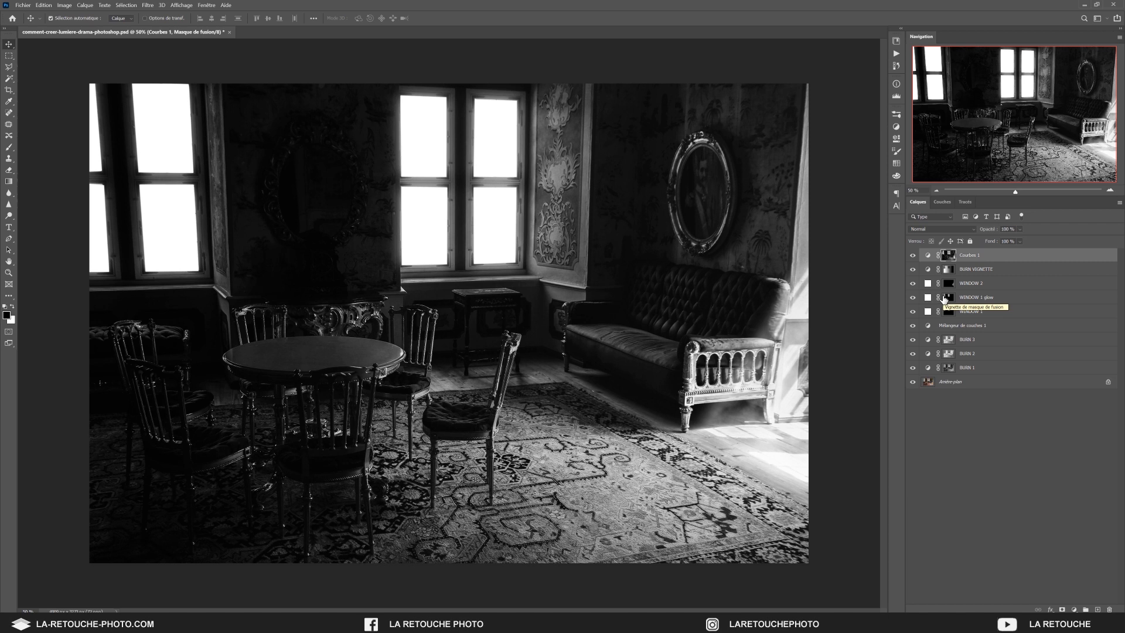
Inspect the luminosity mask of the top Curves layer and rename the layer as DODGE
alt+click(946, 255)
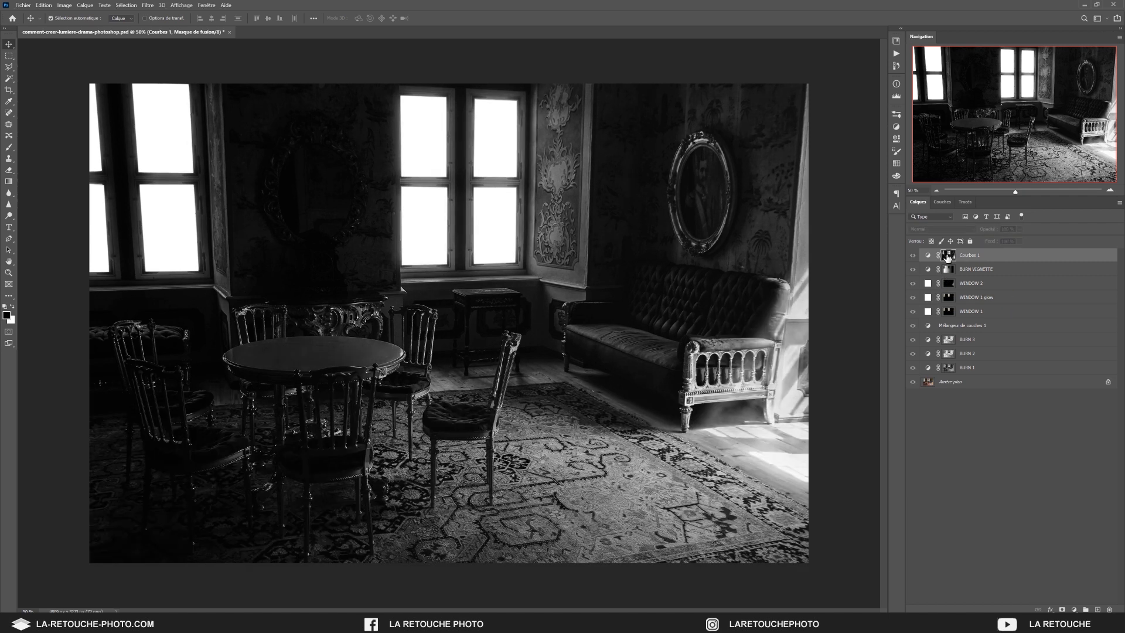
alt+click(947, 256)
double_click(970, 256)
text(ds)
text(dge)
key(ctrl+a)
text(DO)
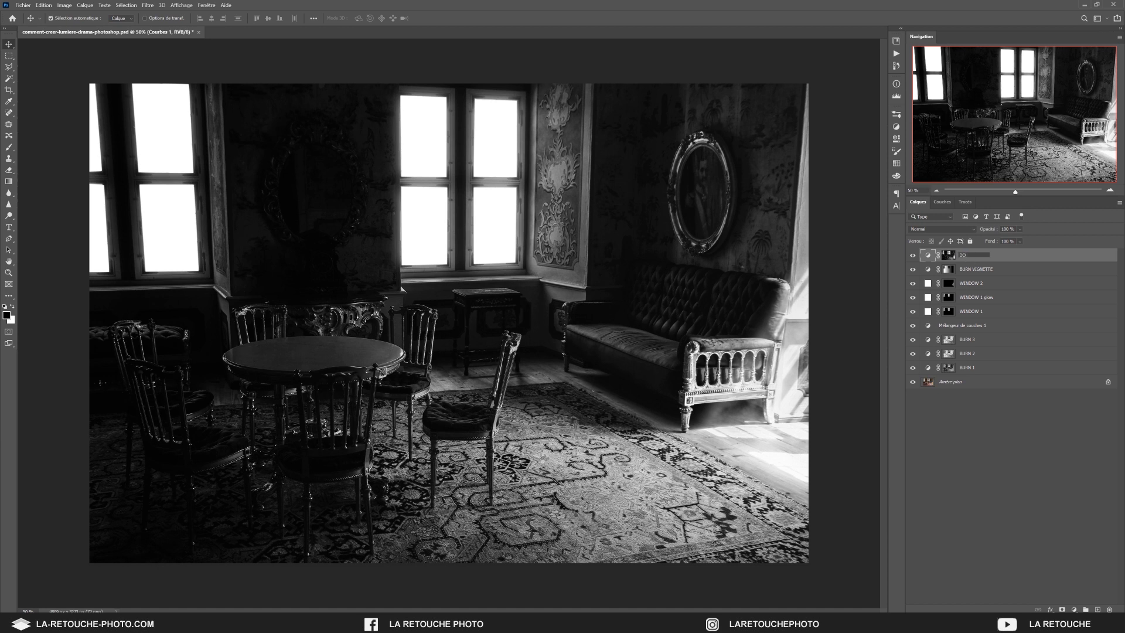
text(DGE)
key(Return)
Reopen the DODGE curve and lower its midpoint slightly to soften the brightening
double_click(928, 257)
click(826, 188)
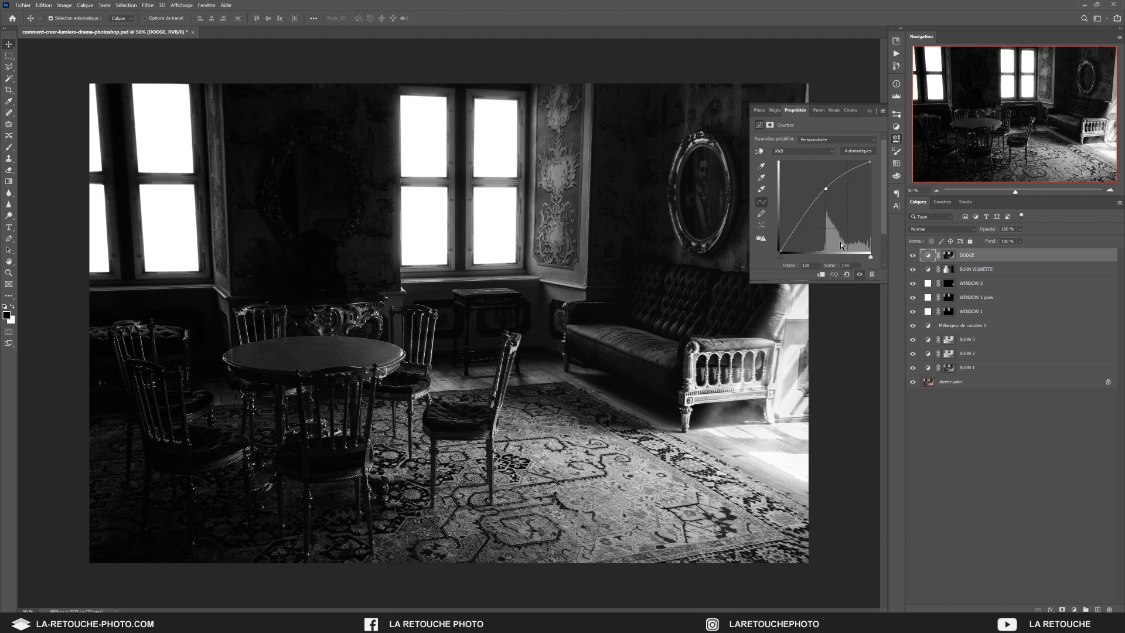
key(shift+Down)
click(870, 110)
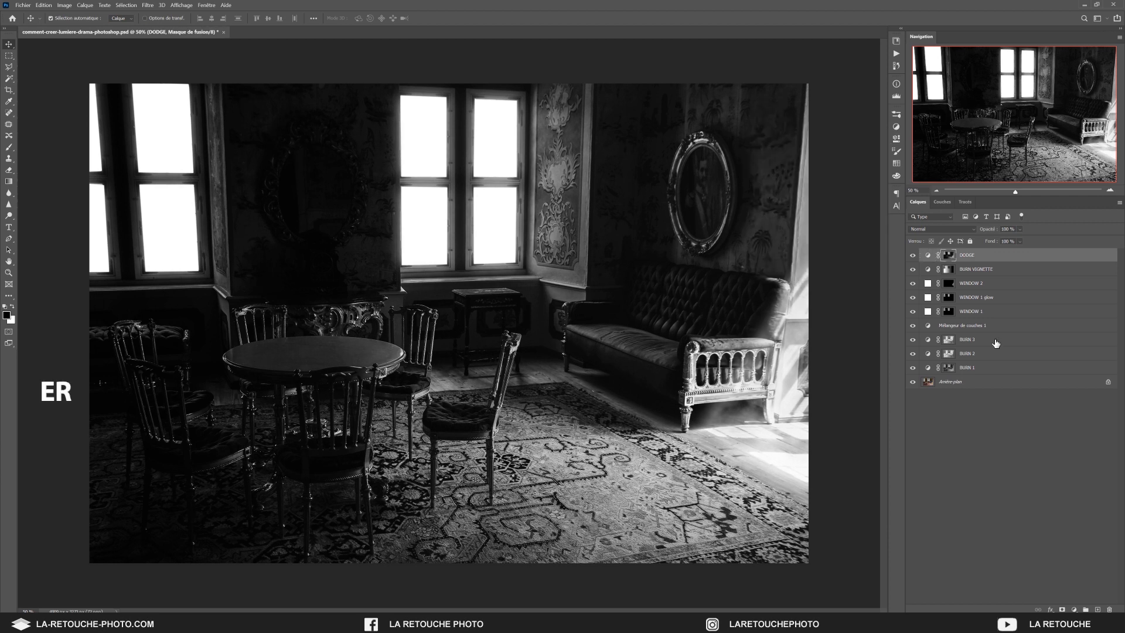
Group the layers from DODGE down to BURN 1 as LIGHTING DRAMA, and compare the photo before and after
shift+click(1001, 368)
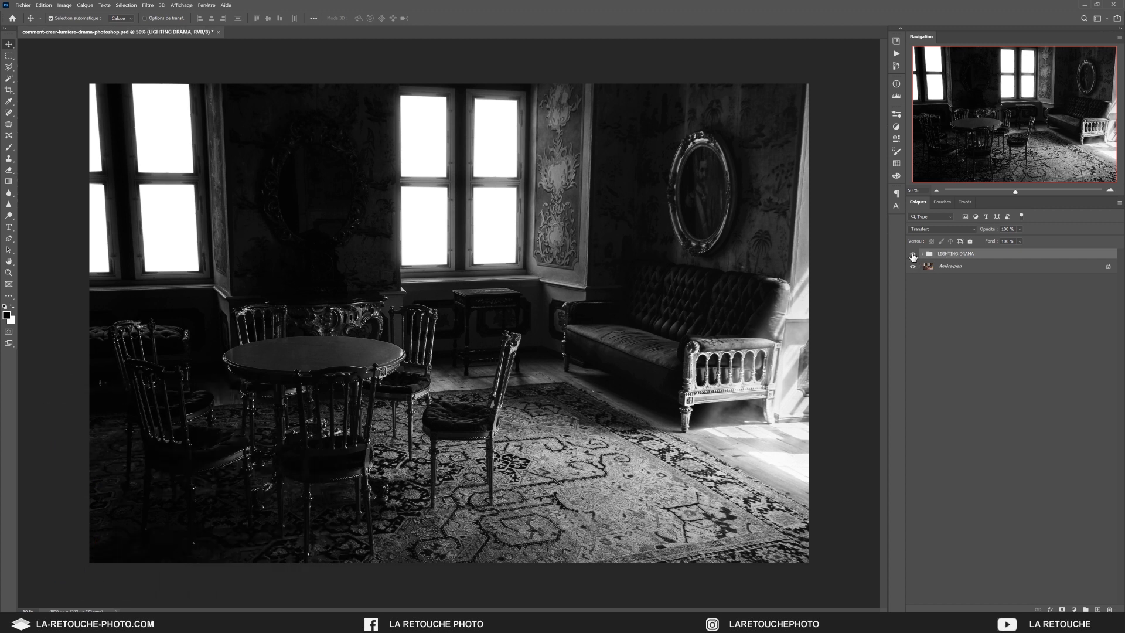
click(913, 255)
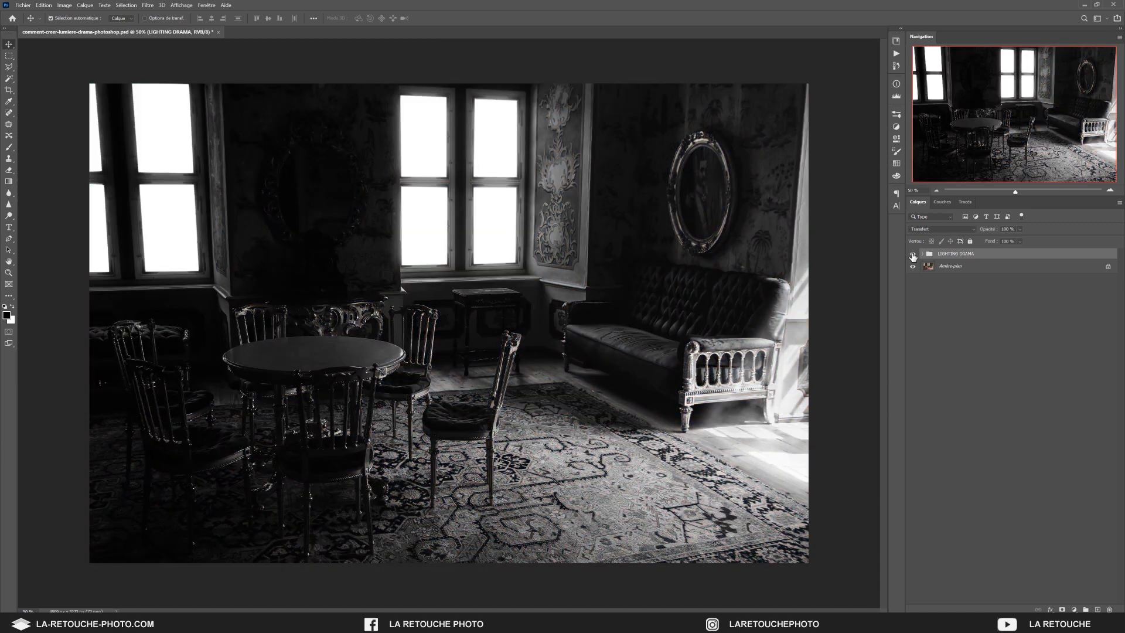
click(912, 254)
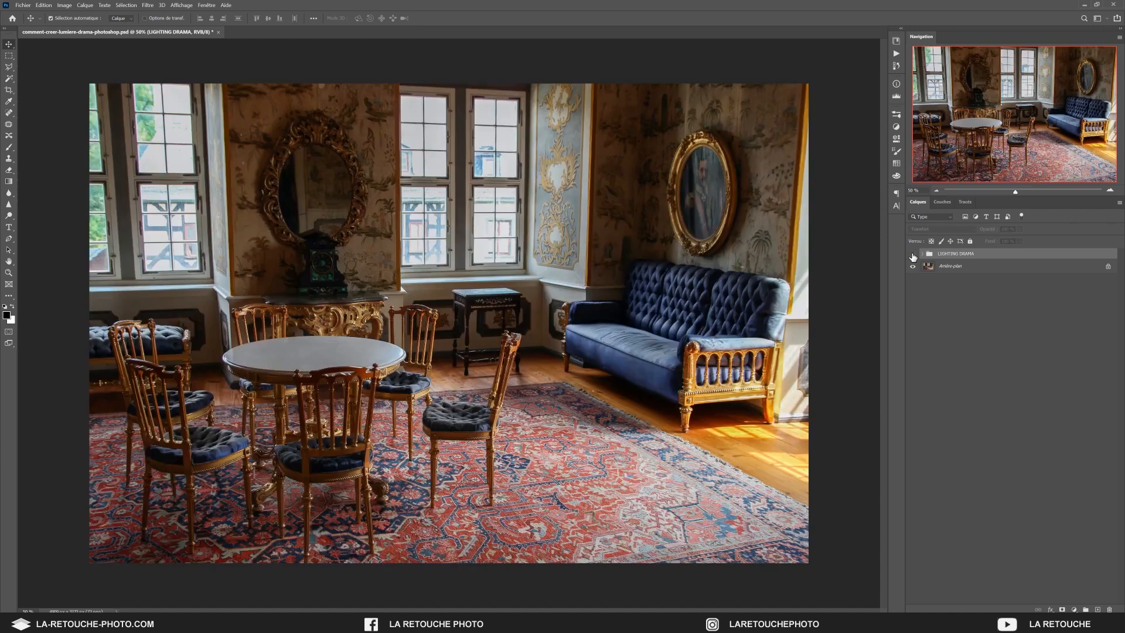
click(912, 254)
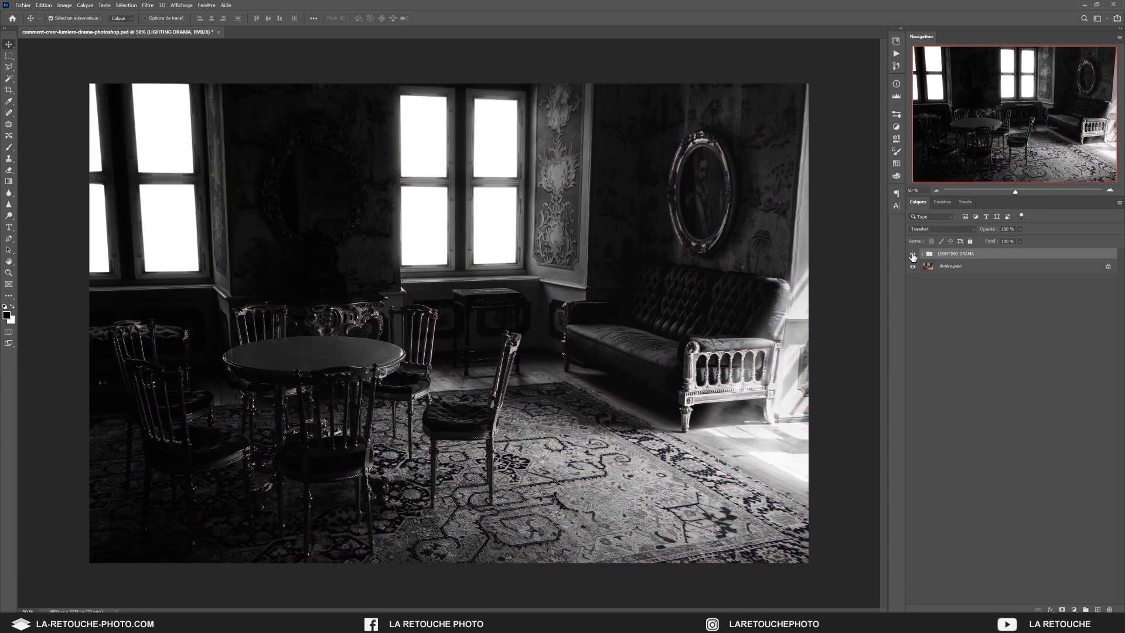